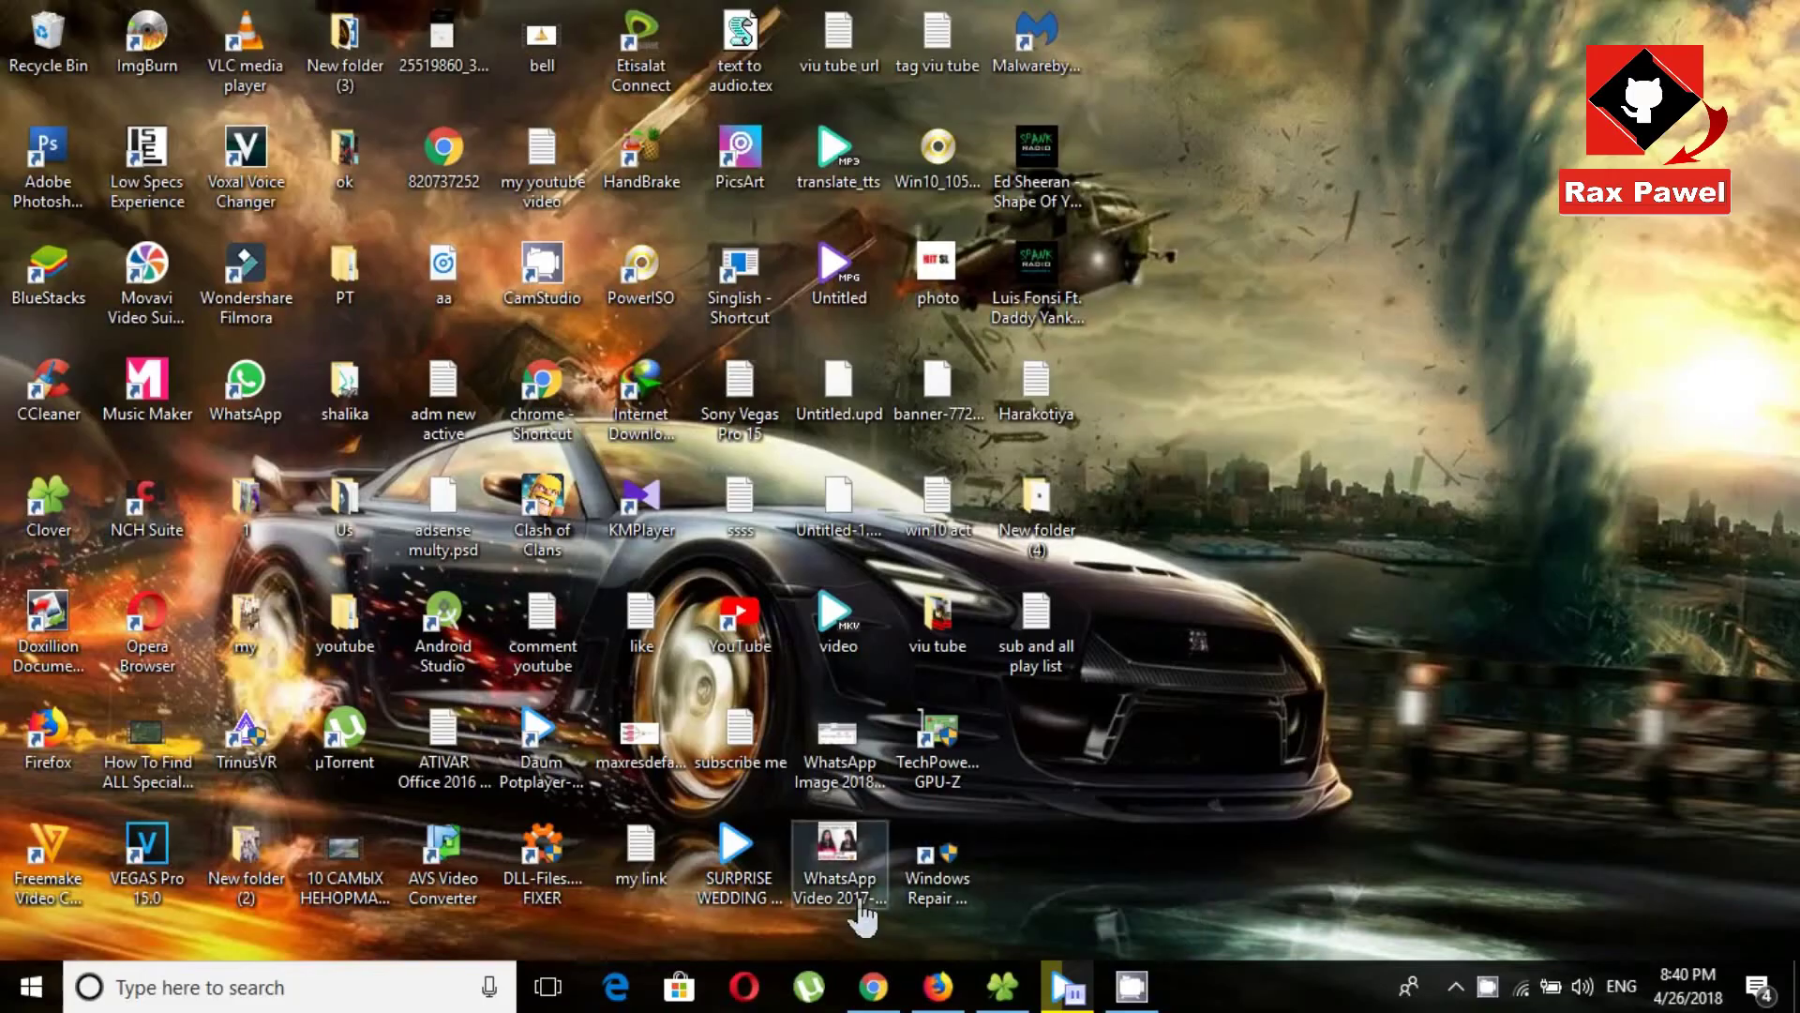
Launch Chrome and open the Extensions page from the main menu's More tools
click(873, 985)
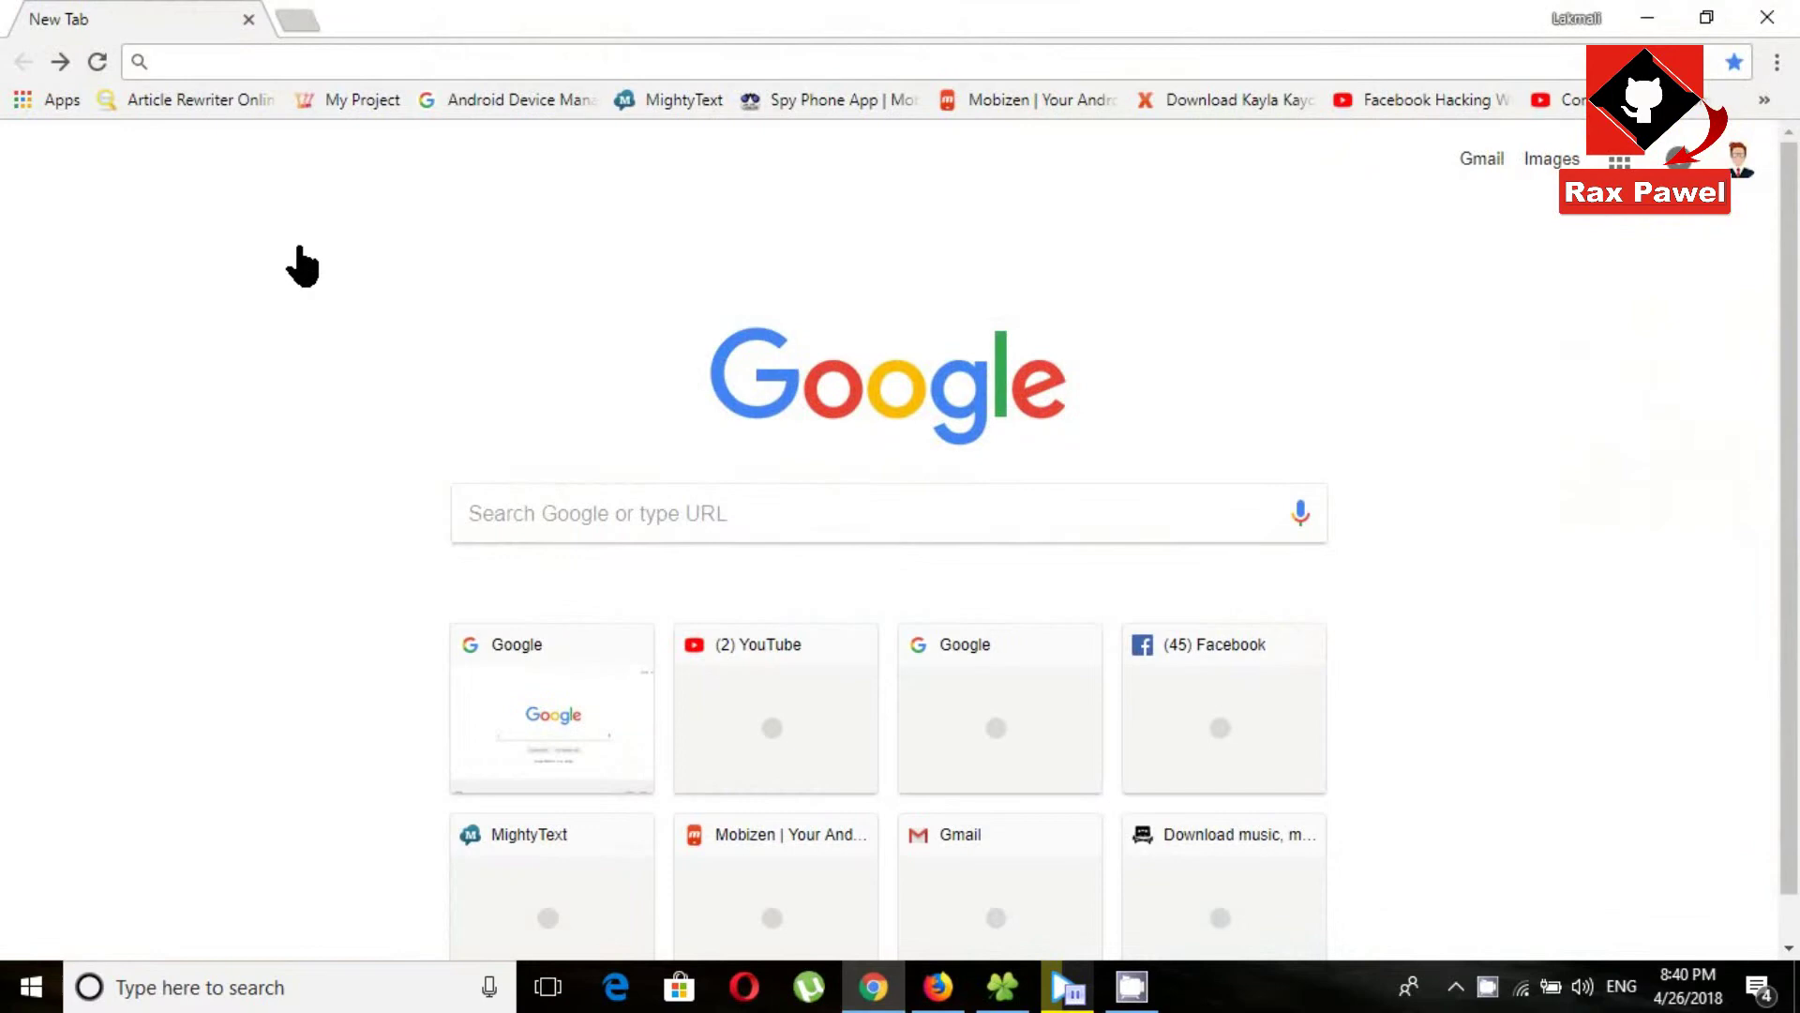
click(1777, 64)
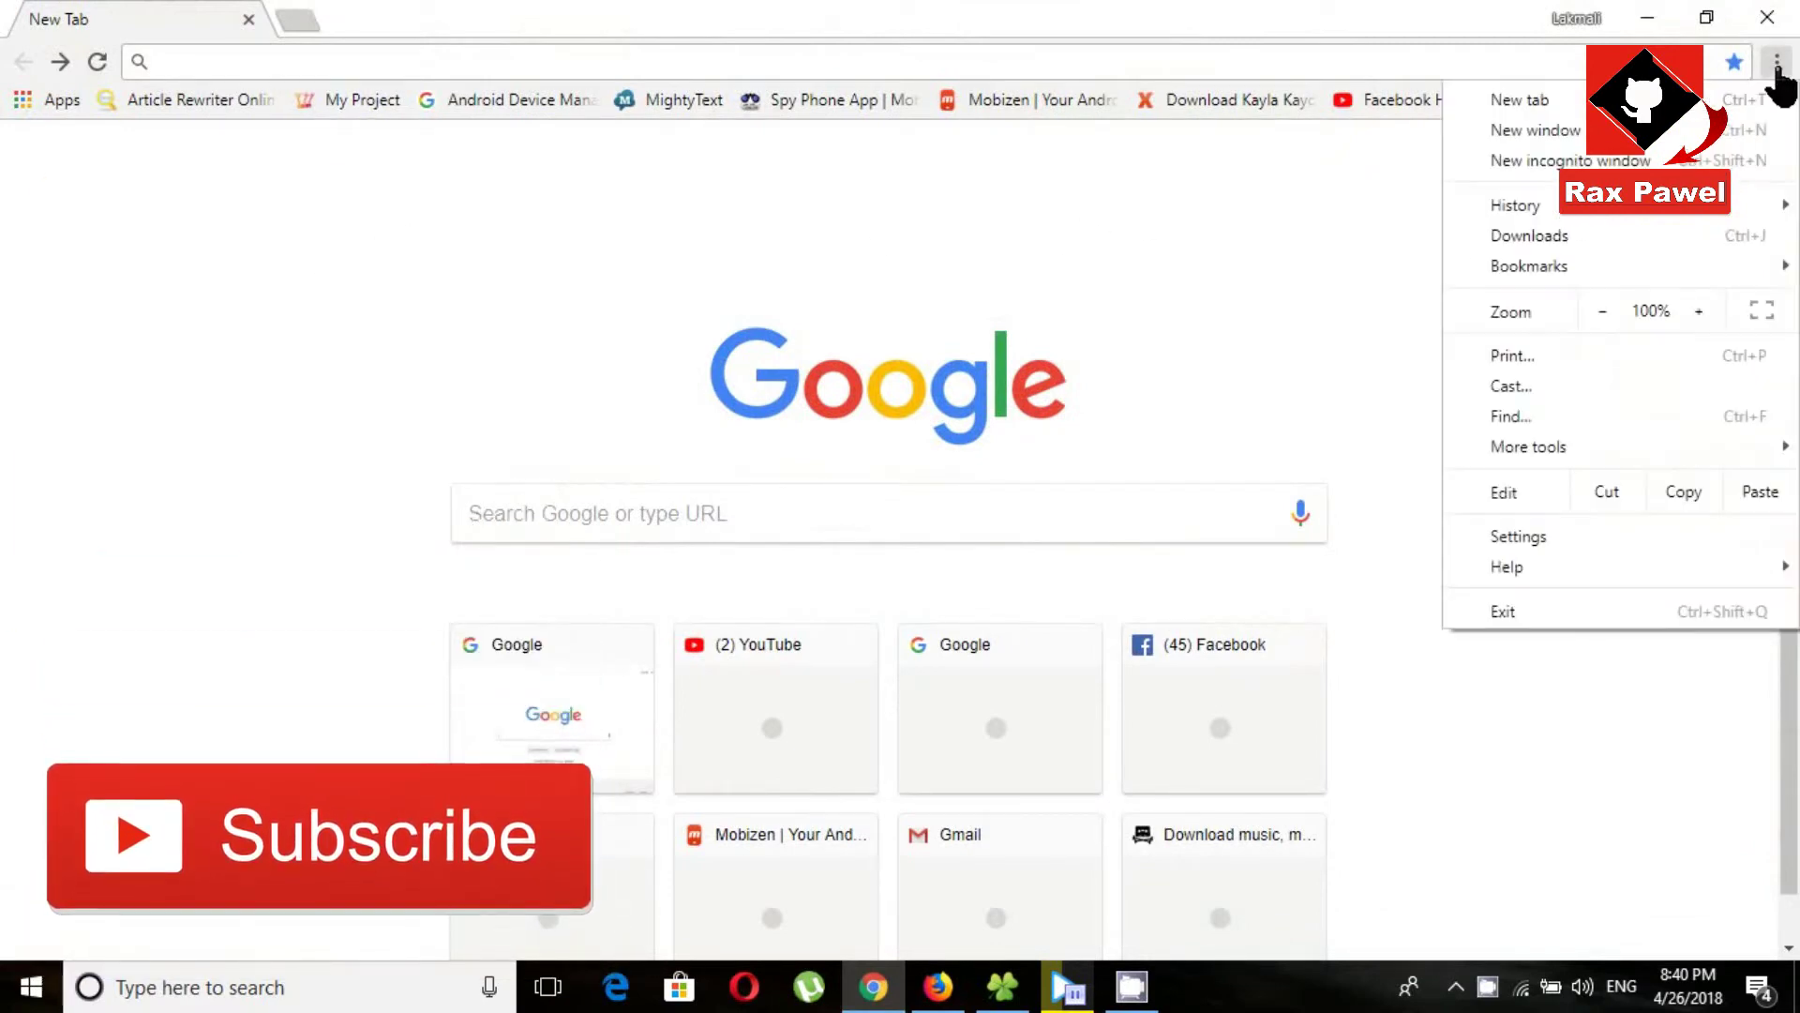
mouse_move(1589, 454)
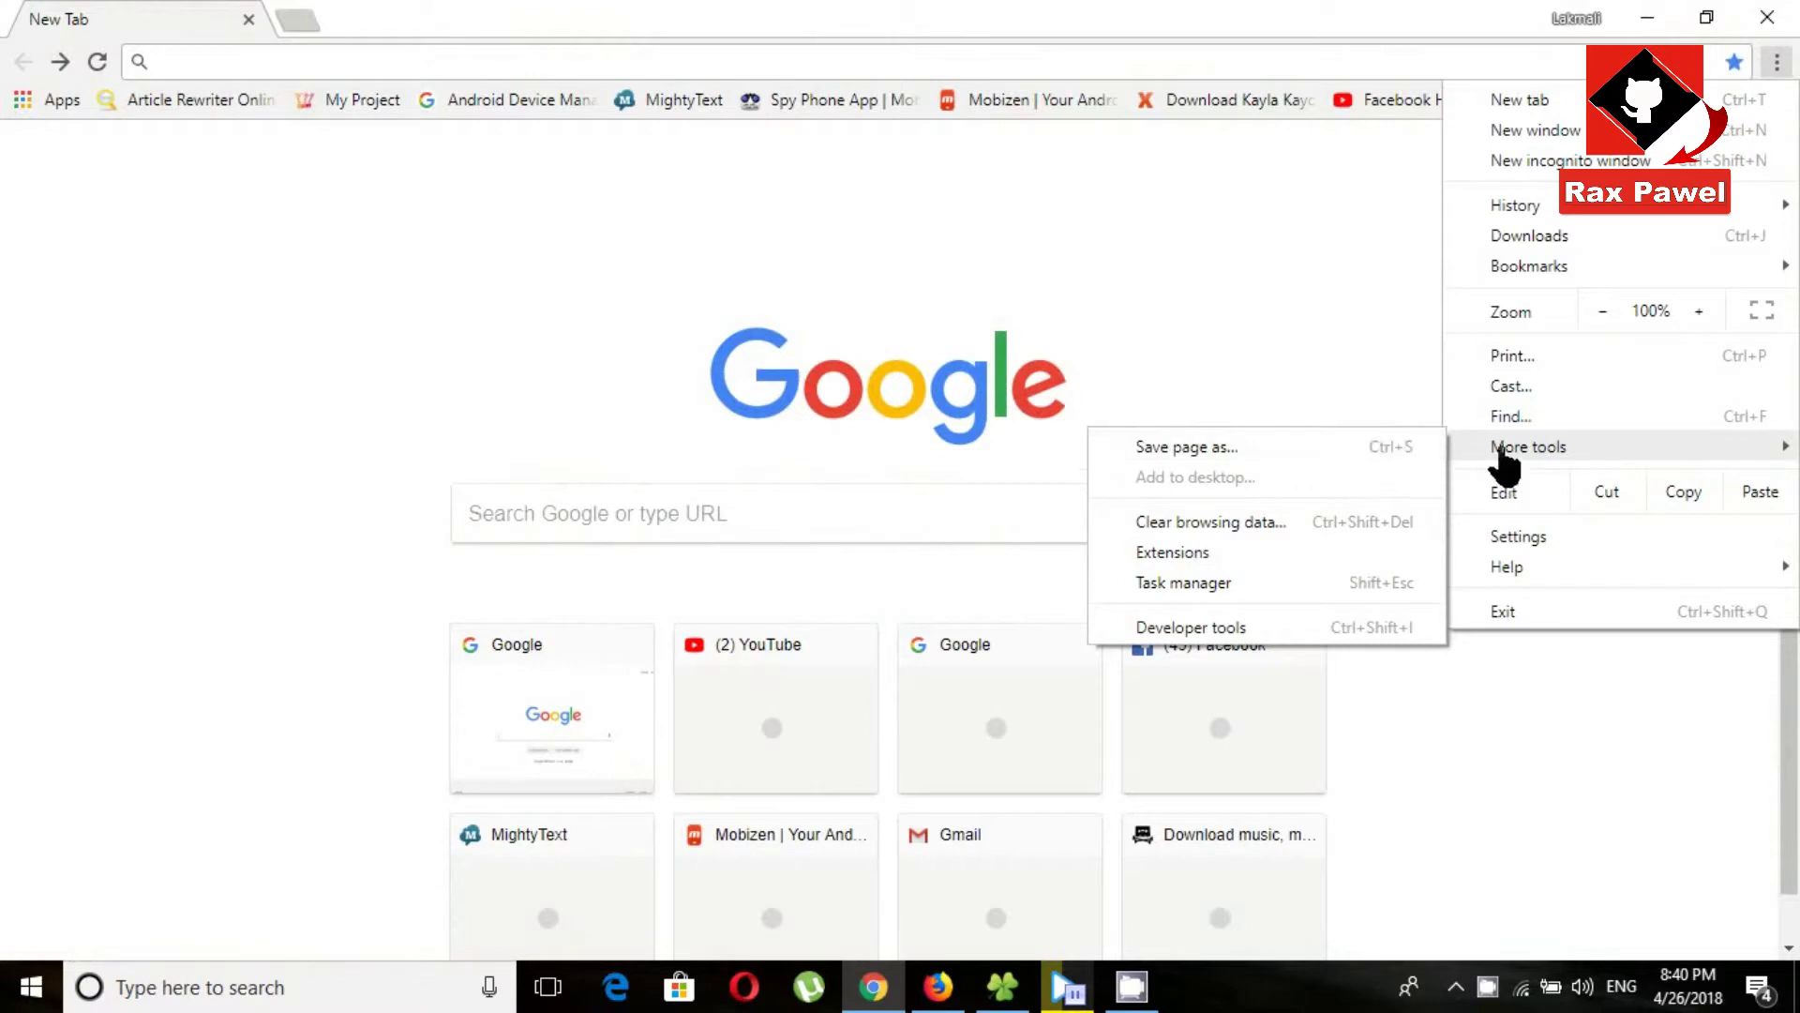
click(1178, 558)
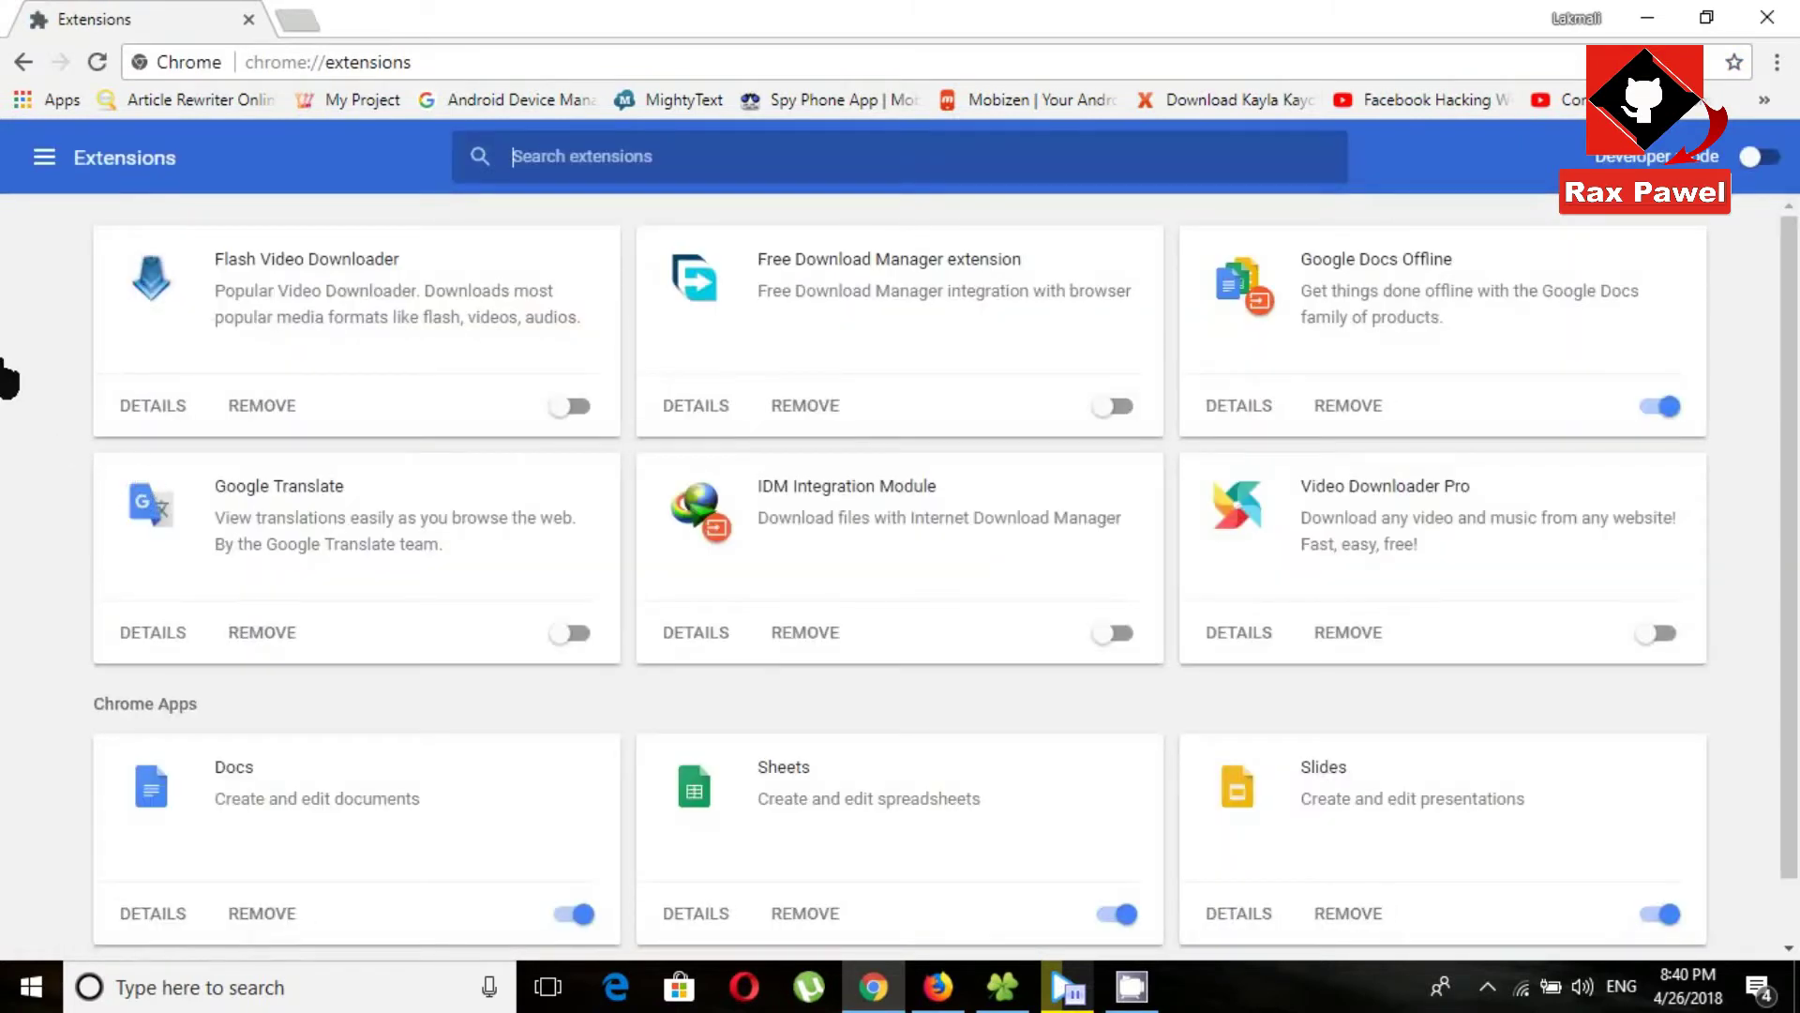
scroll(39, 409, down, 1)
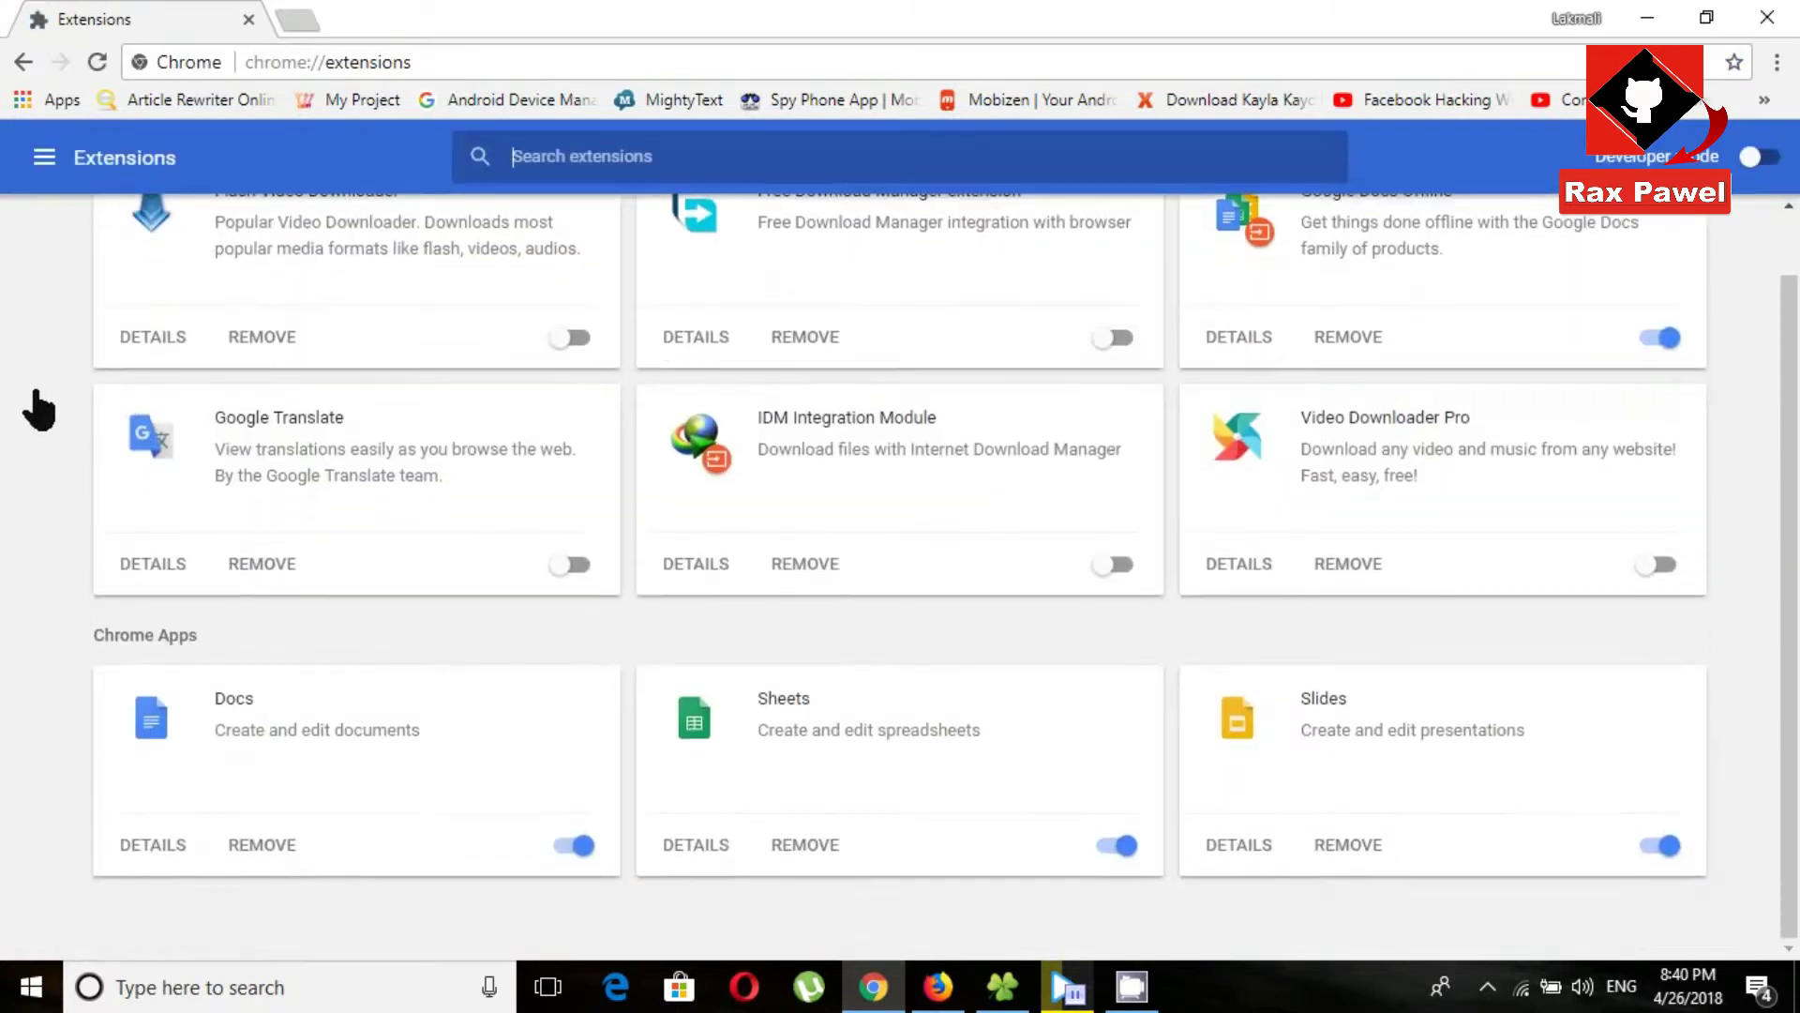
click(47, 161)
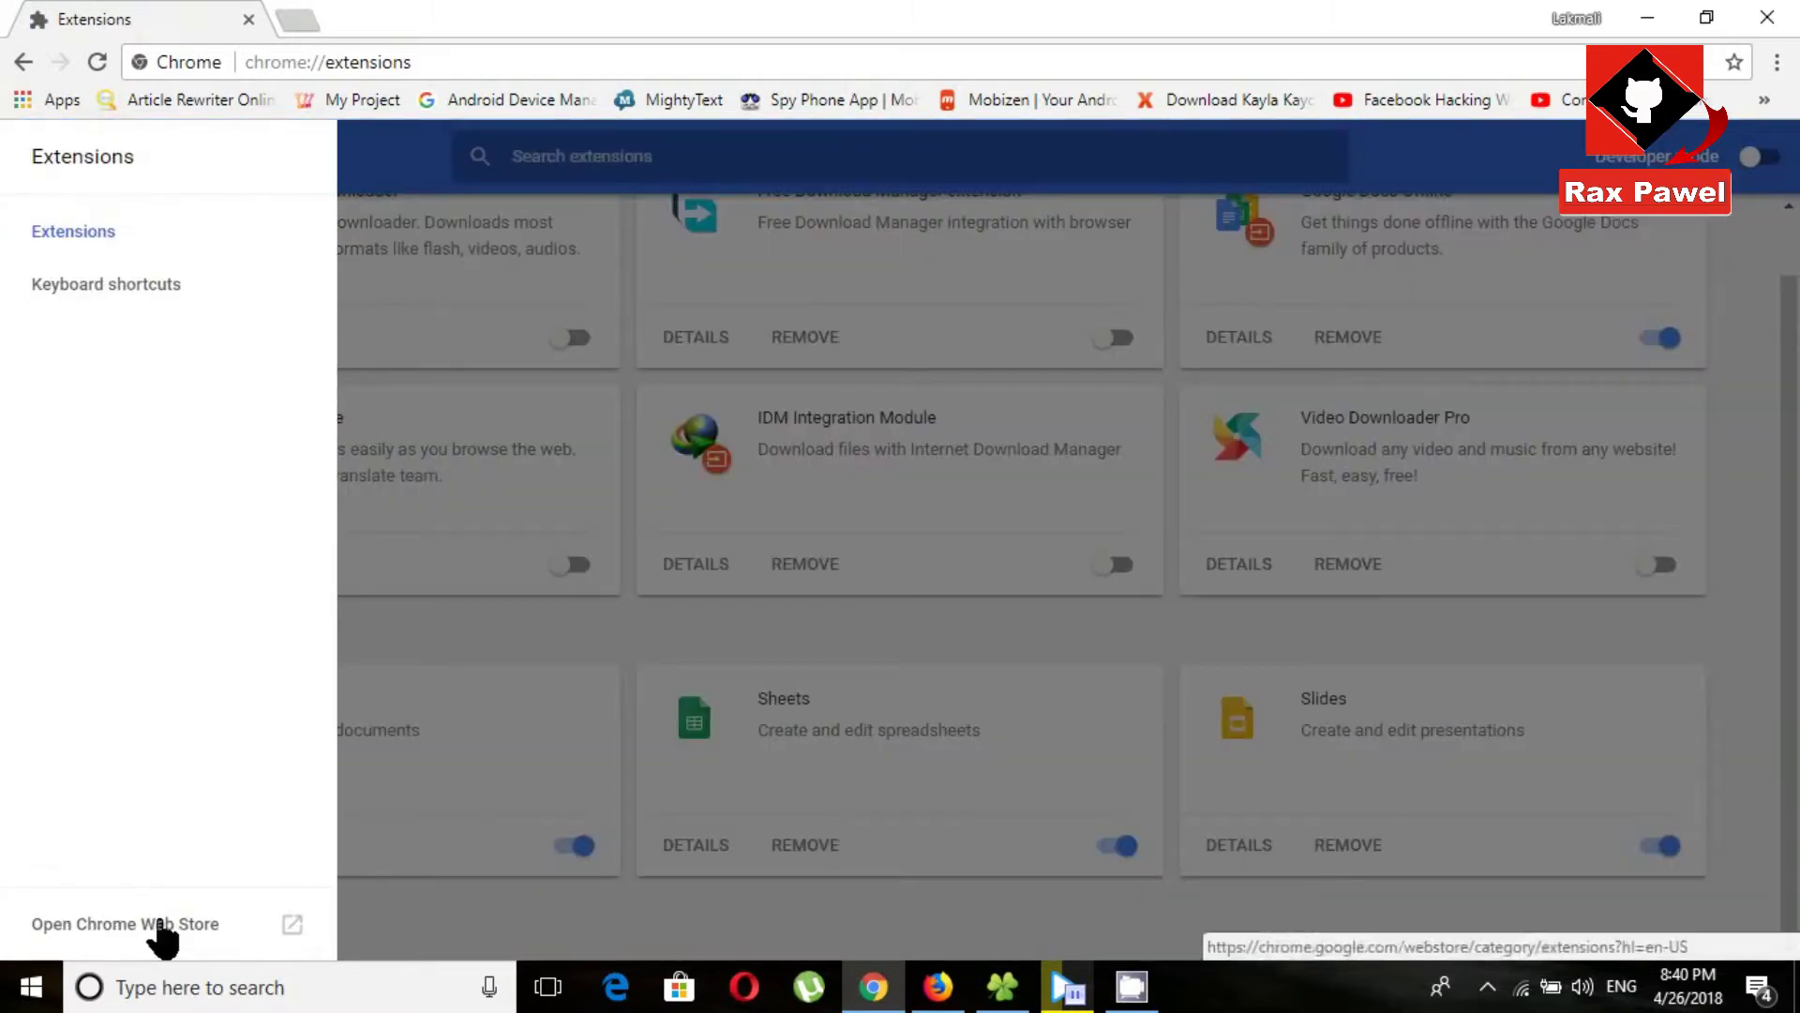
Open the Chrome Web Store in a new tab and search it for 'block site'
click(161, 928)
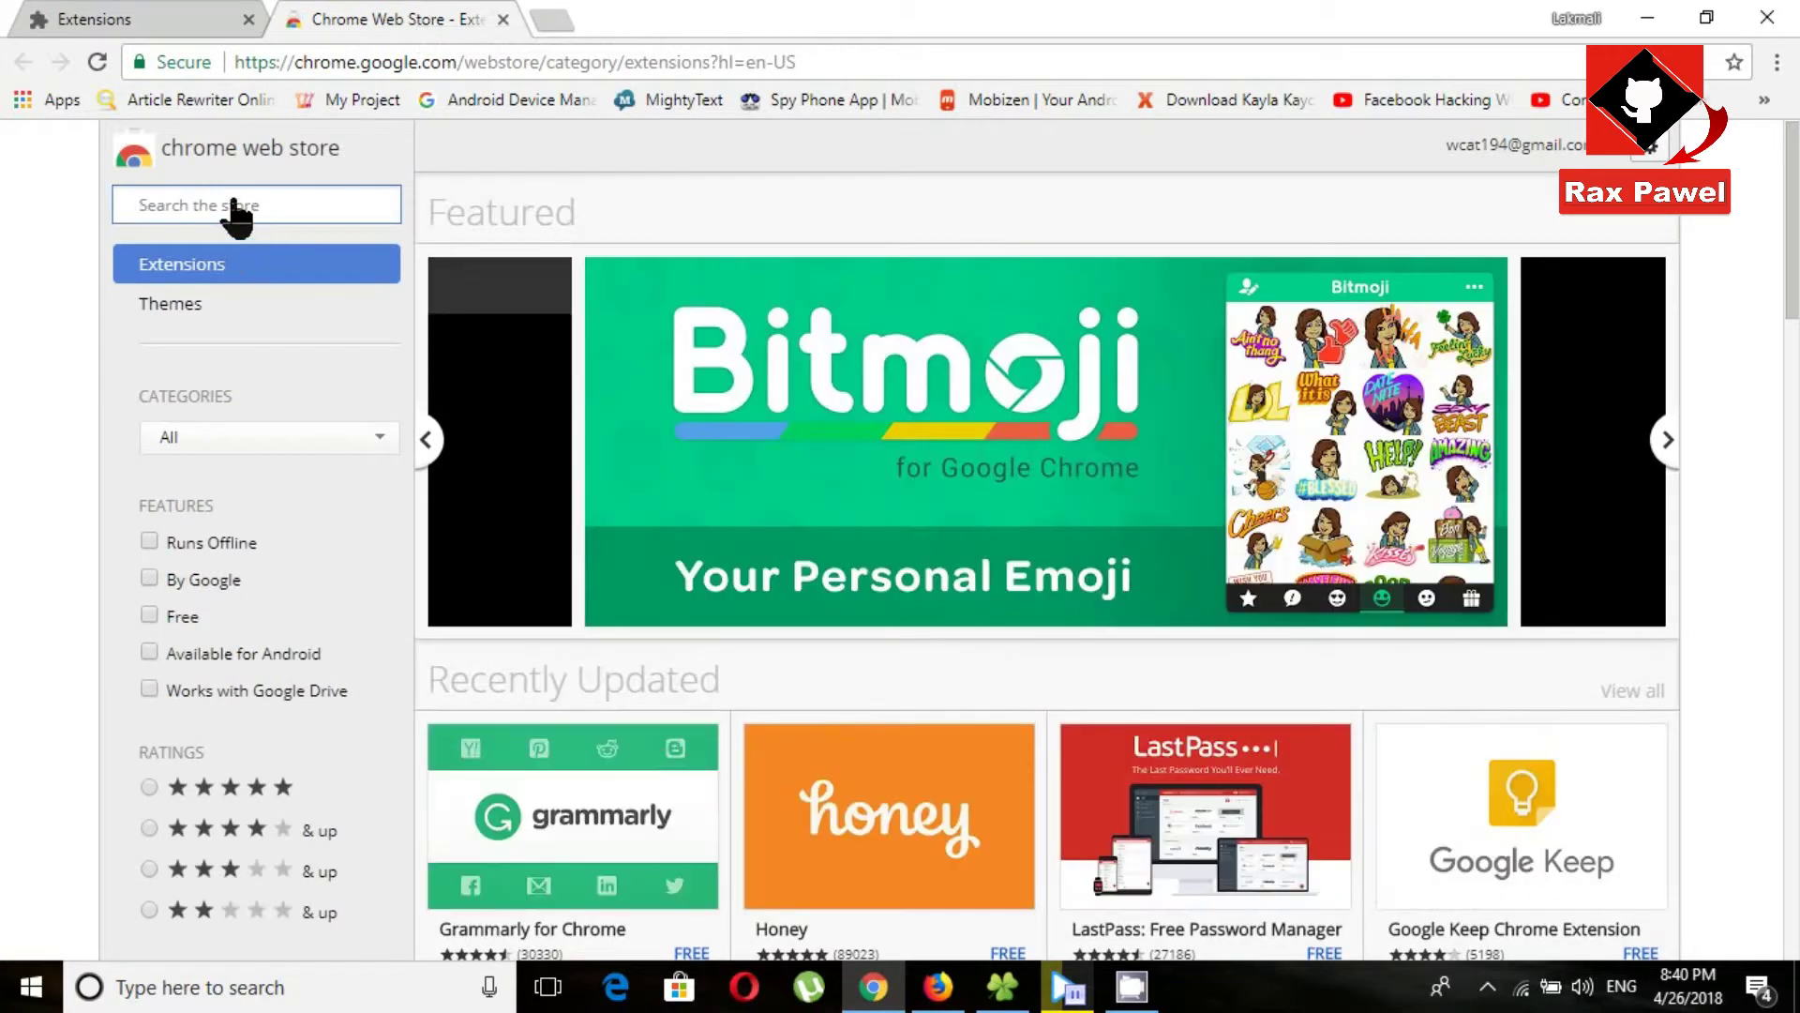
click(237, 208)
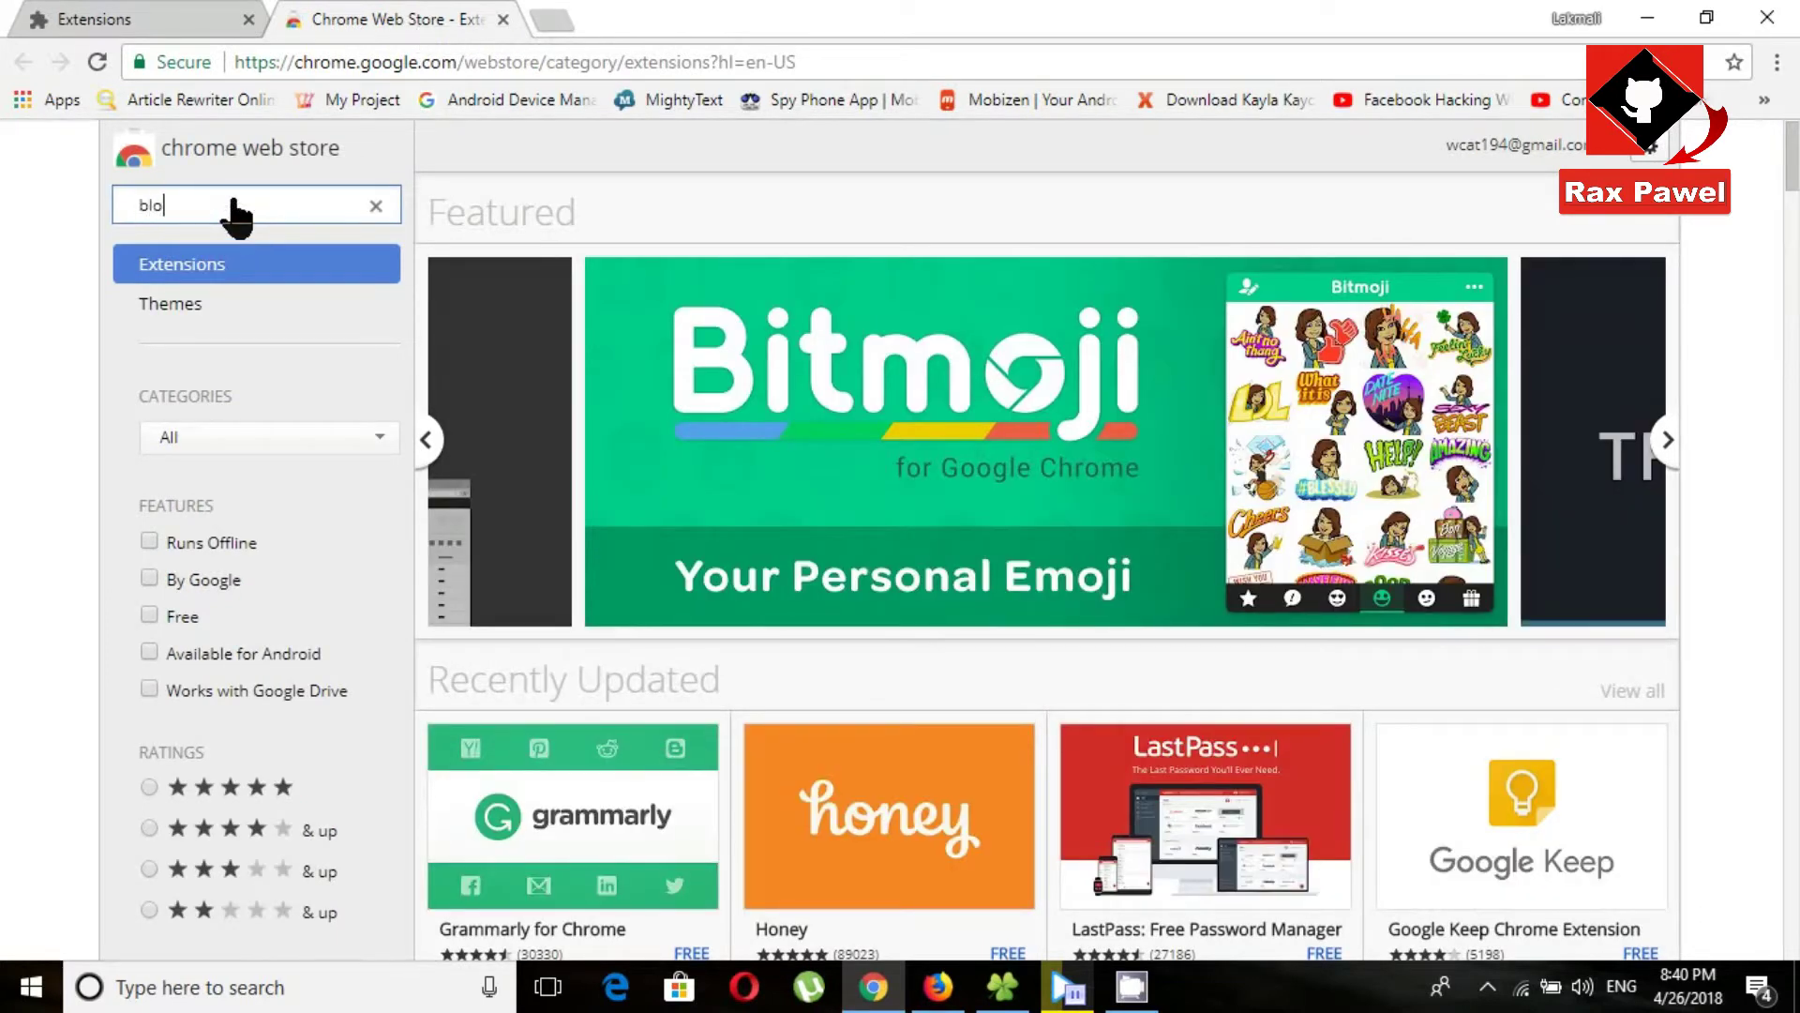
text(block s)
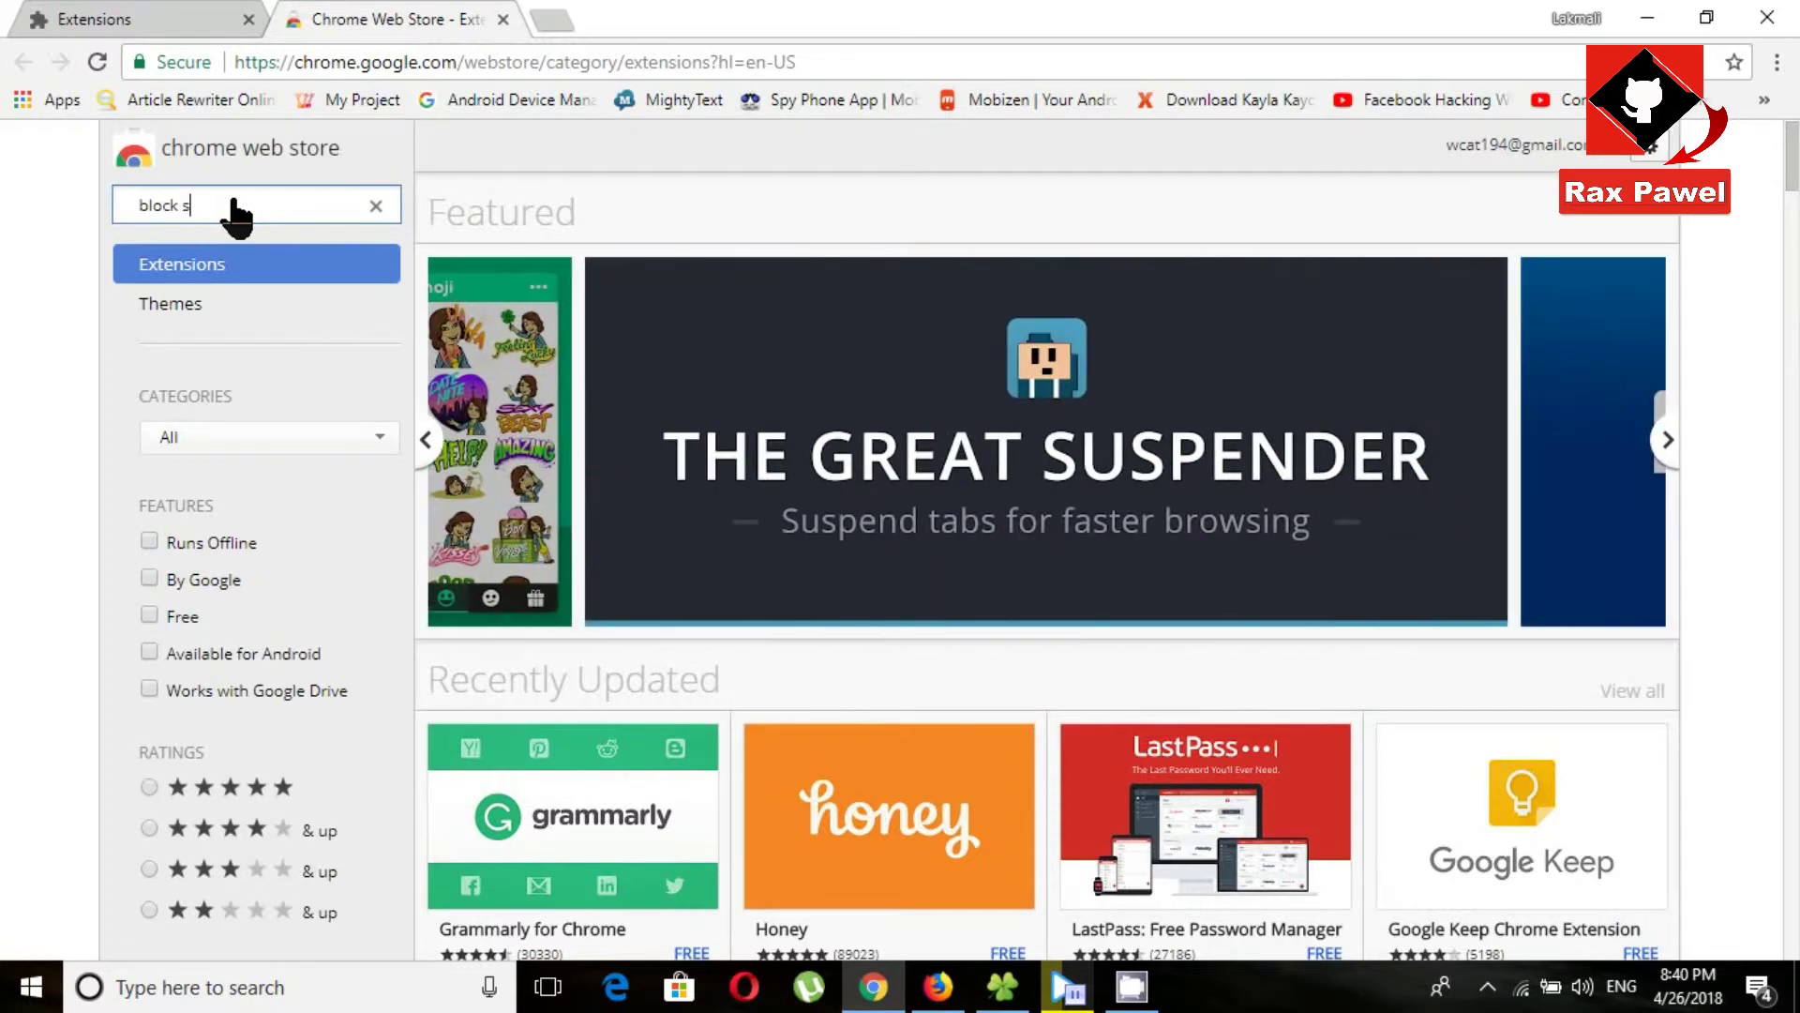
text(ite)
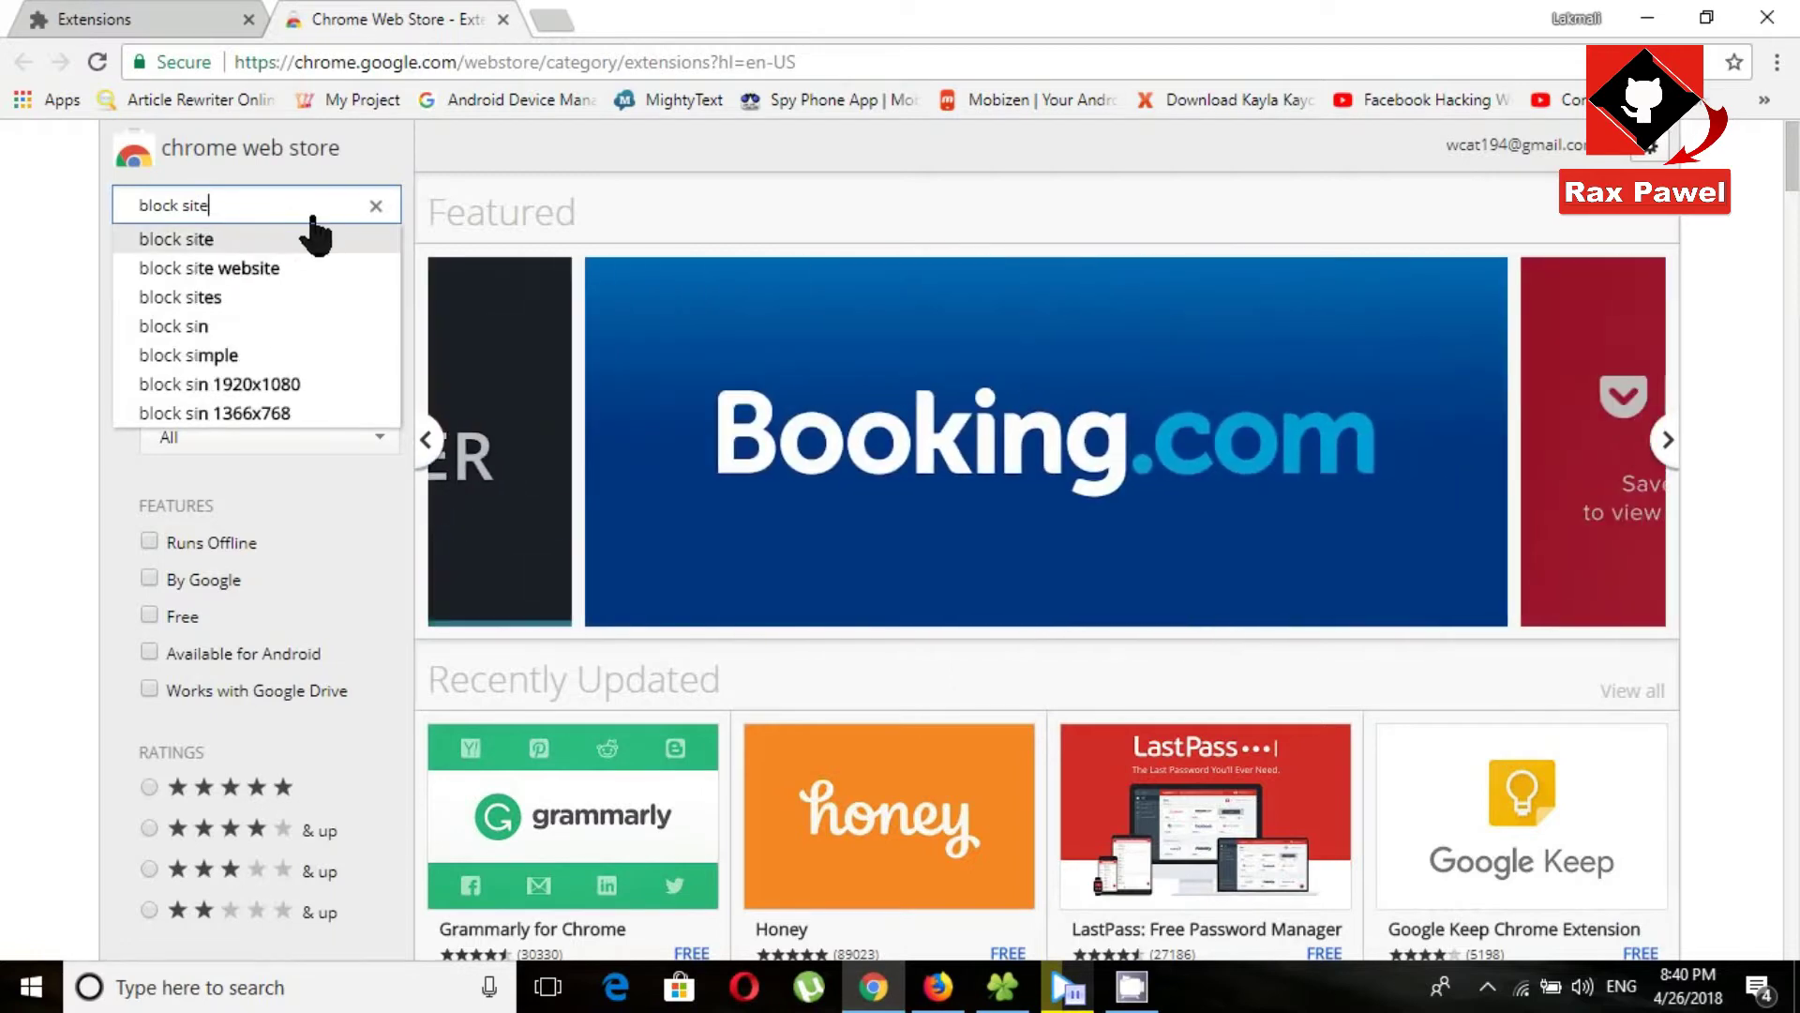
click(199, 242)
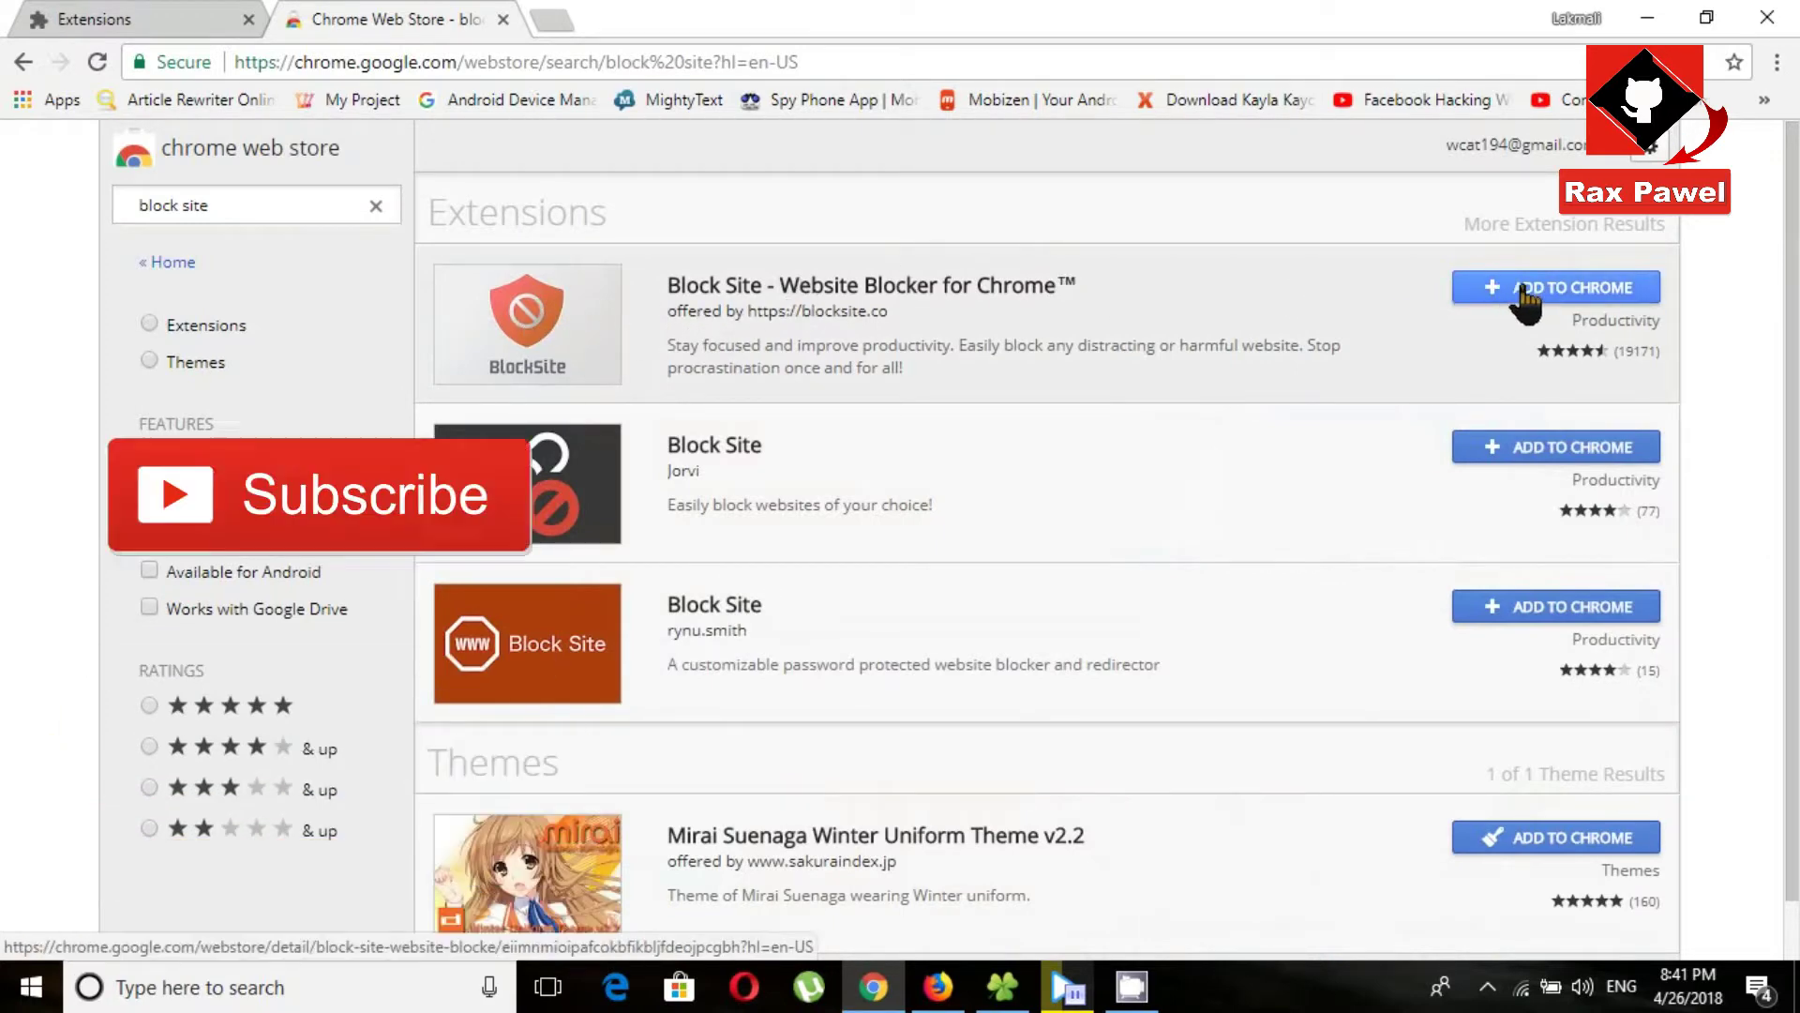
Add the Block Site - Website Blocker extension to Chrome from its details page
click(1326, 309)
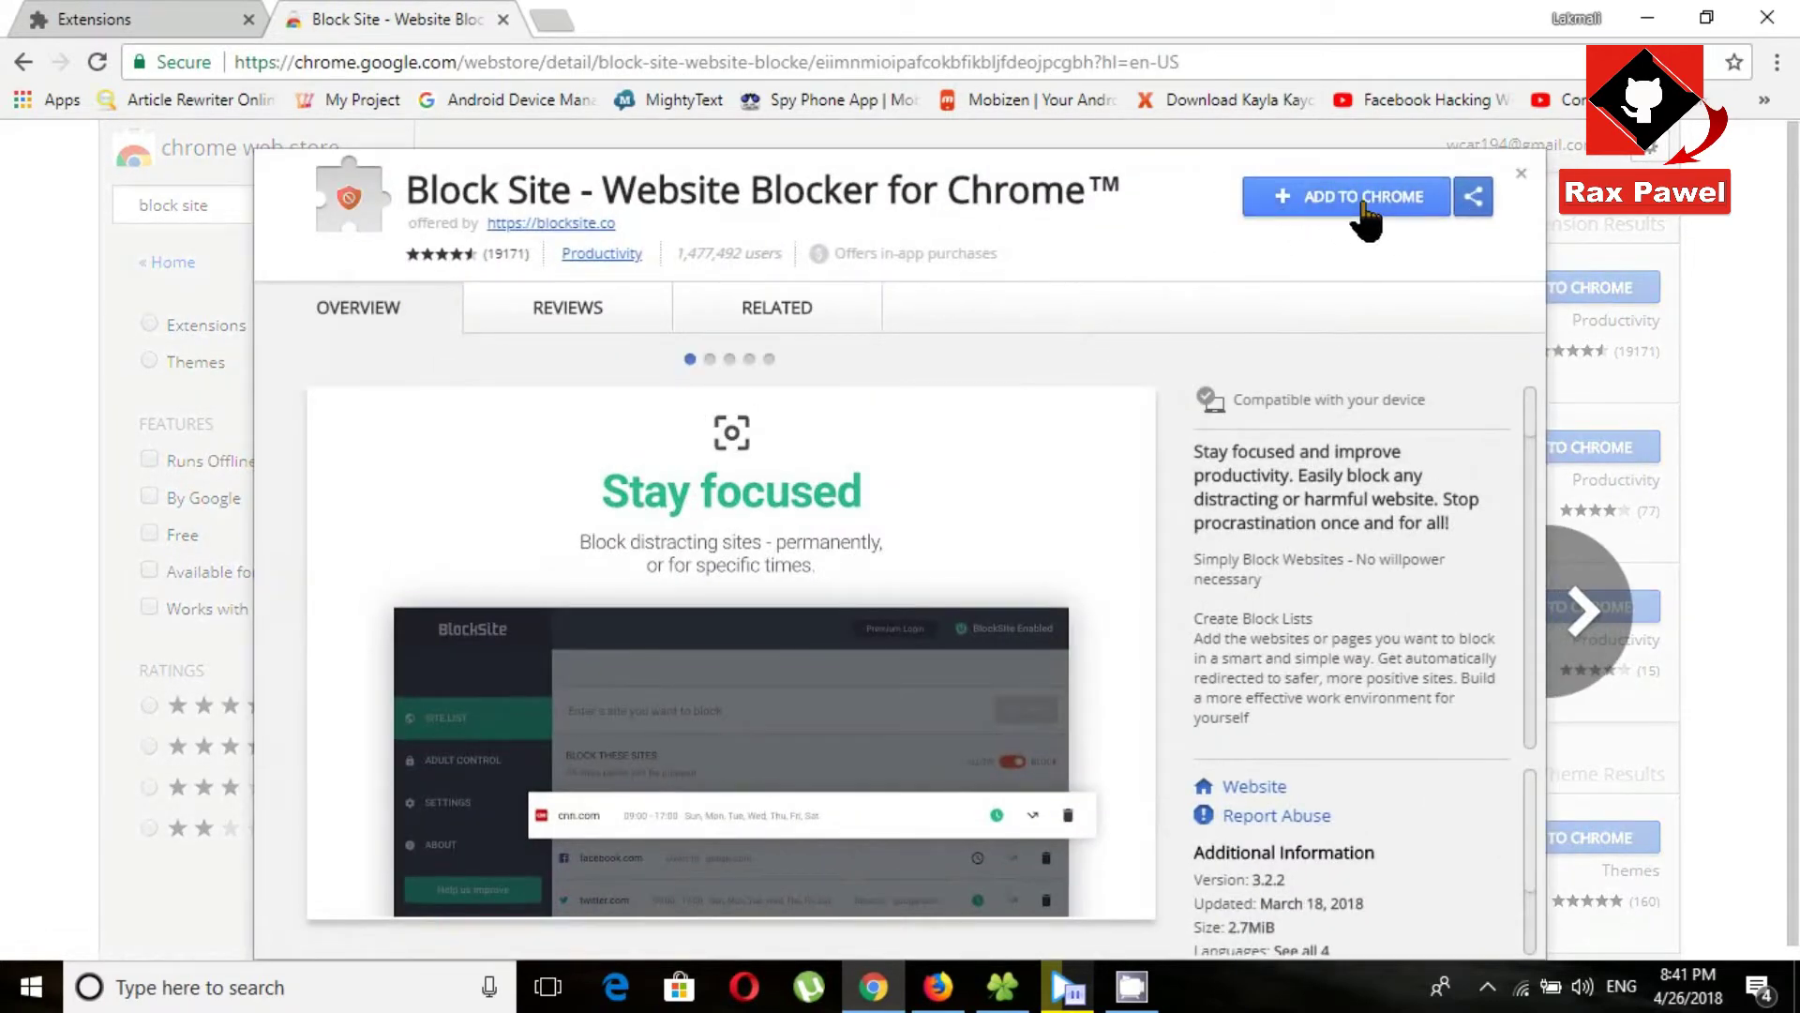
click(1374, 208)
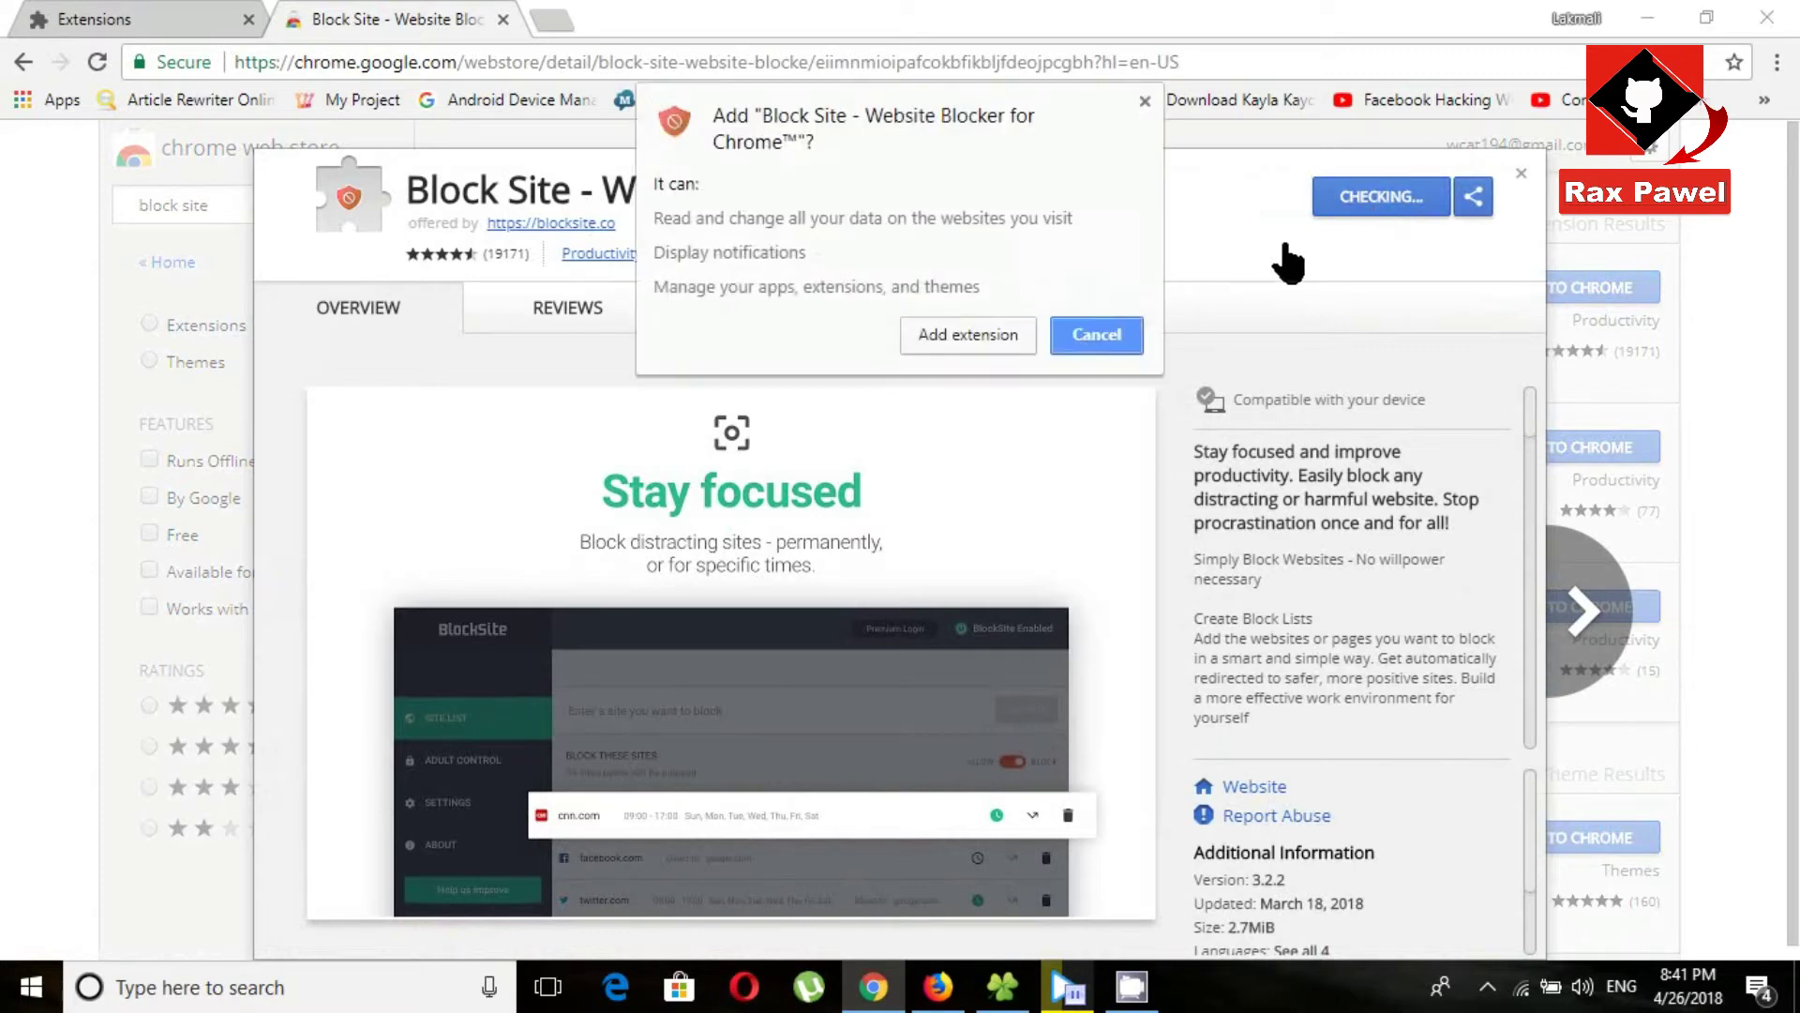
click(980, 336)
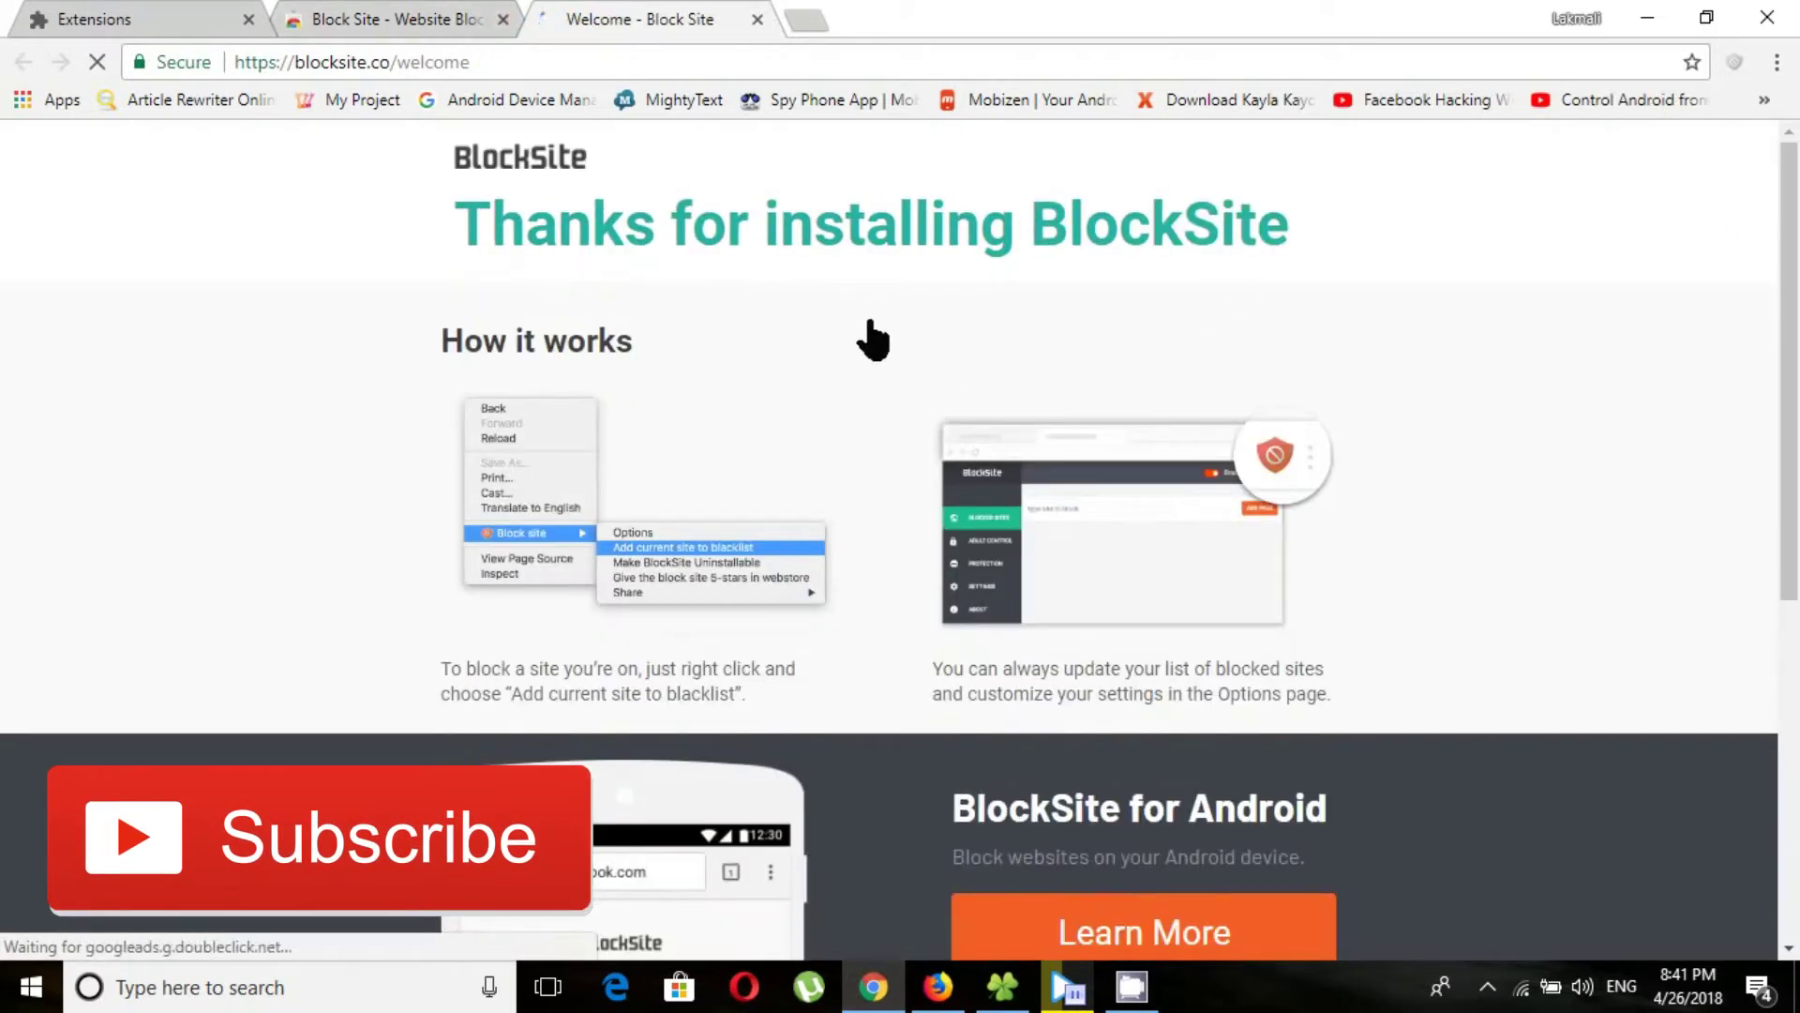
Open BlockSite's Options from its toolbar icon and focus the site-to-block field
right_click(1735, 68)
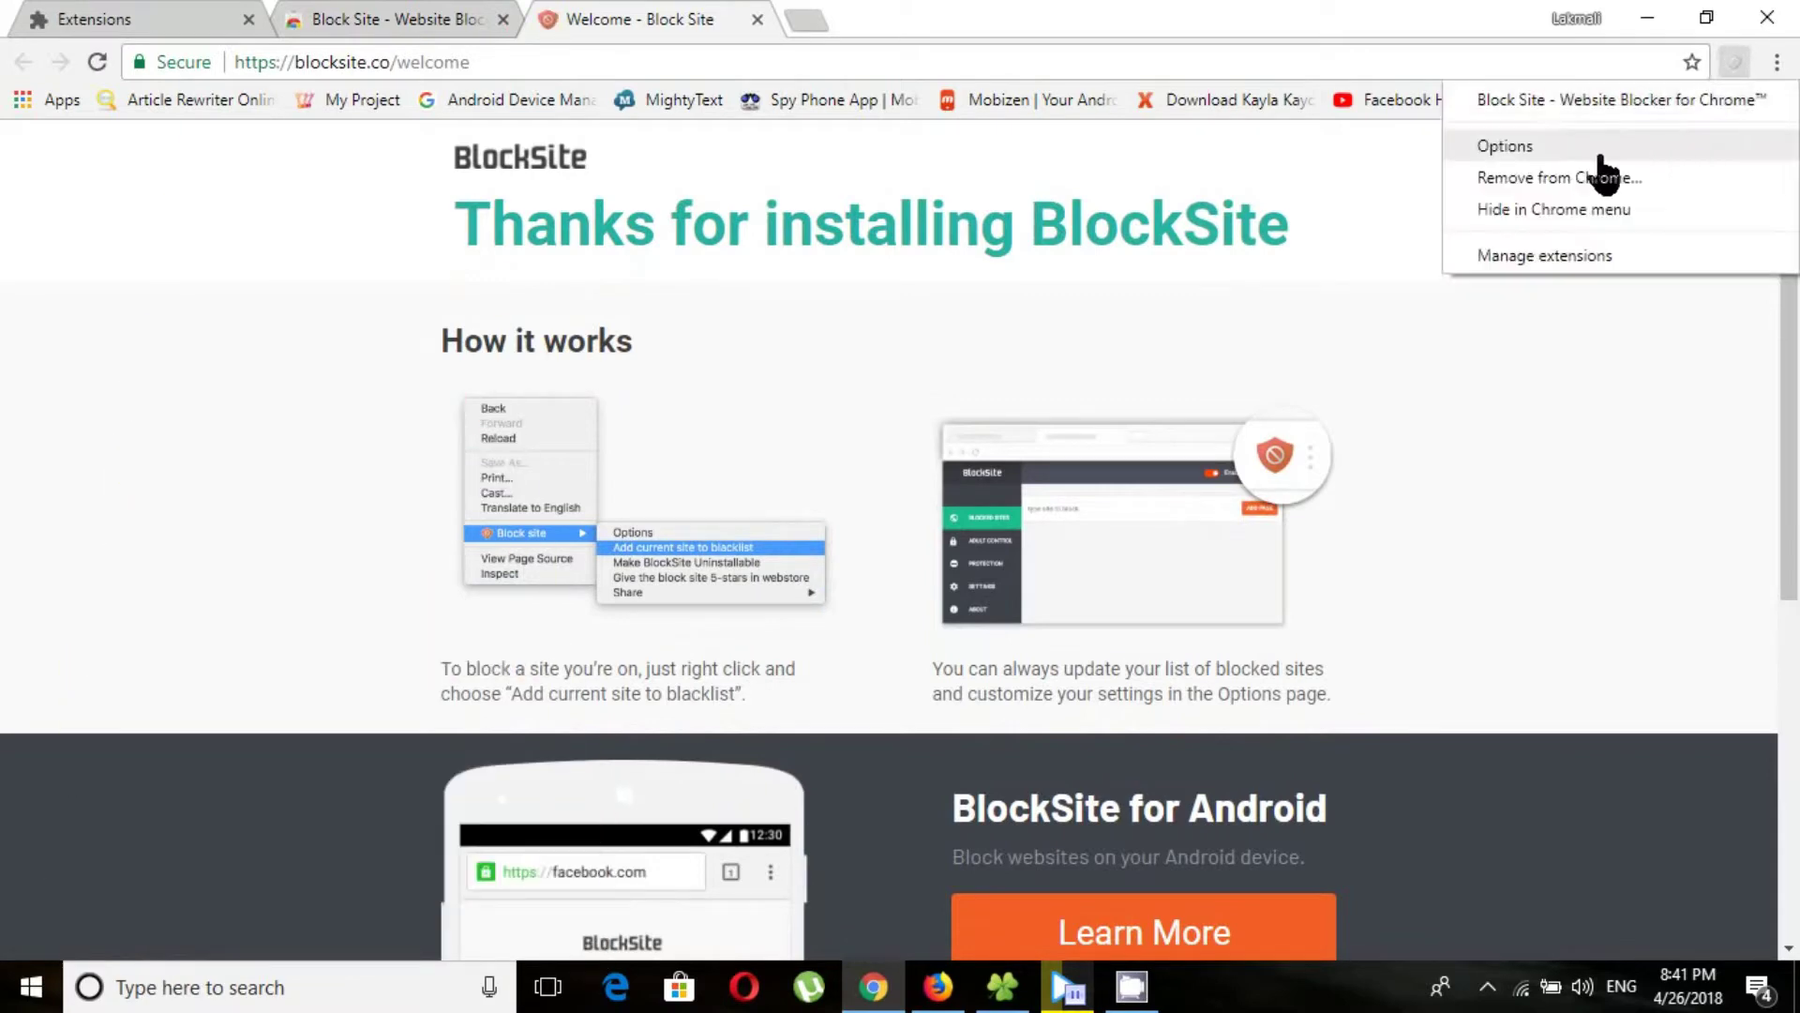
click(1506, 150)
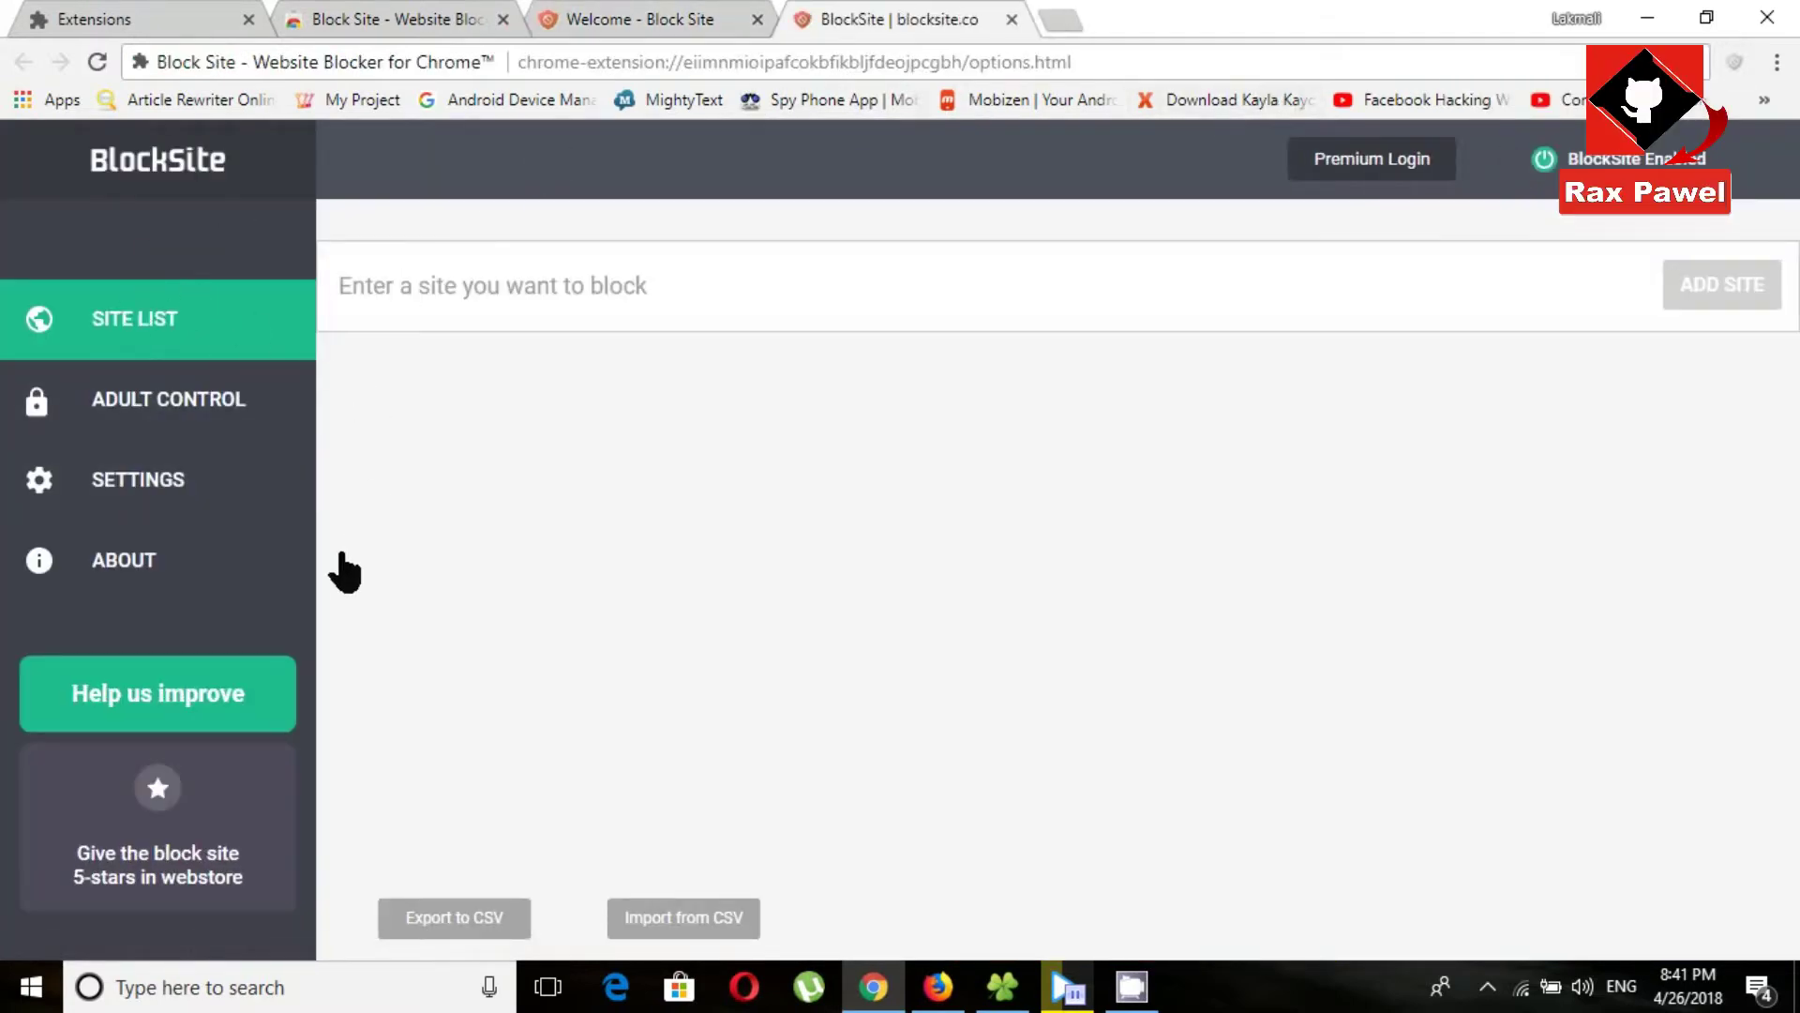
click(469, 306)
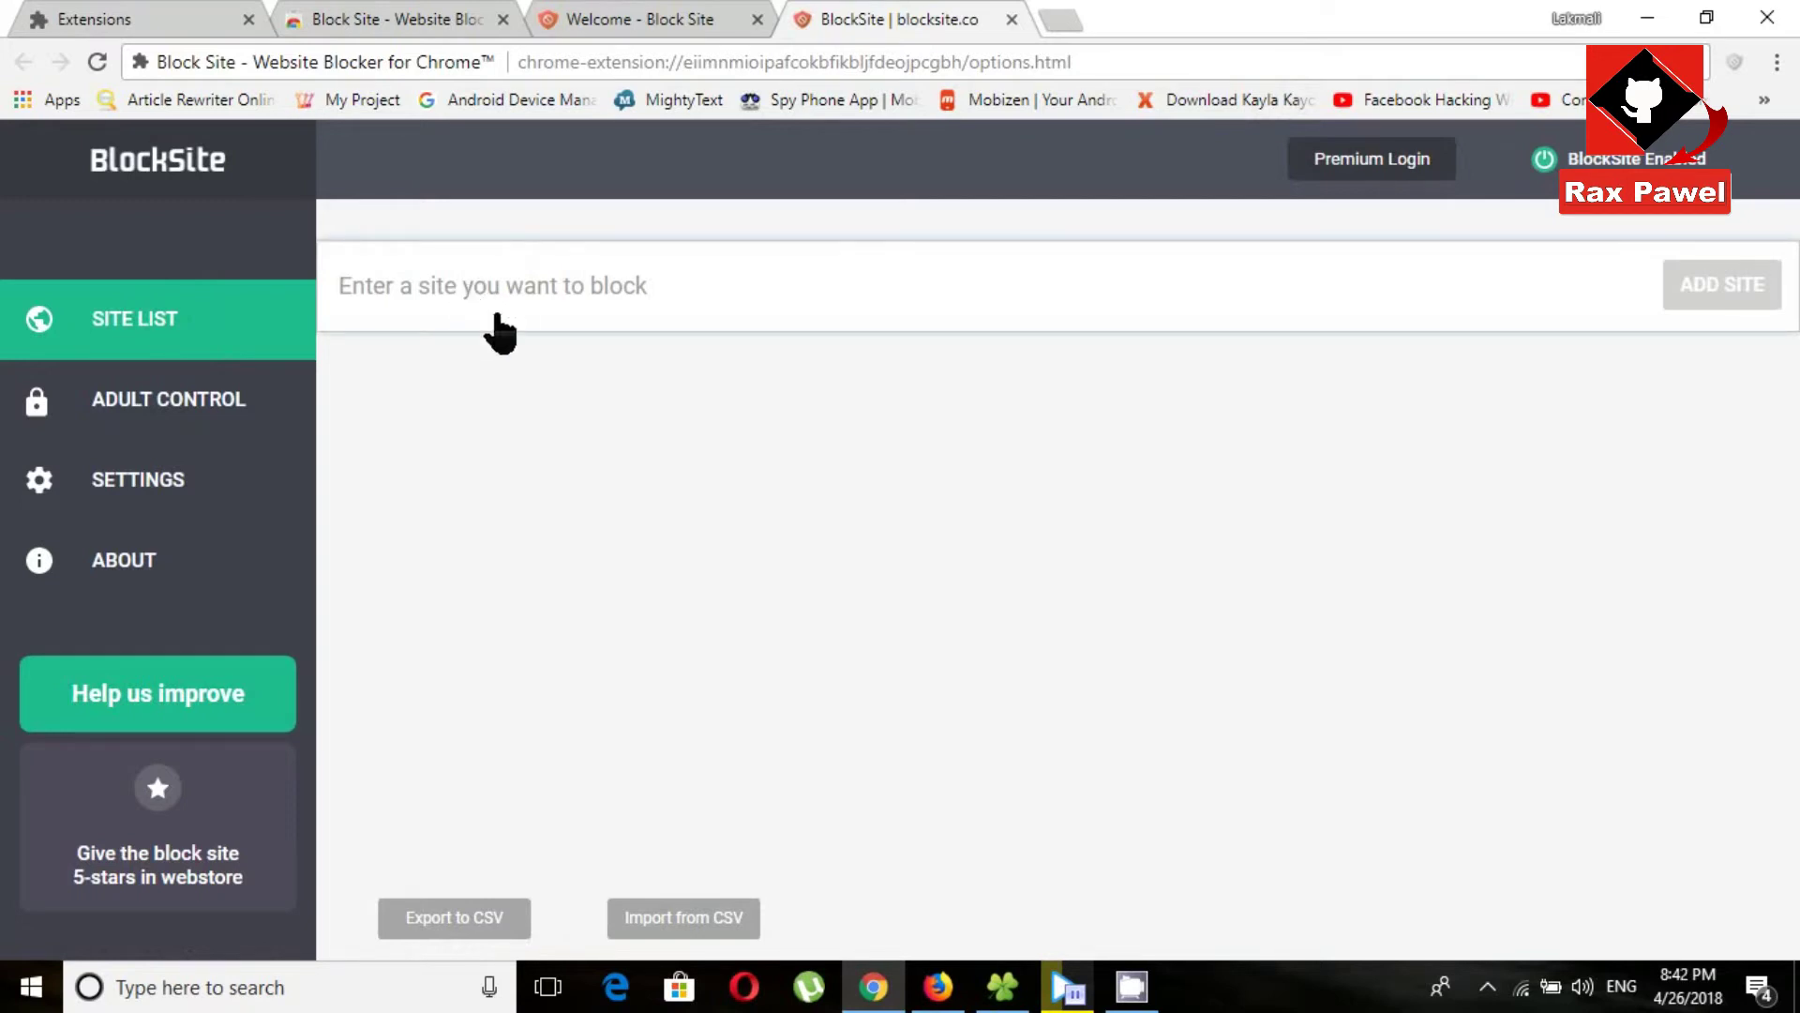
Load facebook.com and twitter.com, each in its own new tab
click(1063, 21)
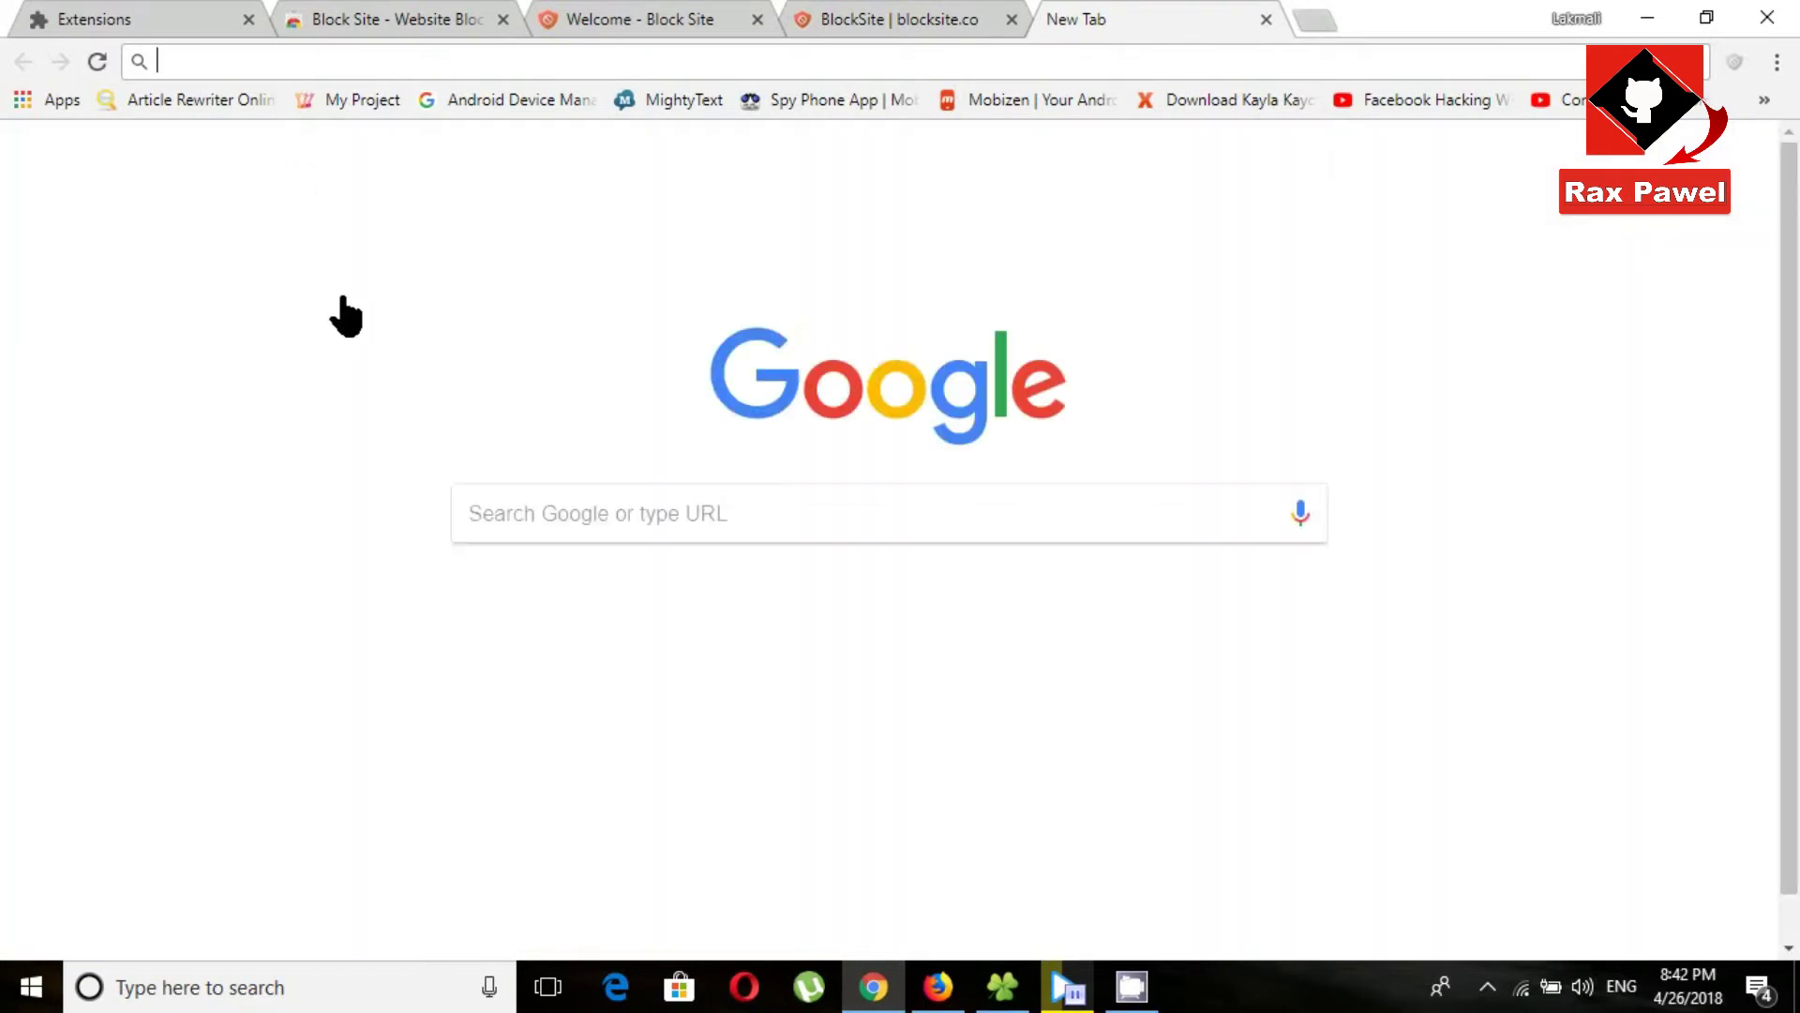
text(facebook.com)
click(329, 119)
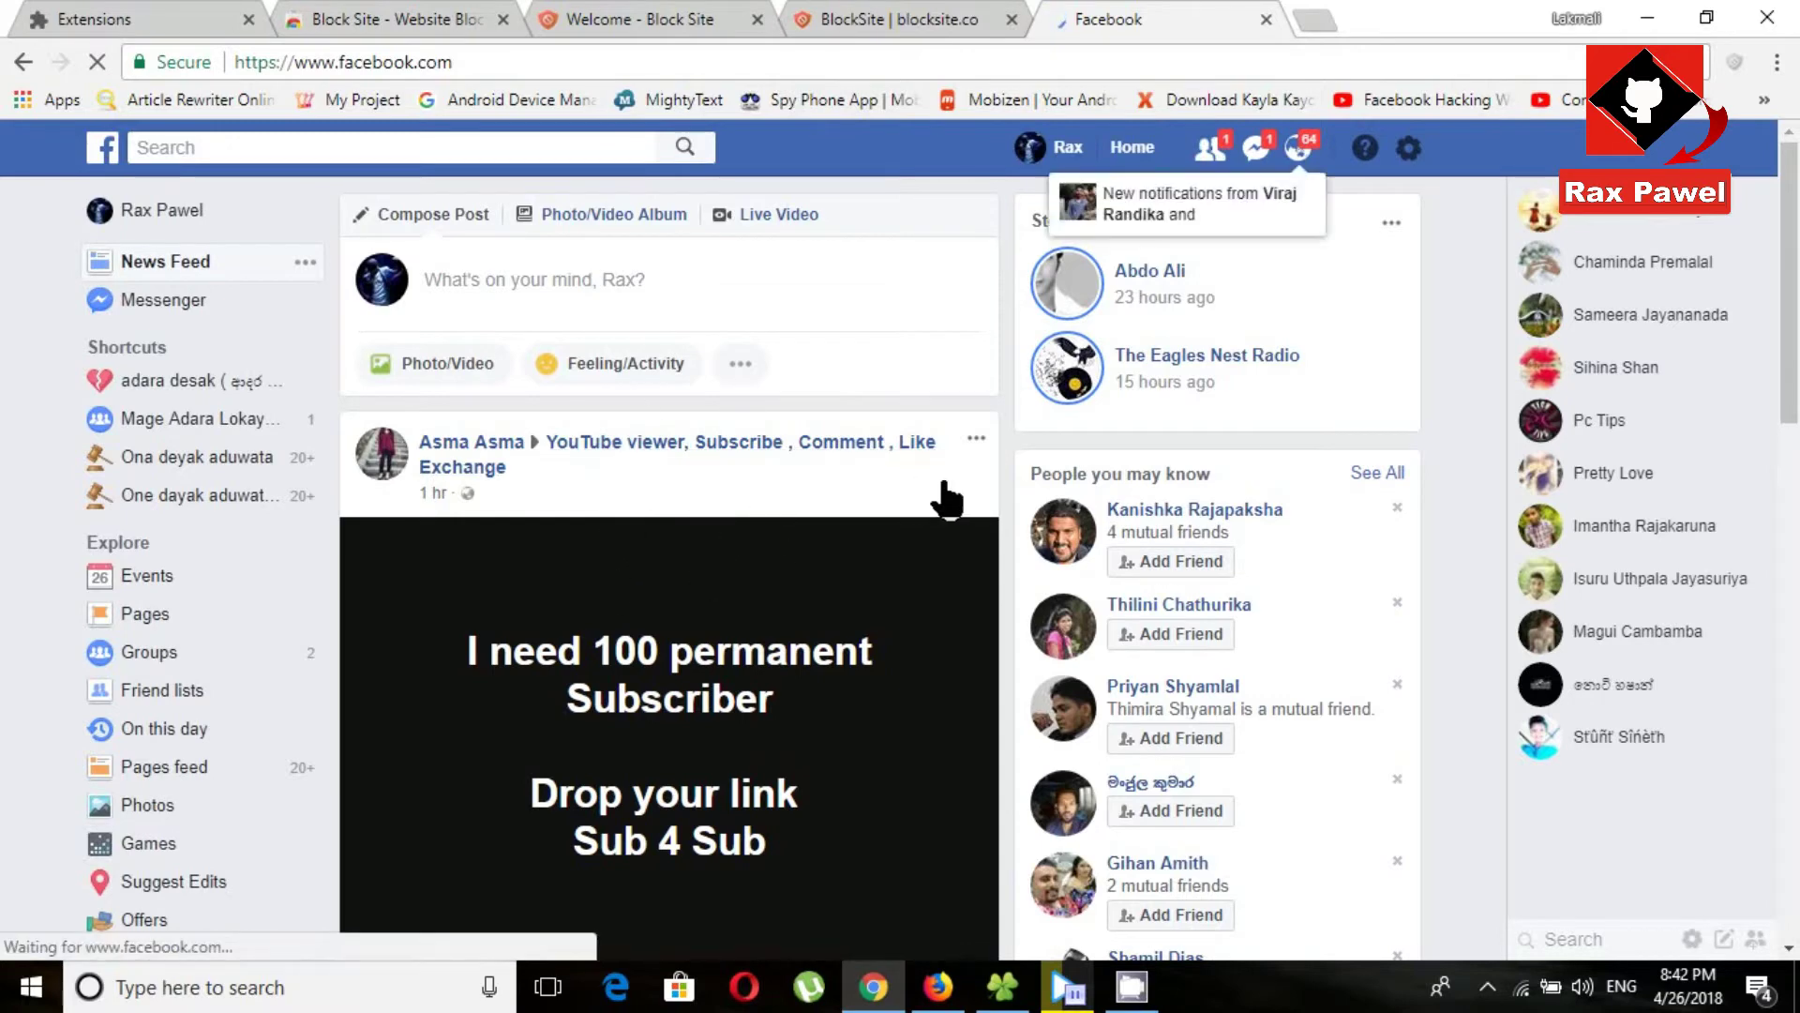
click(1318, 26)
text(twitter.com)
key(Return)
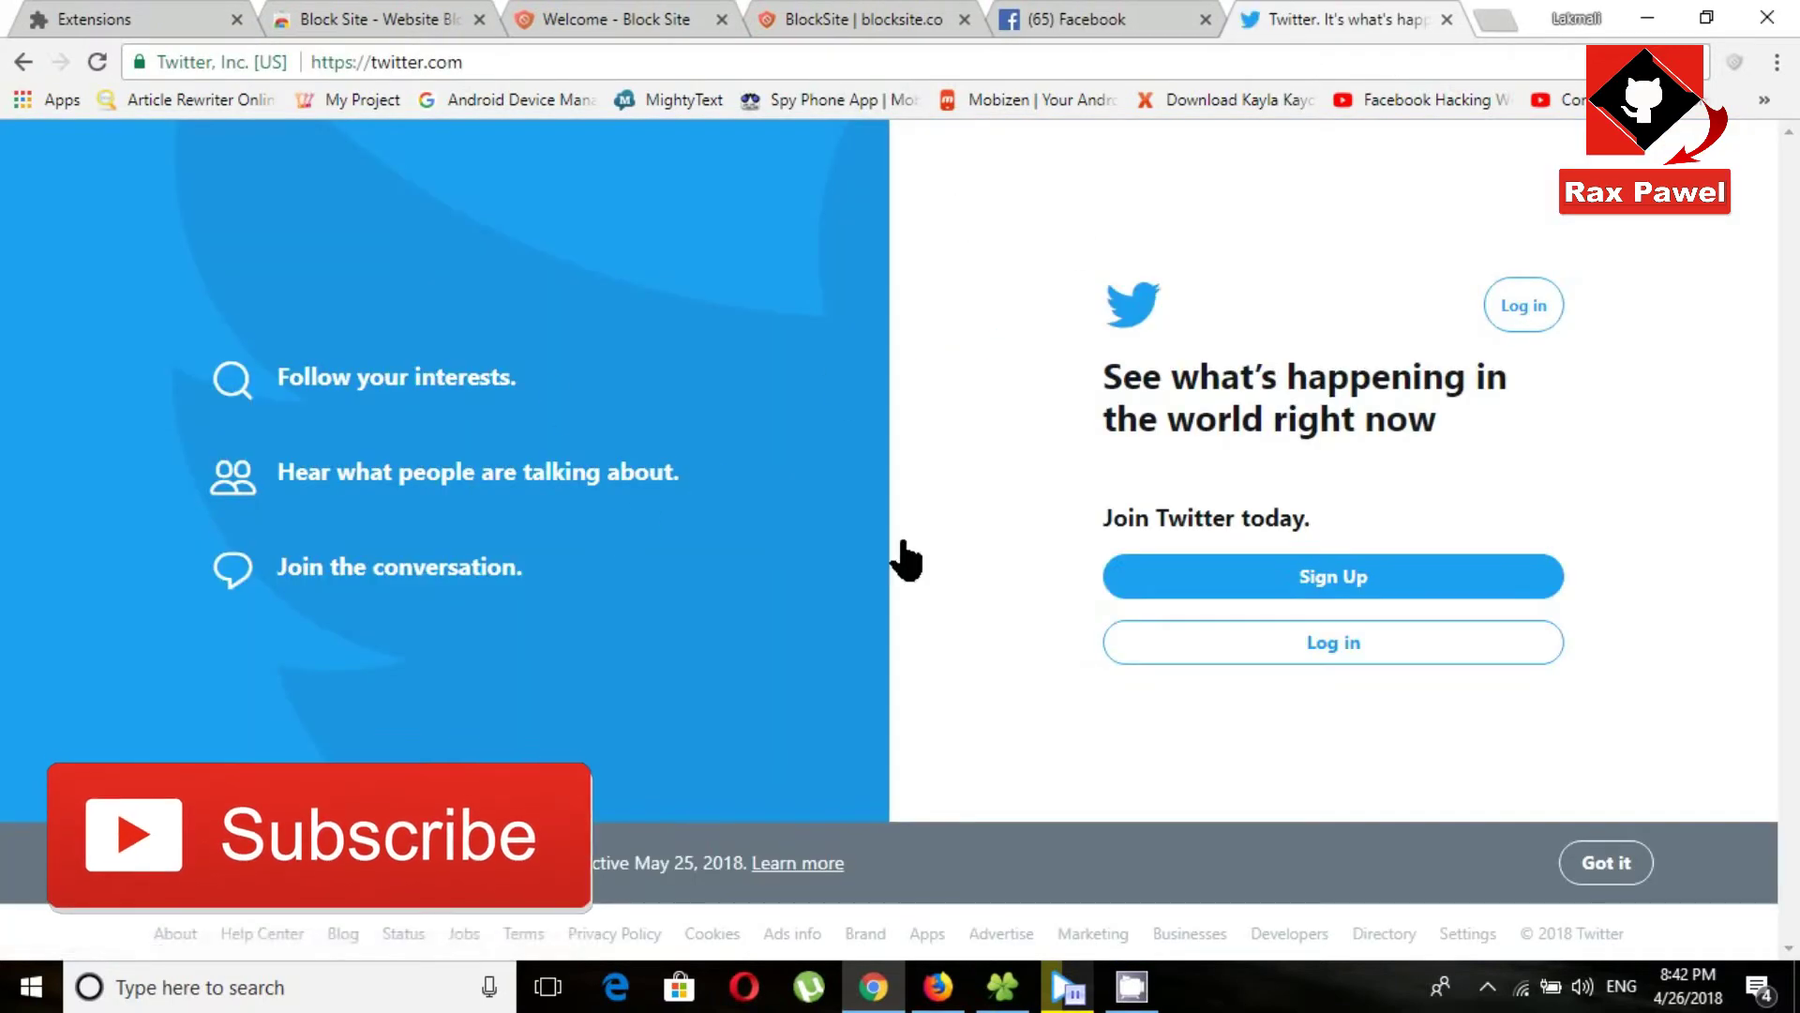
Back on the options tab, add facebook.com and then twitter.com to the Site List
click(776, 18)
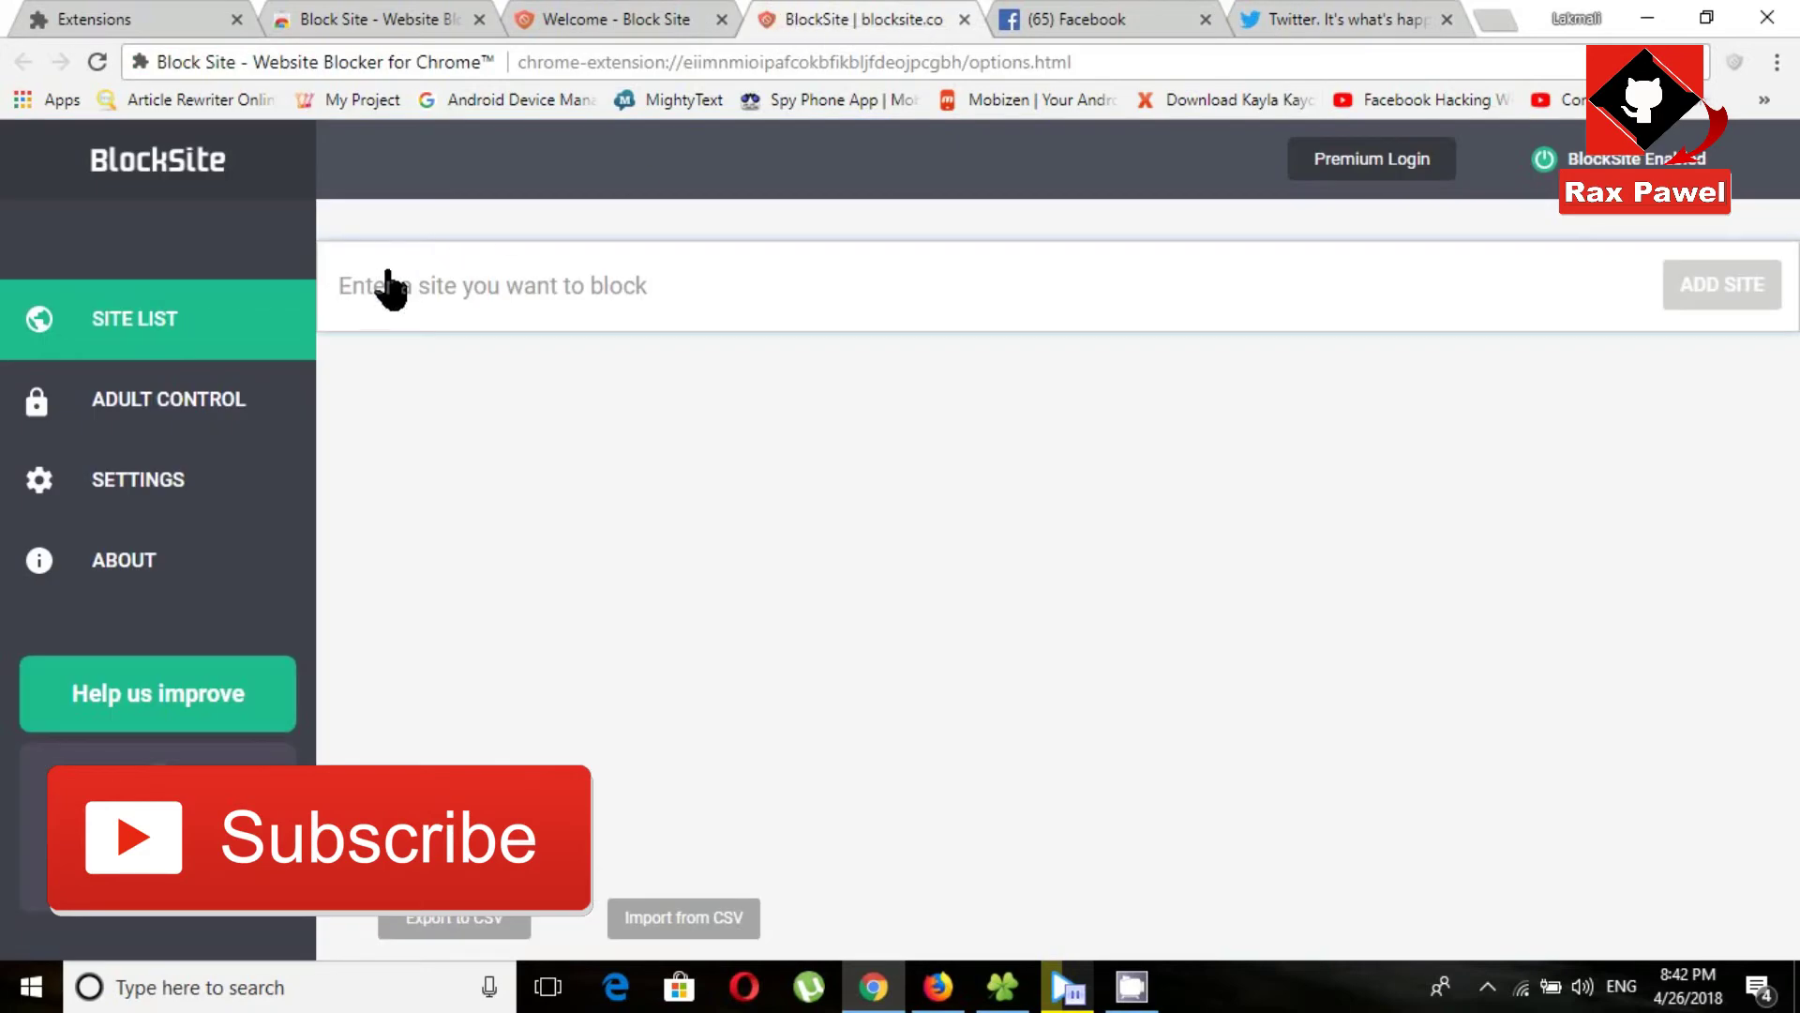
text(facebook.com)
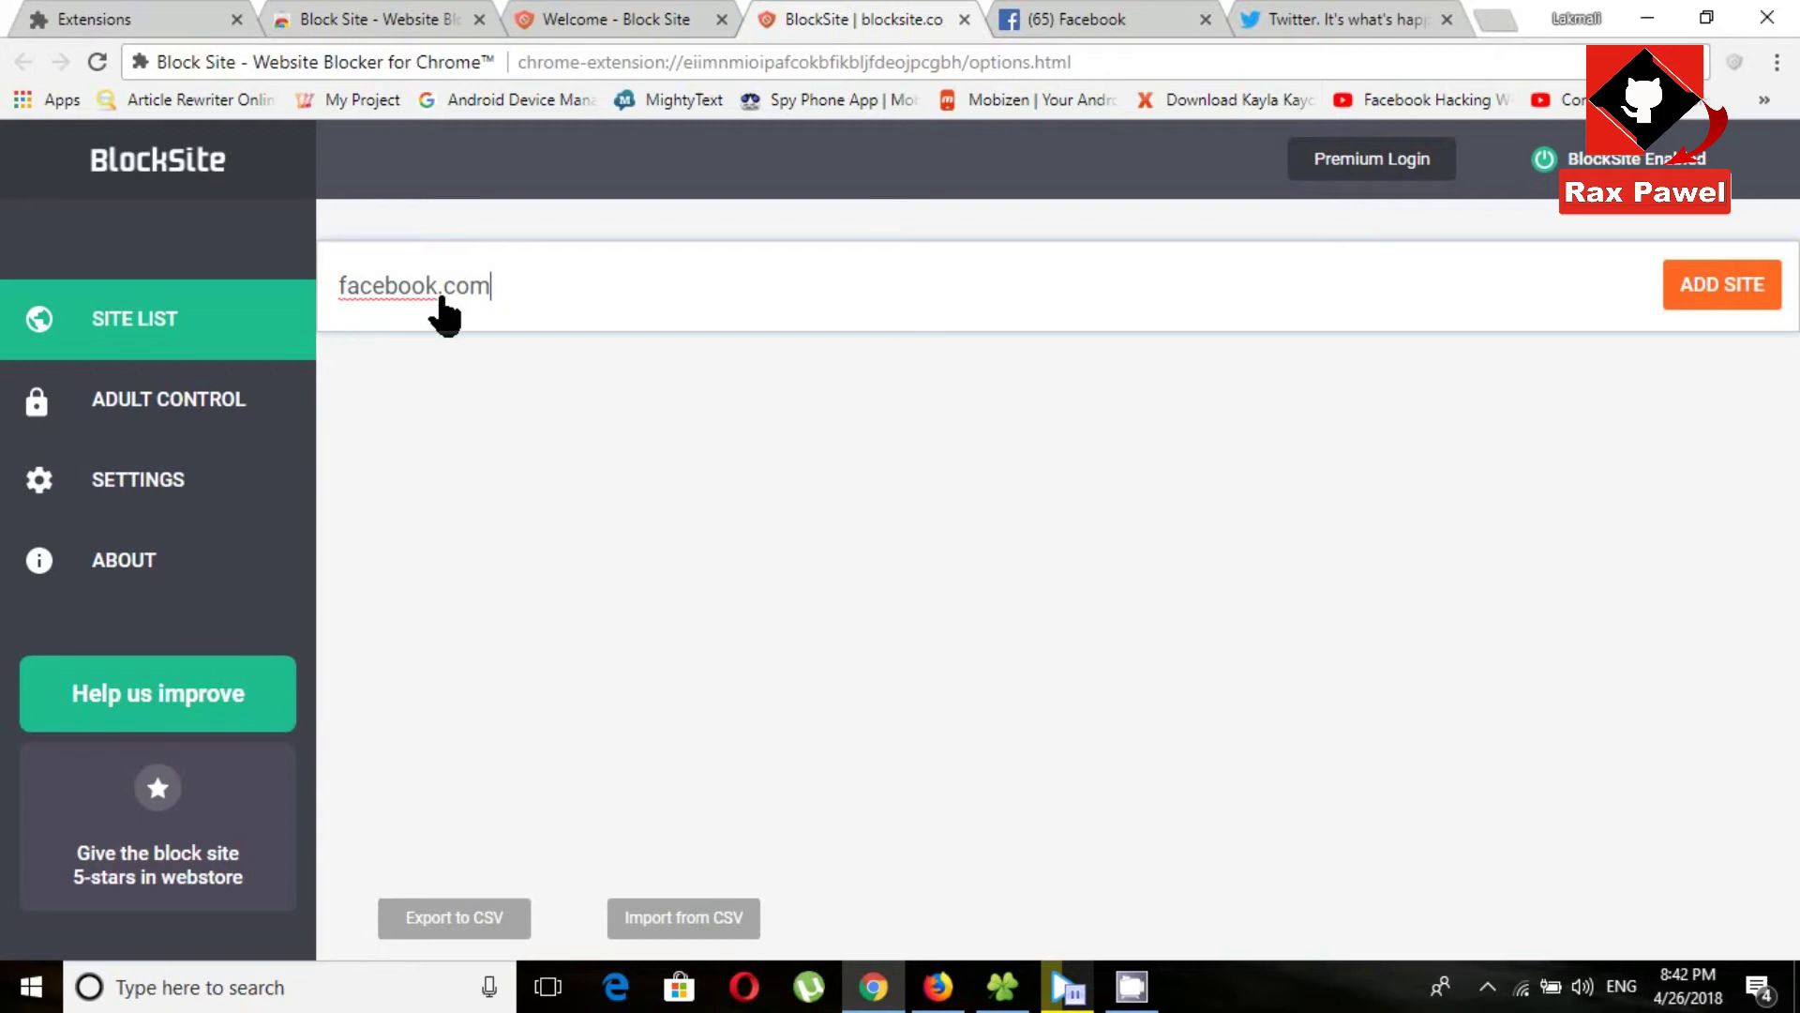
click(1723, 295)
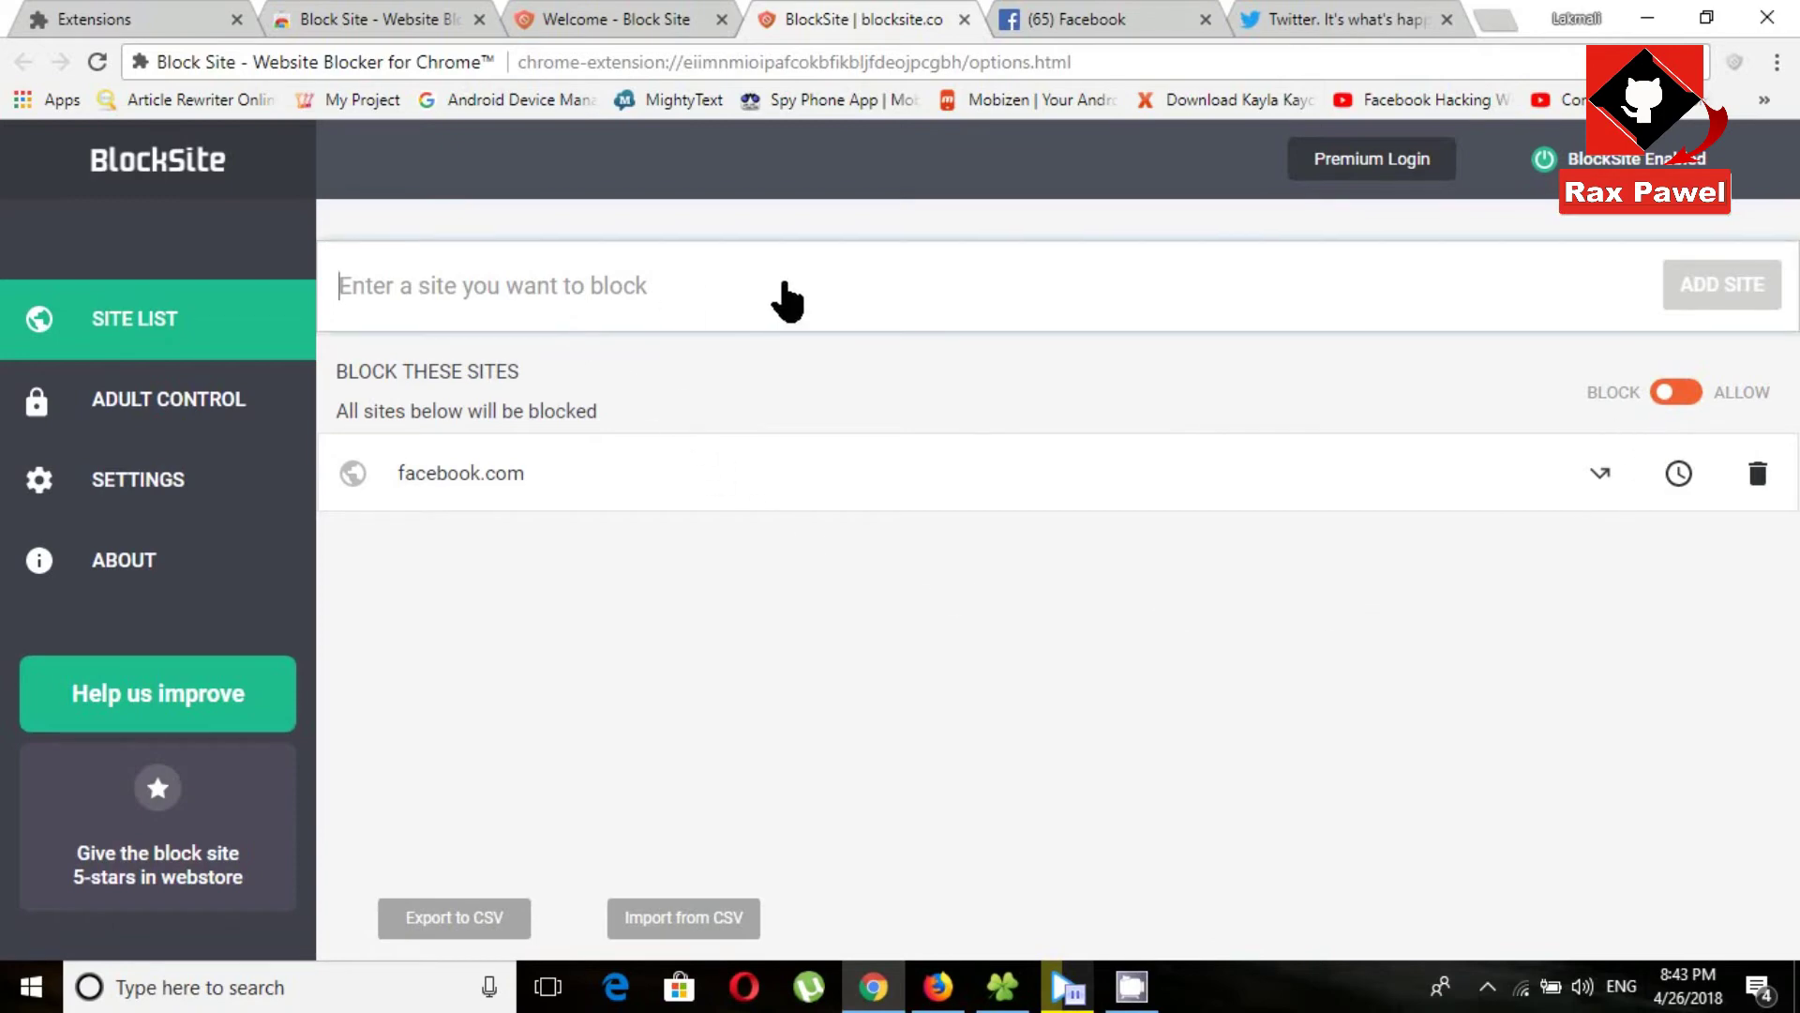
text(twitter.com)
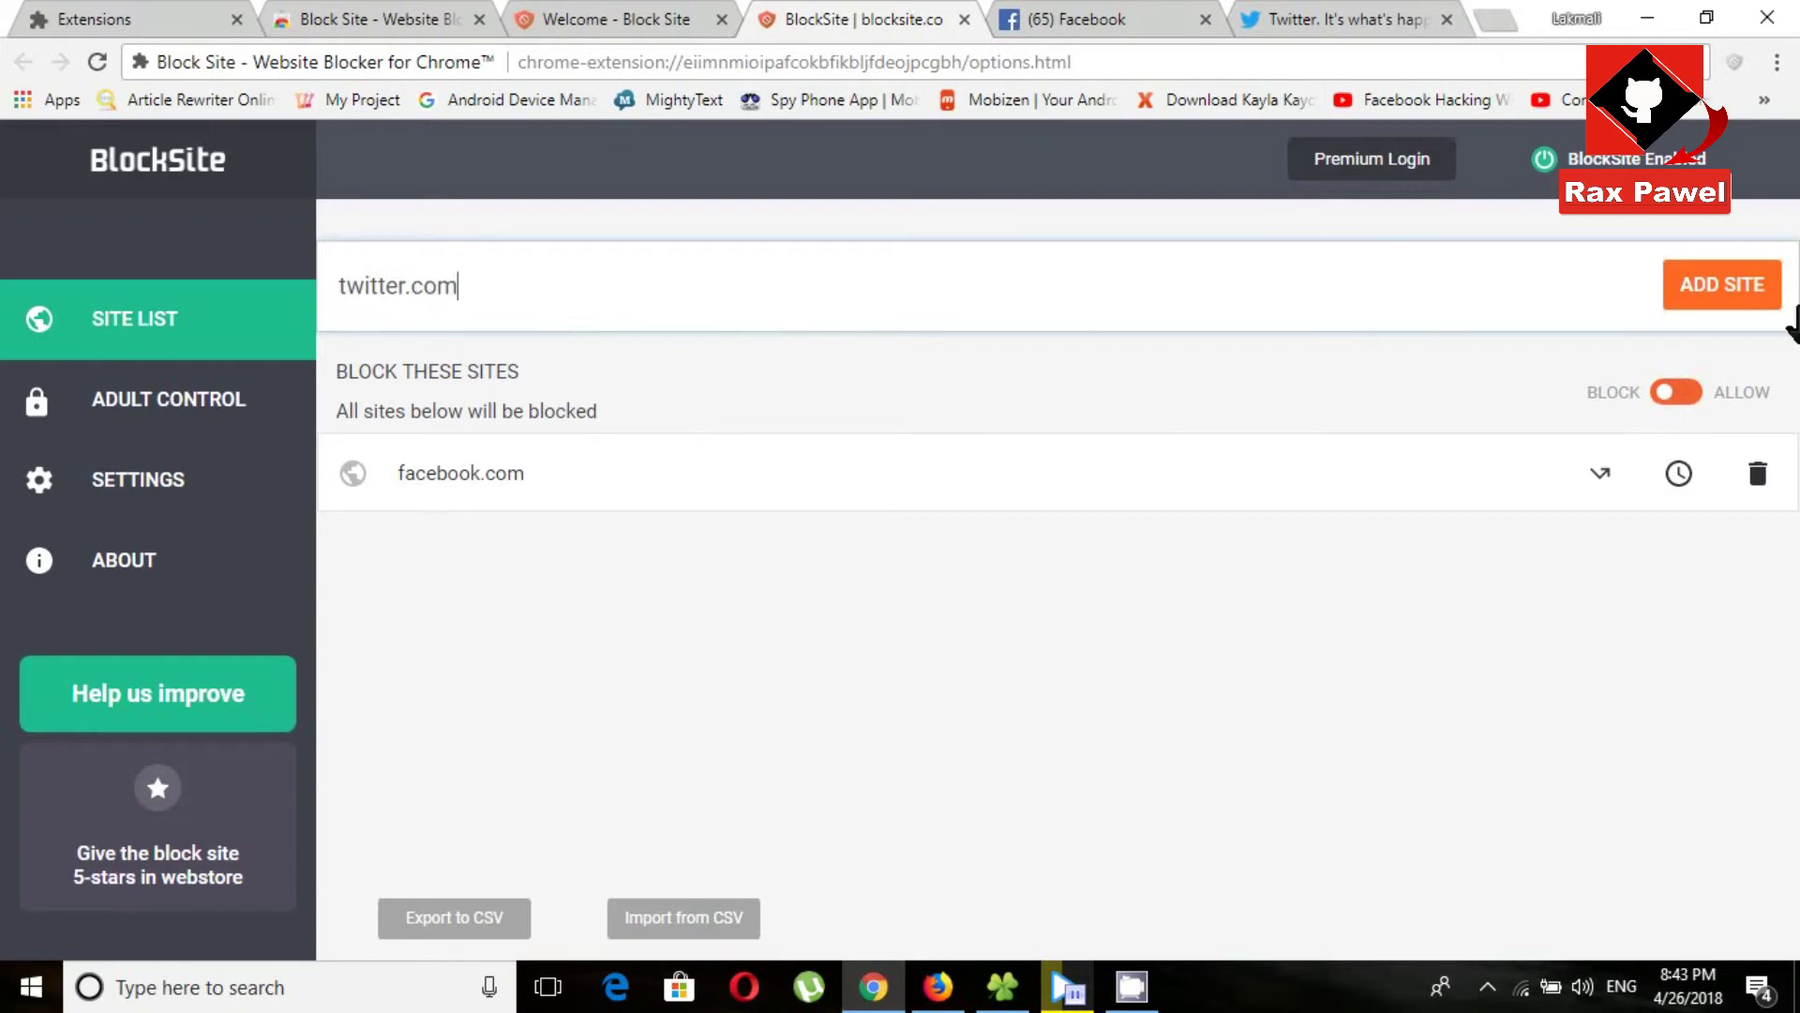
click(1712, 289)
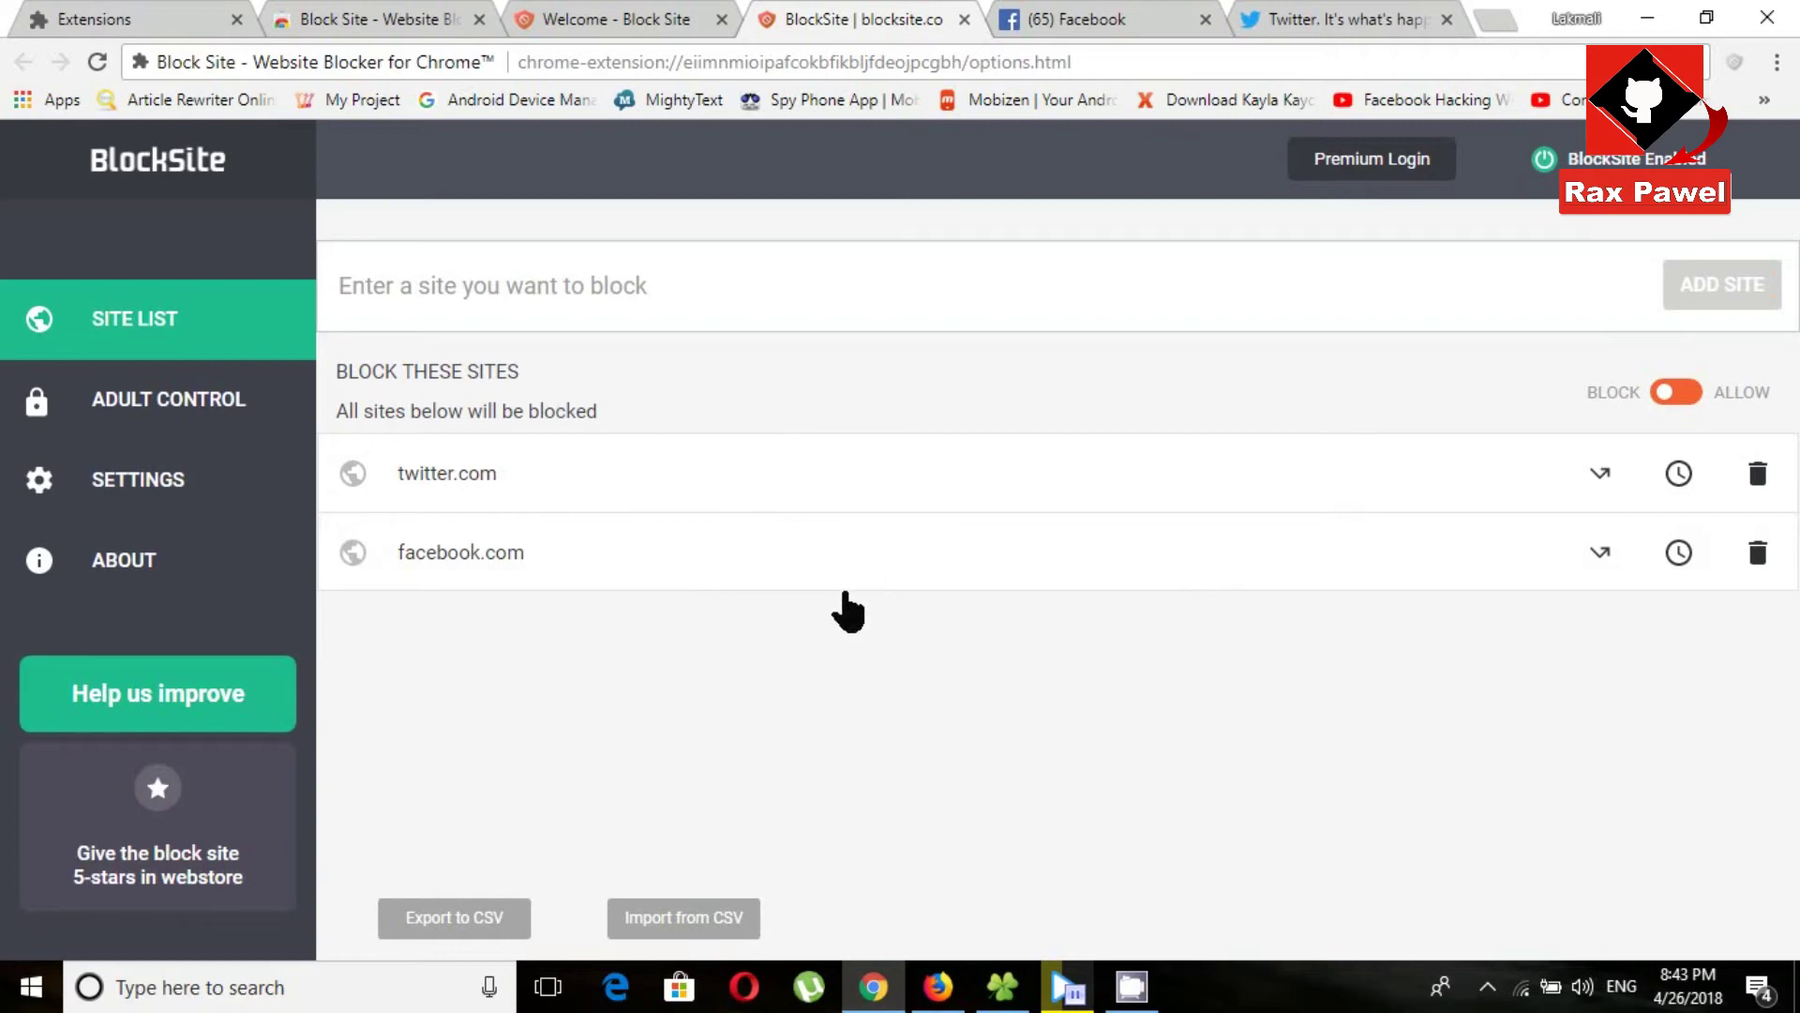
Check that the Facebook and Twitter tabs now show BlockSite's blocked page
click(1145, 18)
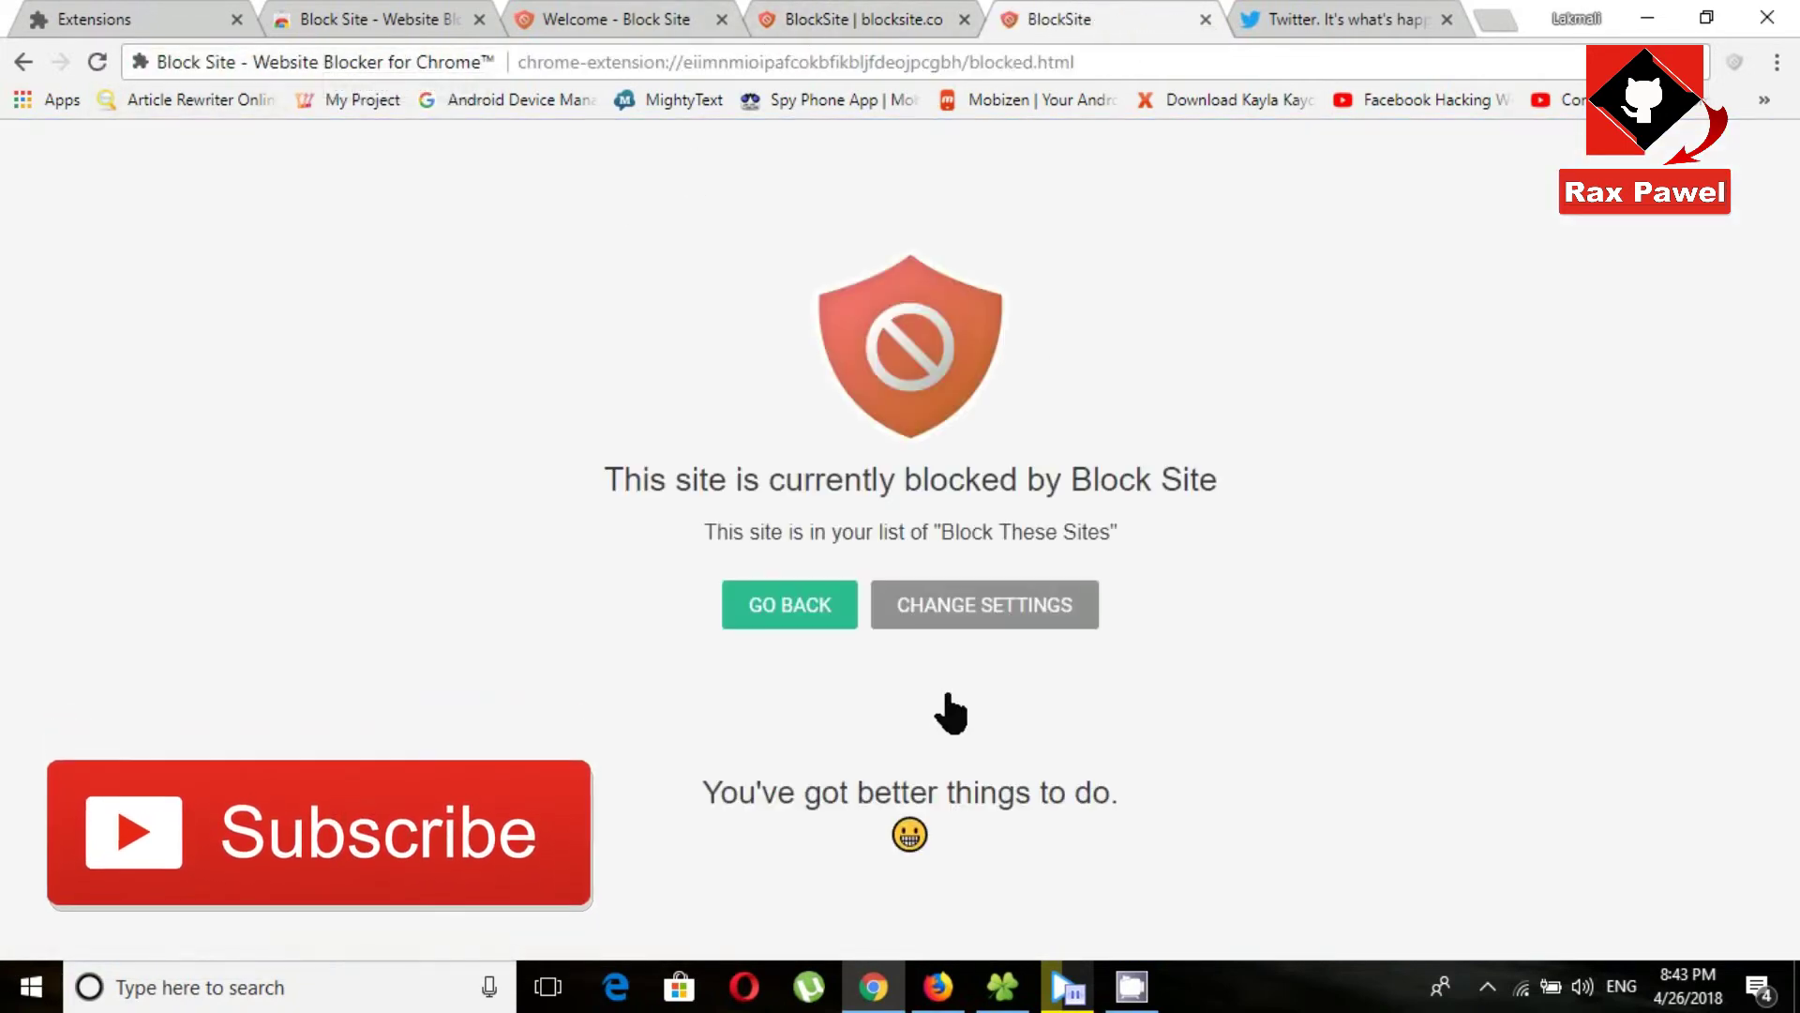
click(1321, 18)
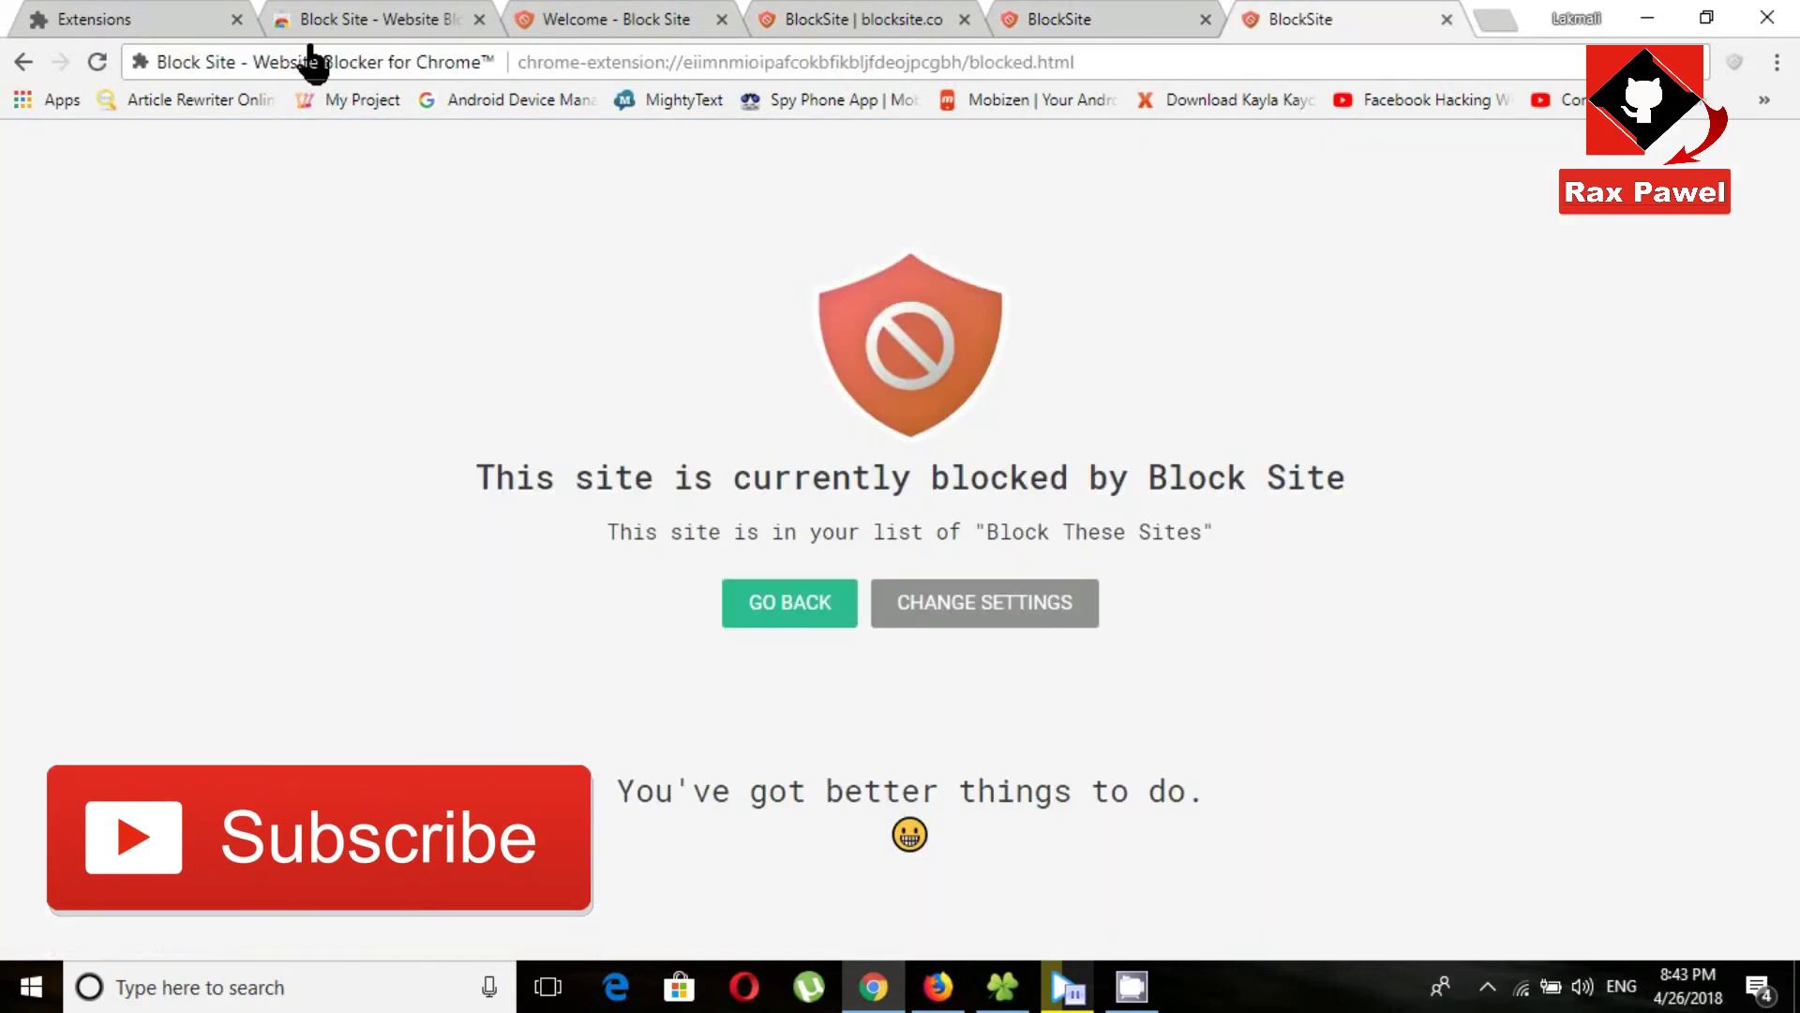
click(858, 19)
click(1055, 19)
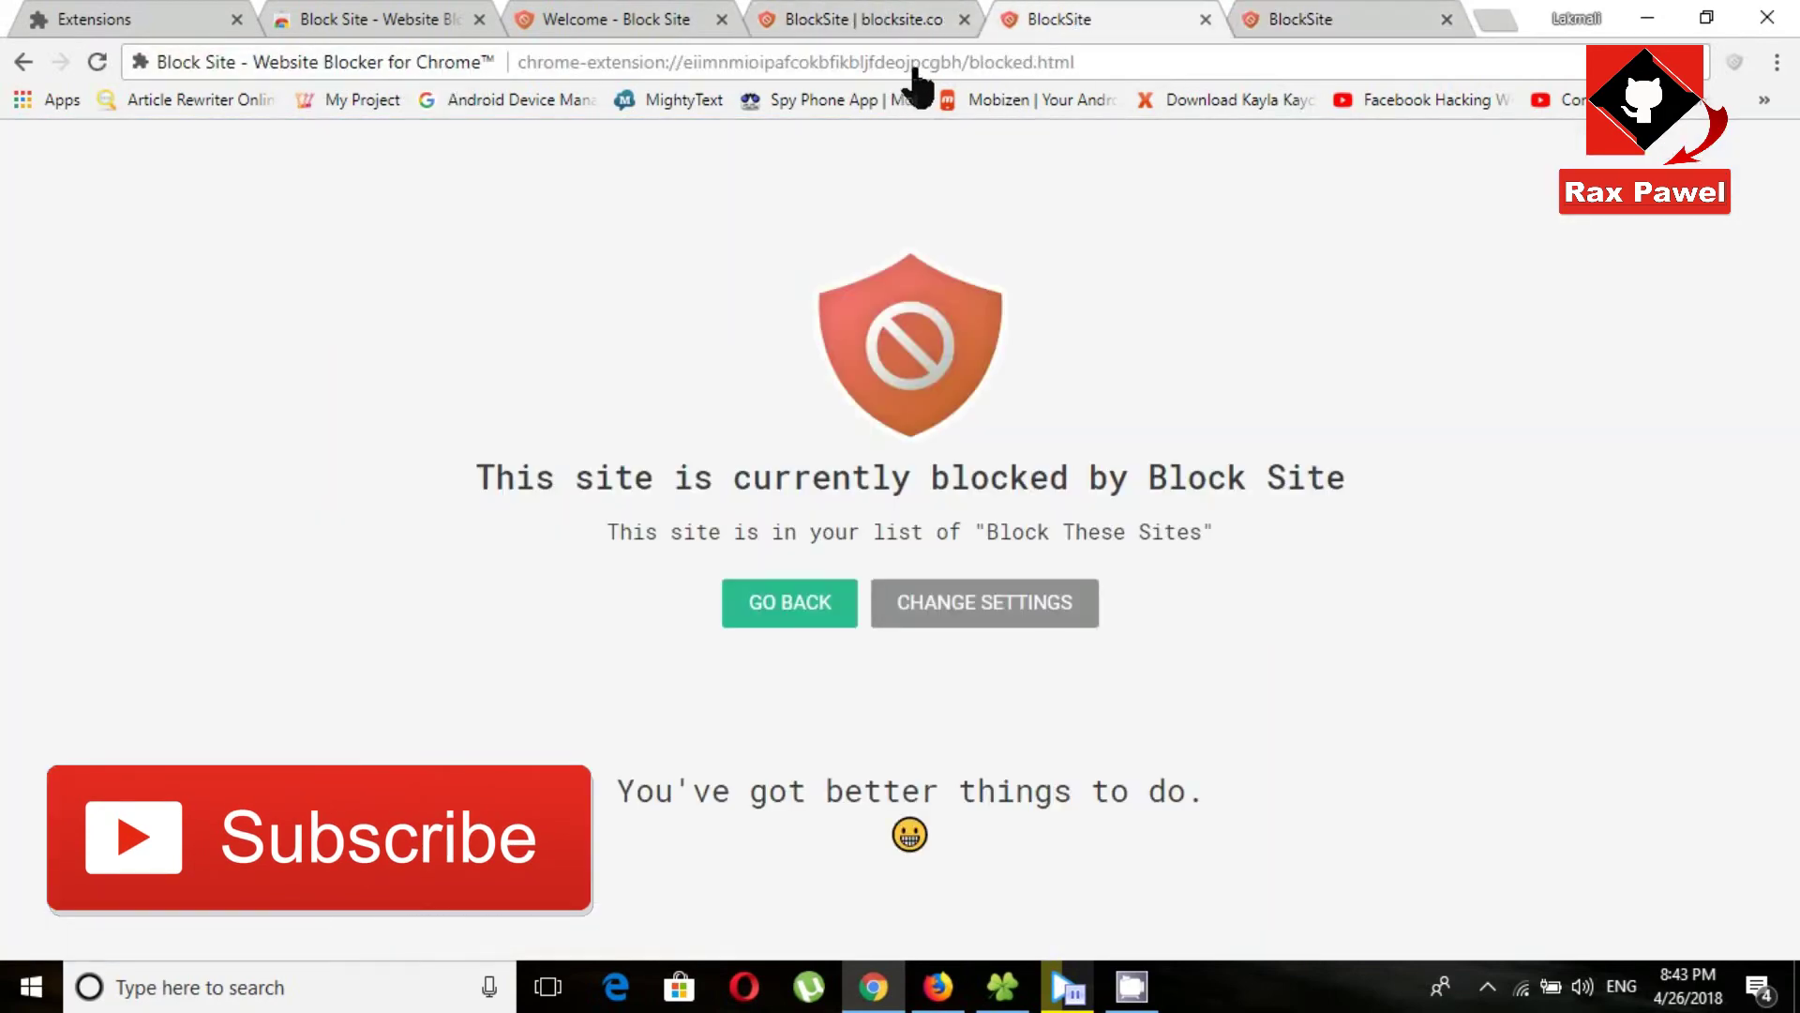
click(917, 63)
text(f)
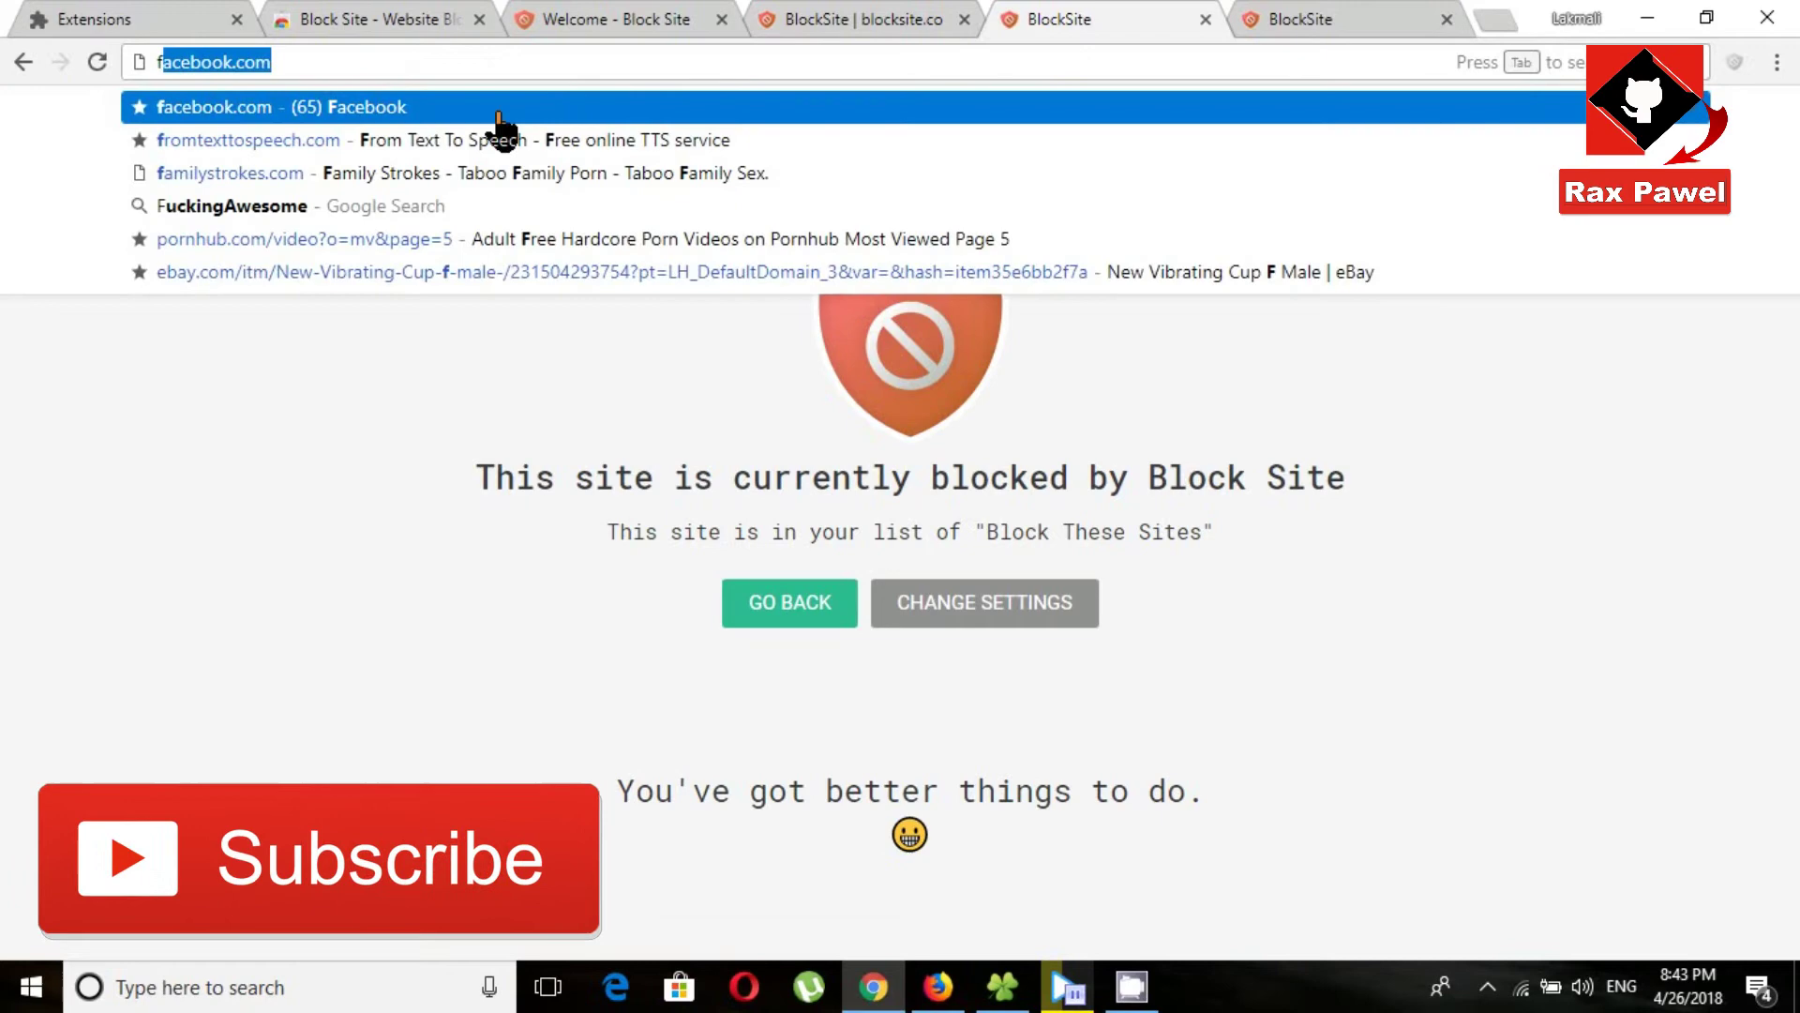
key(Escape)
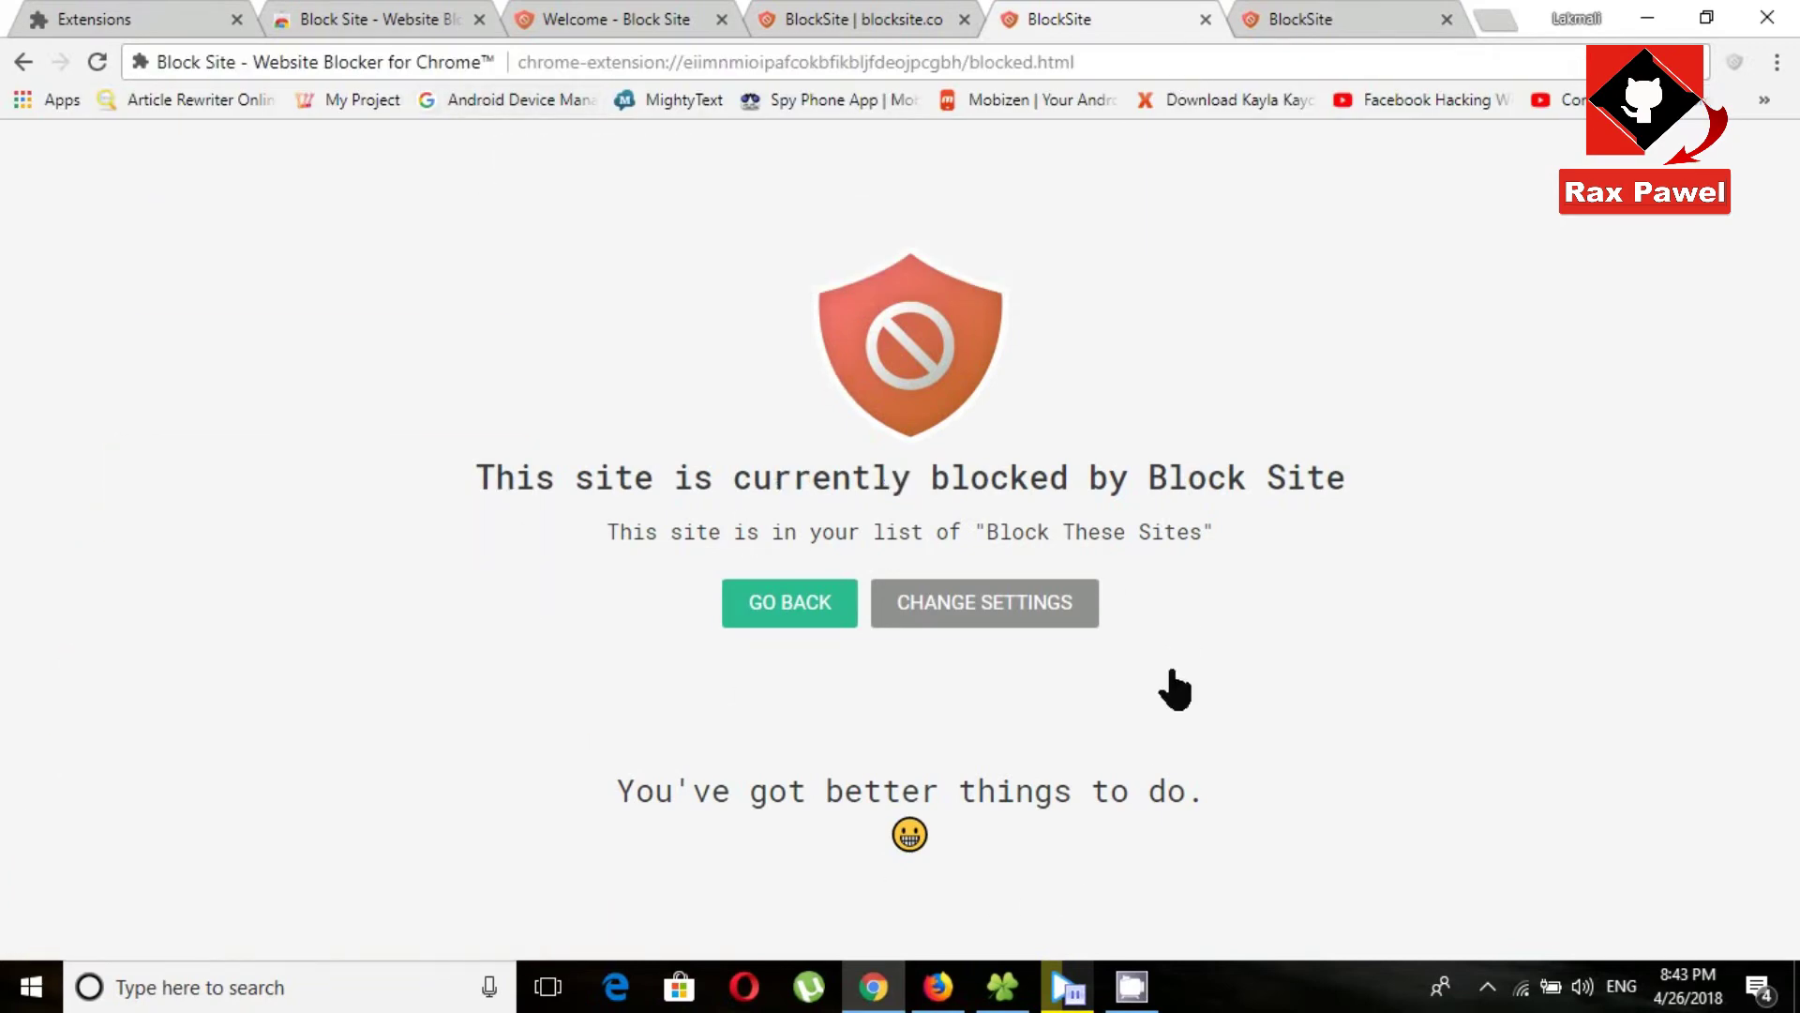
Close the extra blocked tab and revisit twitter.com to see it blocked again
click(1205, 18)
click(949, 73)
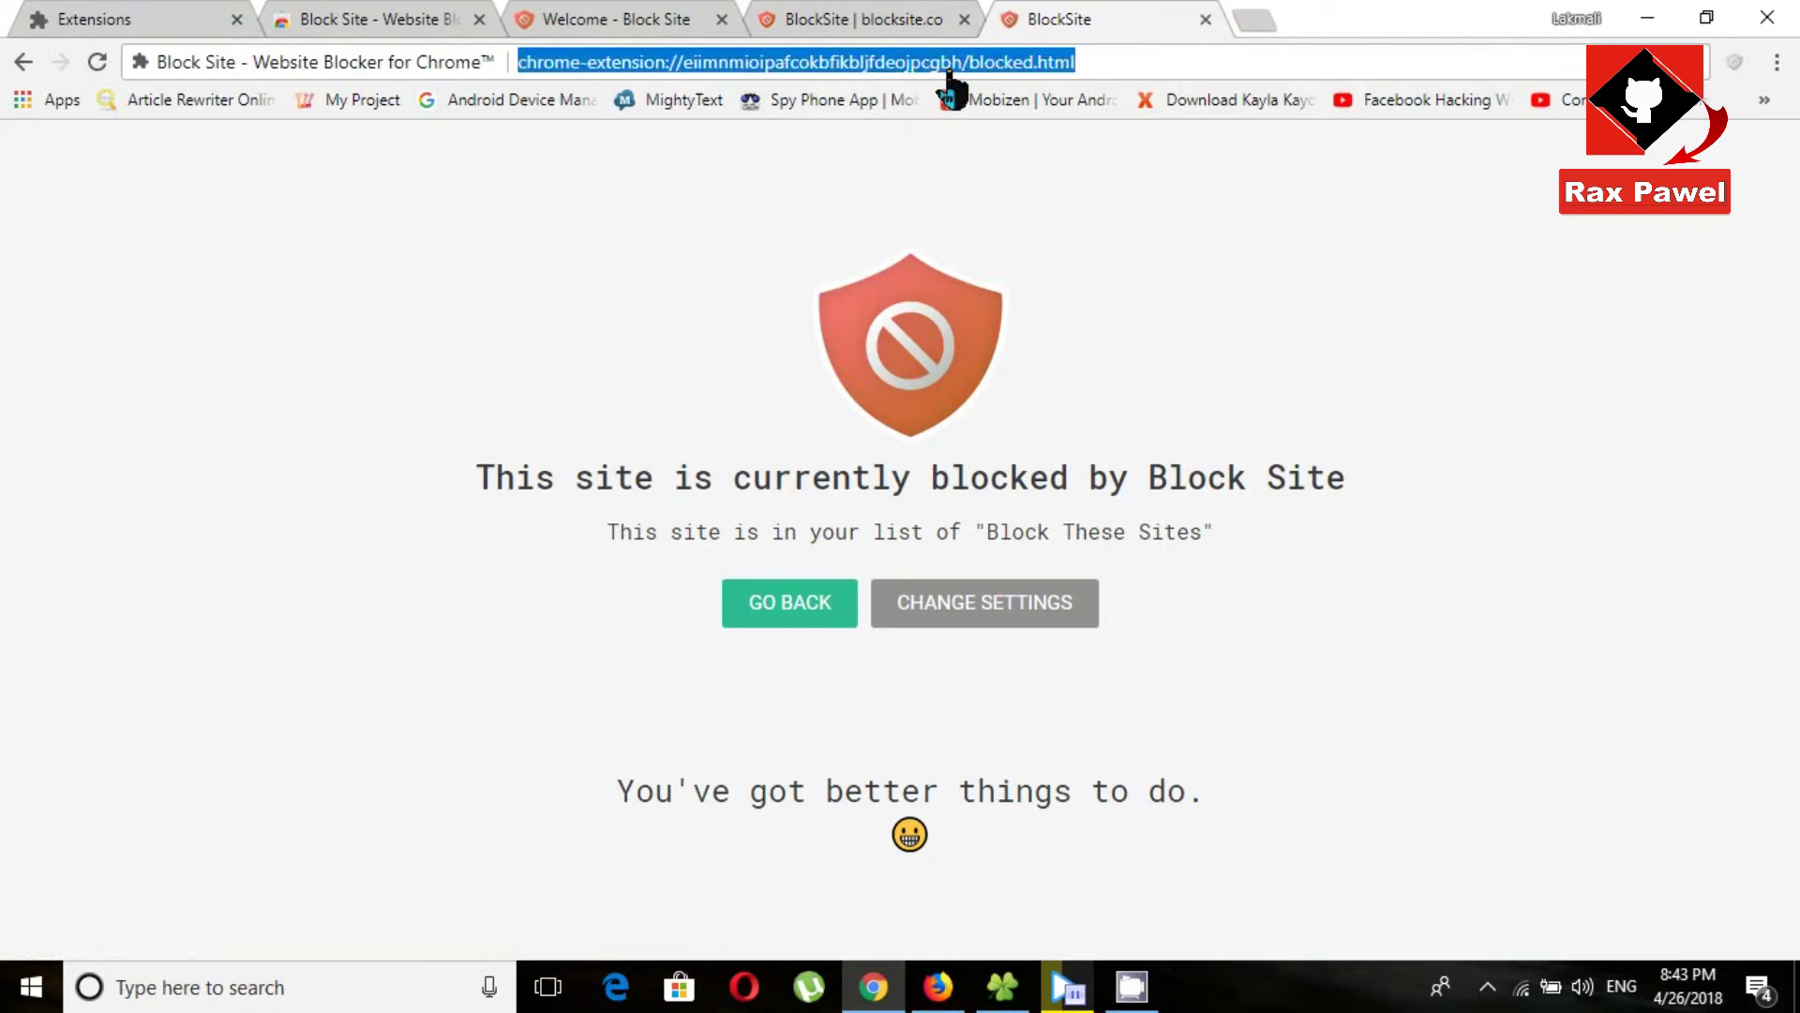
text(twitter.com)
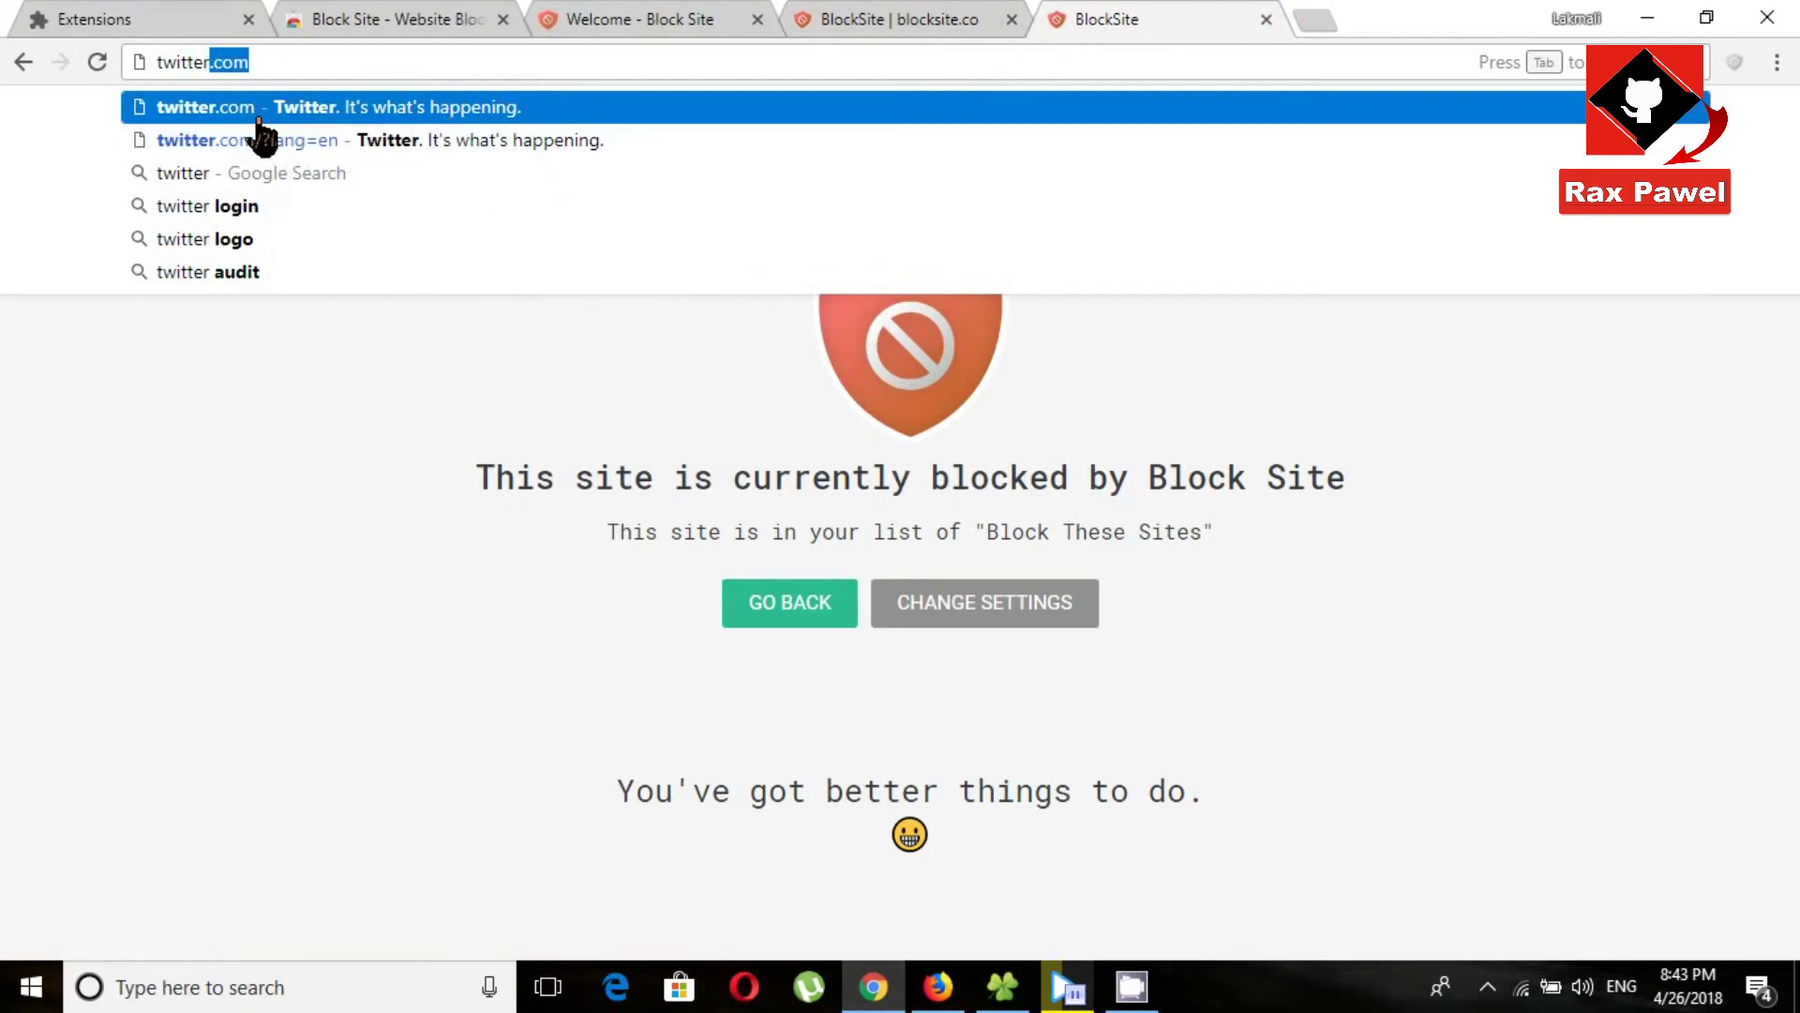
key(Return)
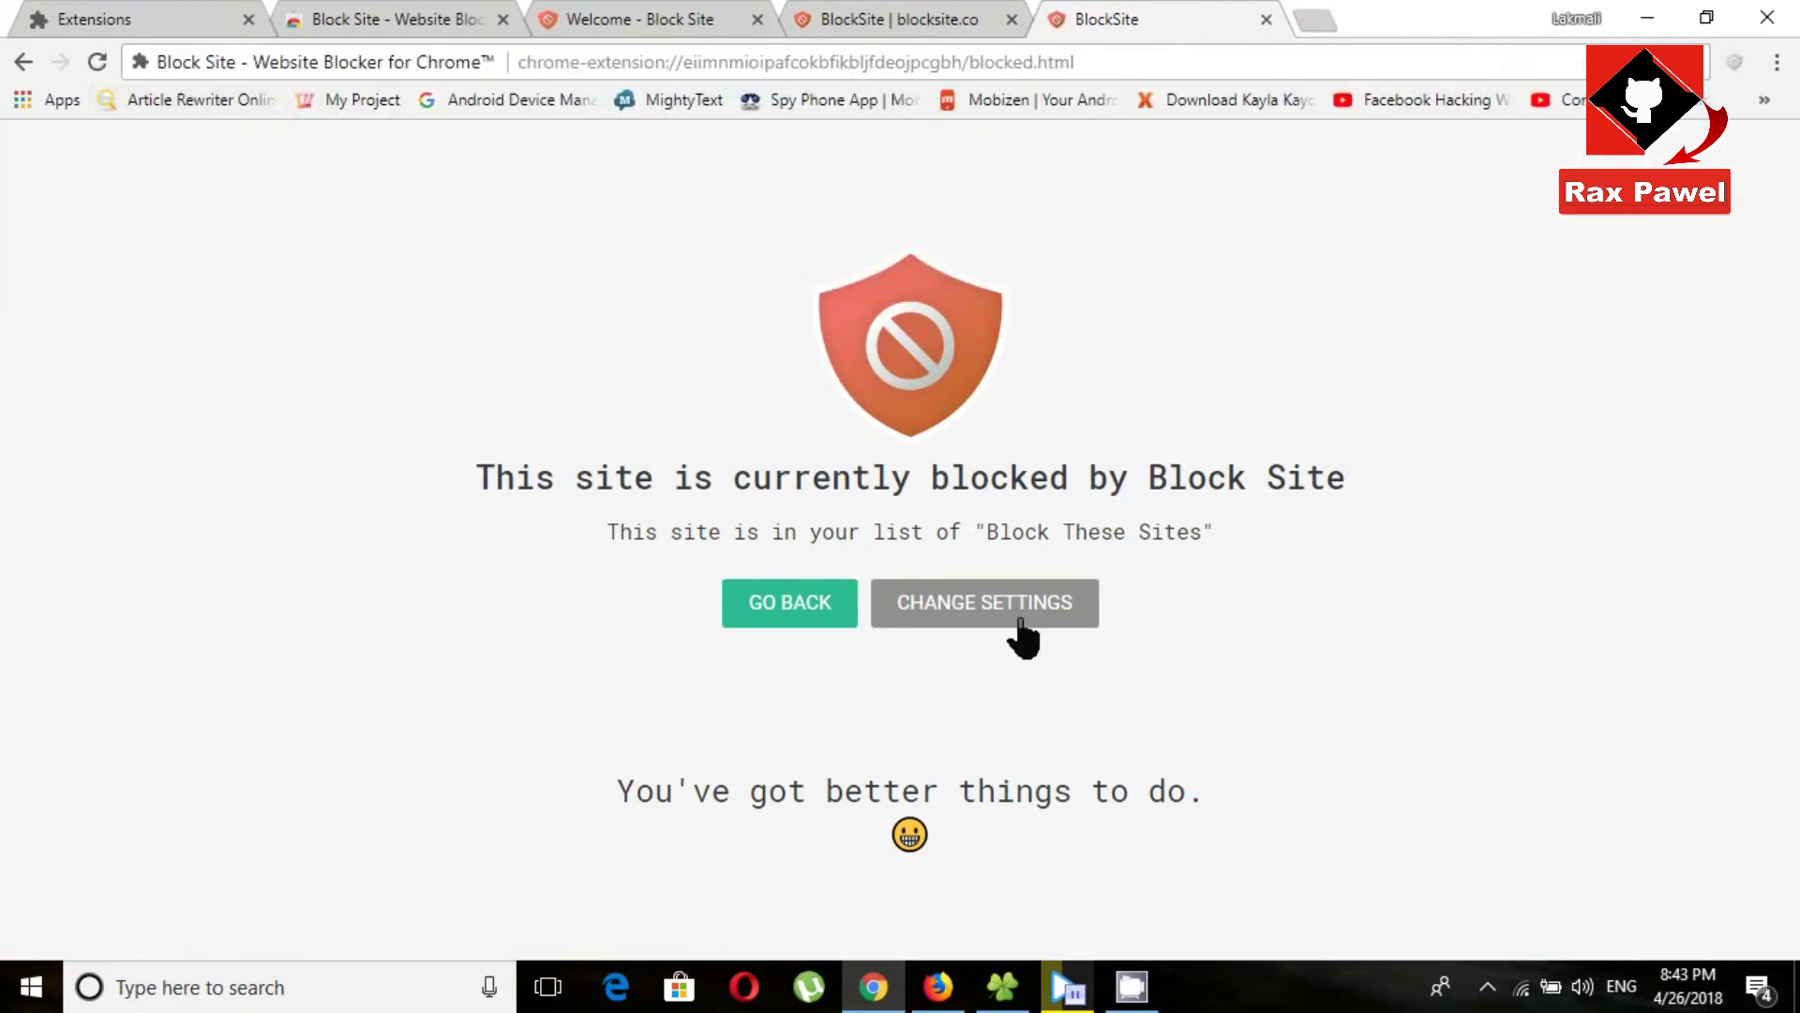
Close the blocked tab and delete twitter.com and facebook.com from the Site List
click(1266, 20)
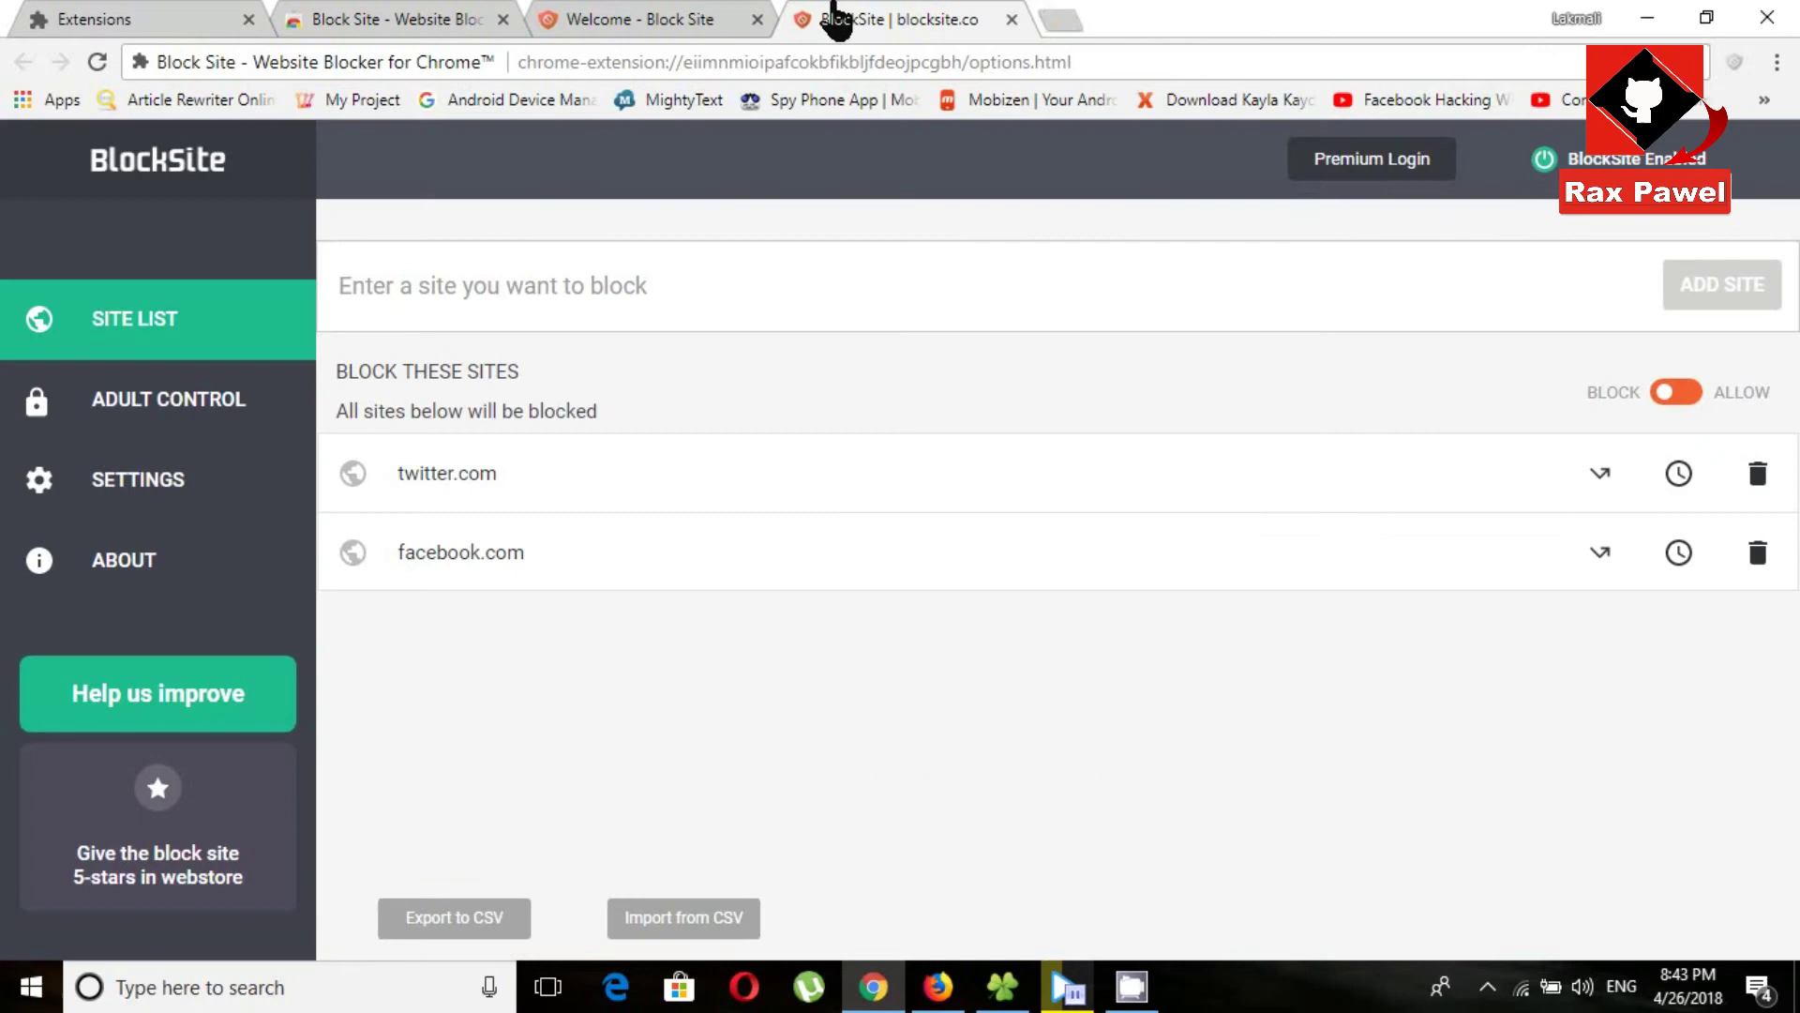
click(1760, 476)
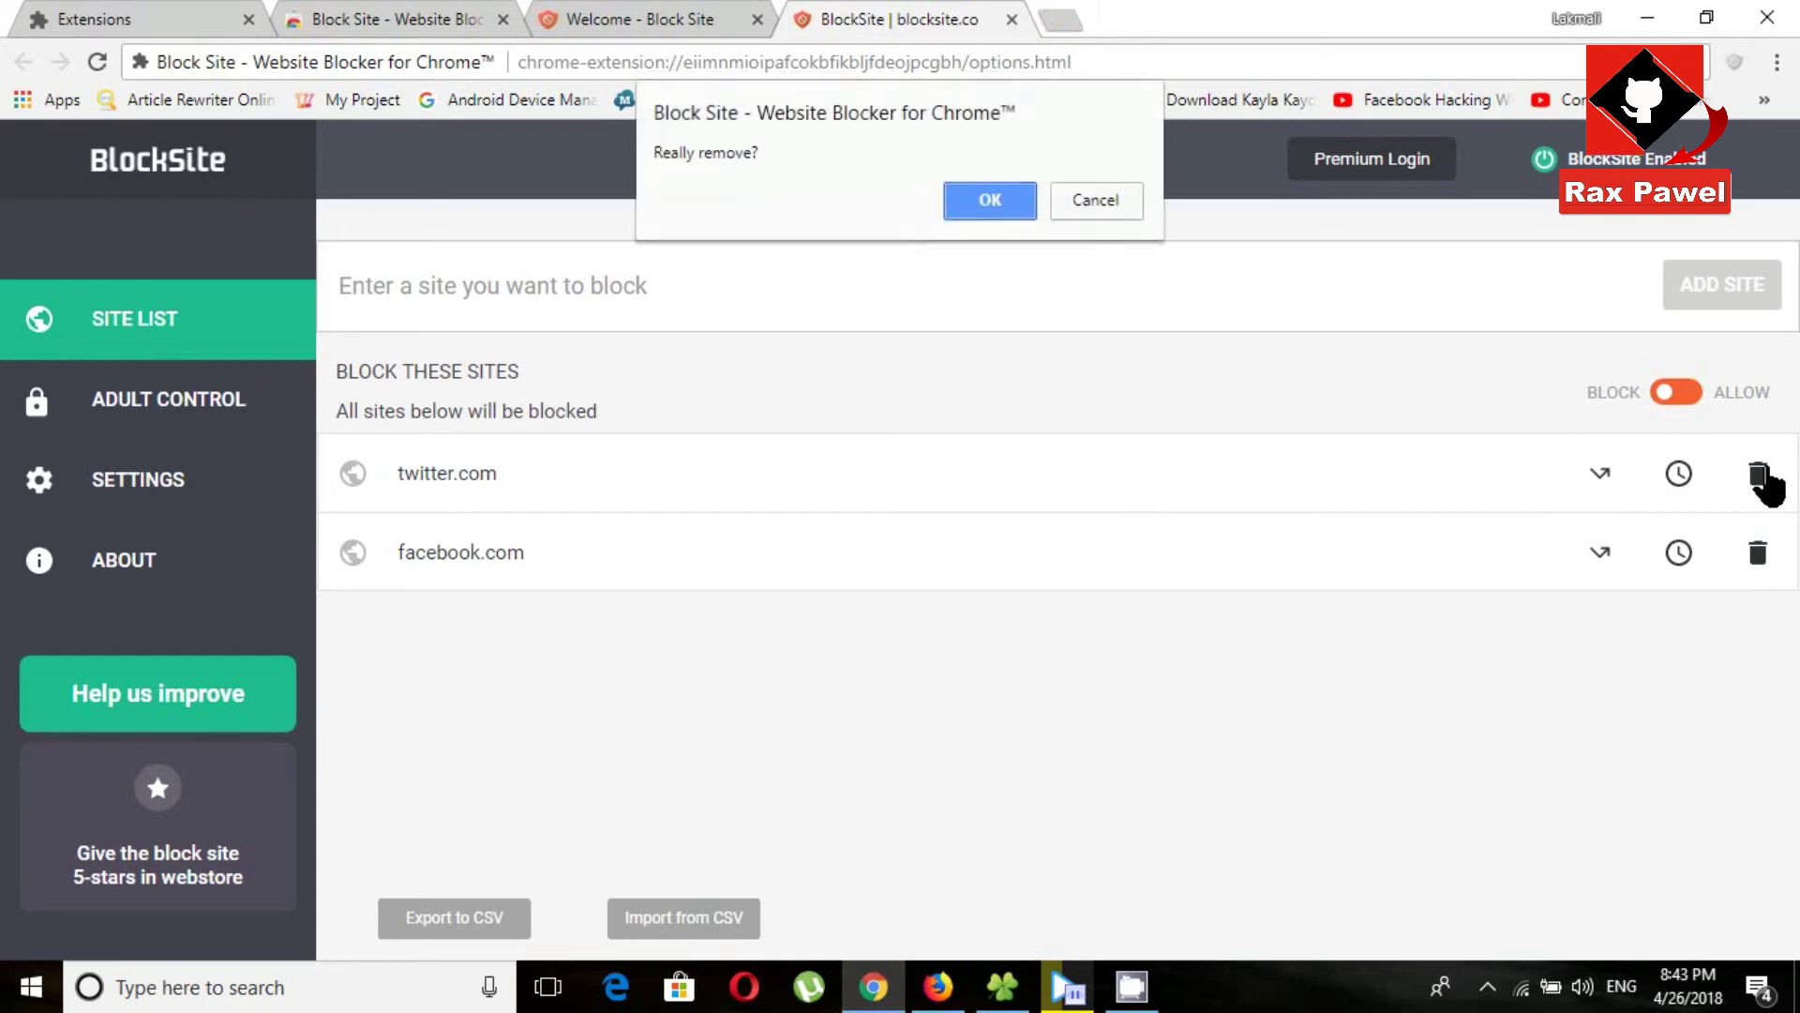
click(983, 205)
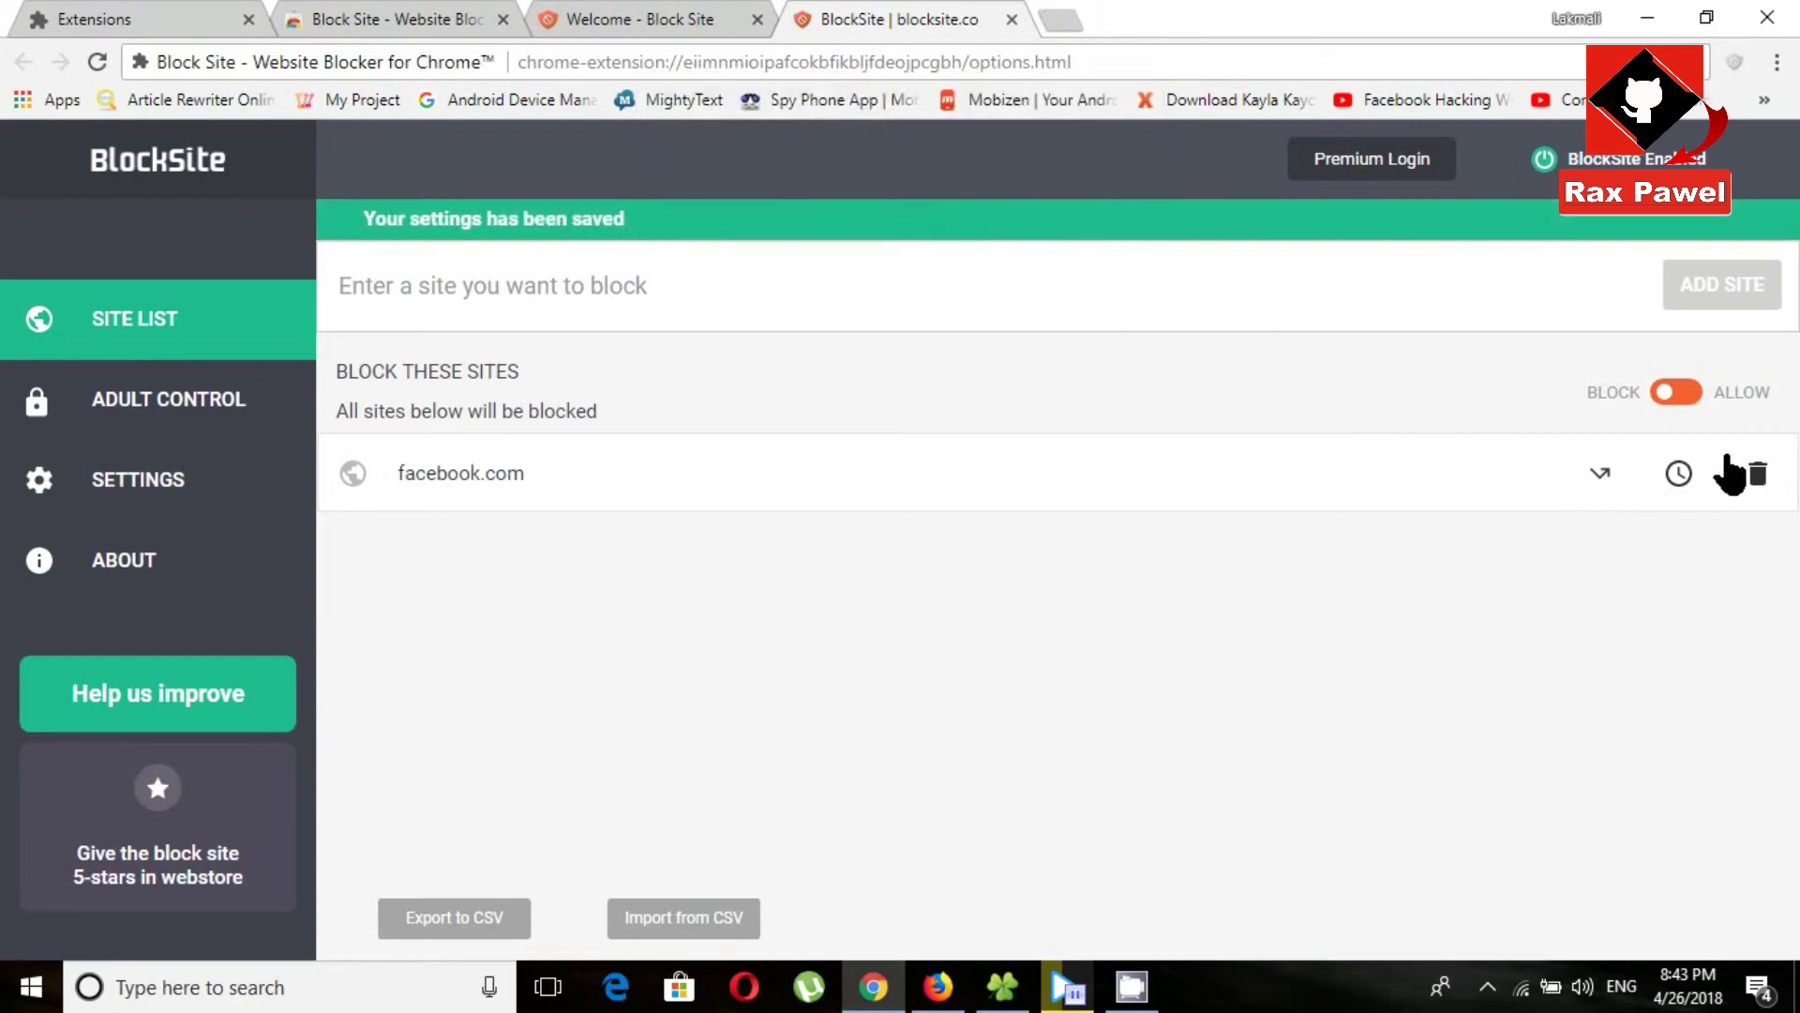
click(1760, 476)
click(989, 208)
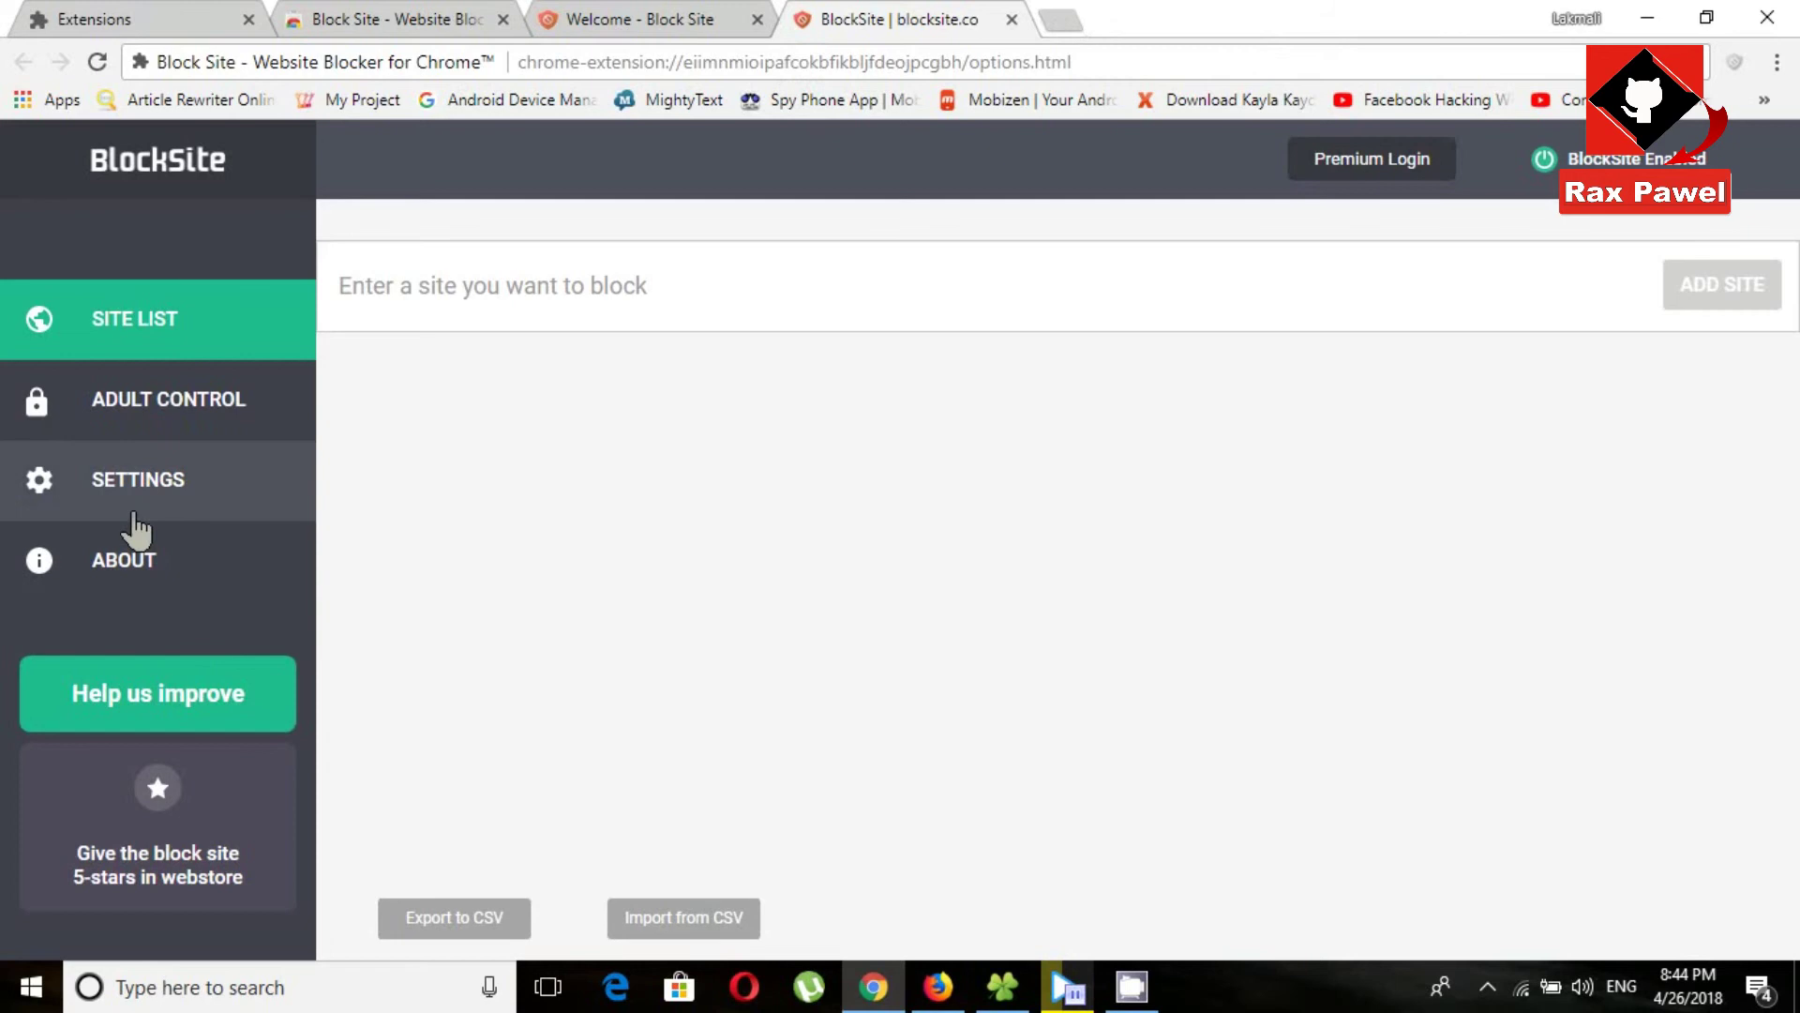
In Adult Control, switch on Adult related blocking and Block URL's by specific words
click(204, 426)
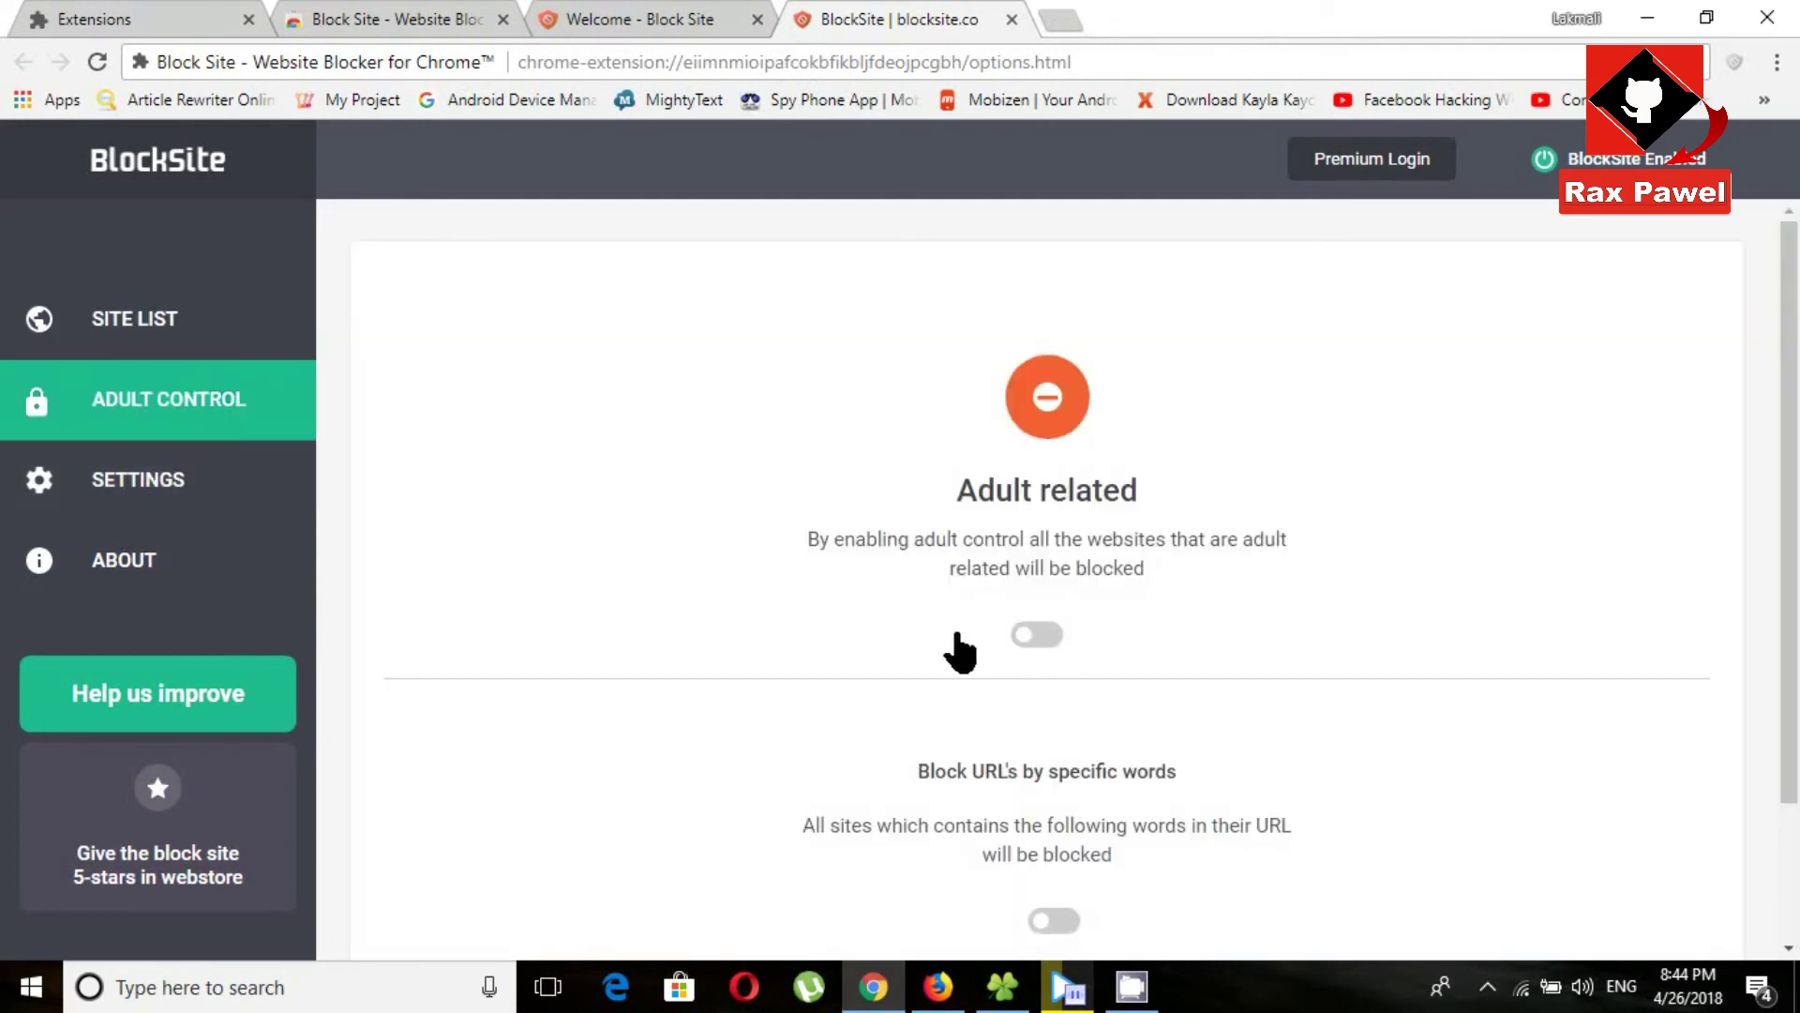
scroll(1018, 647, down, 2)
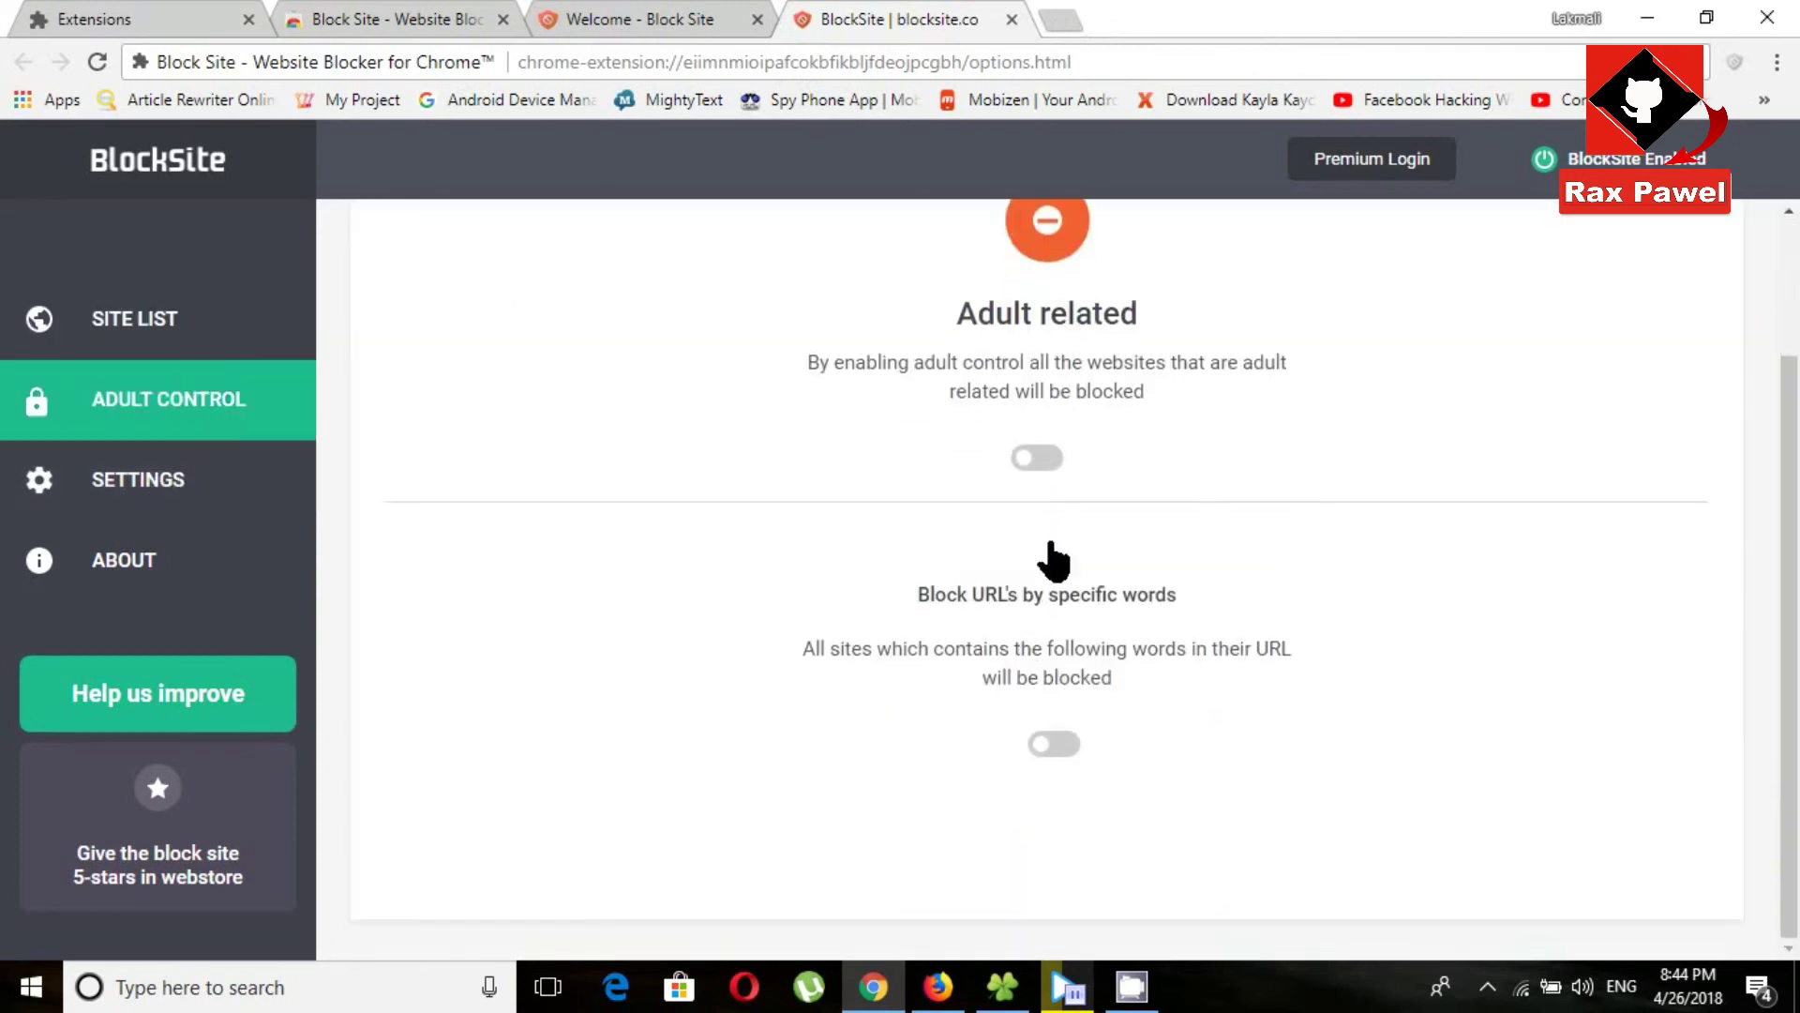
click(1050, 461)
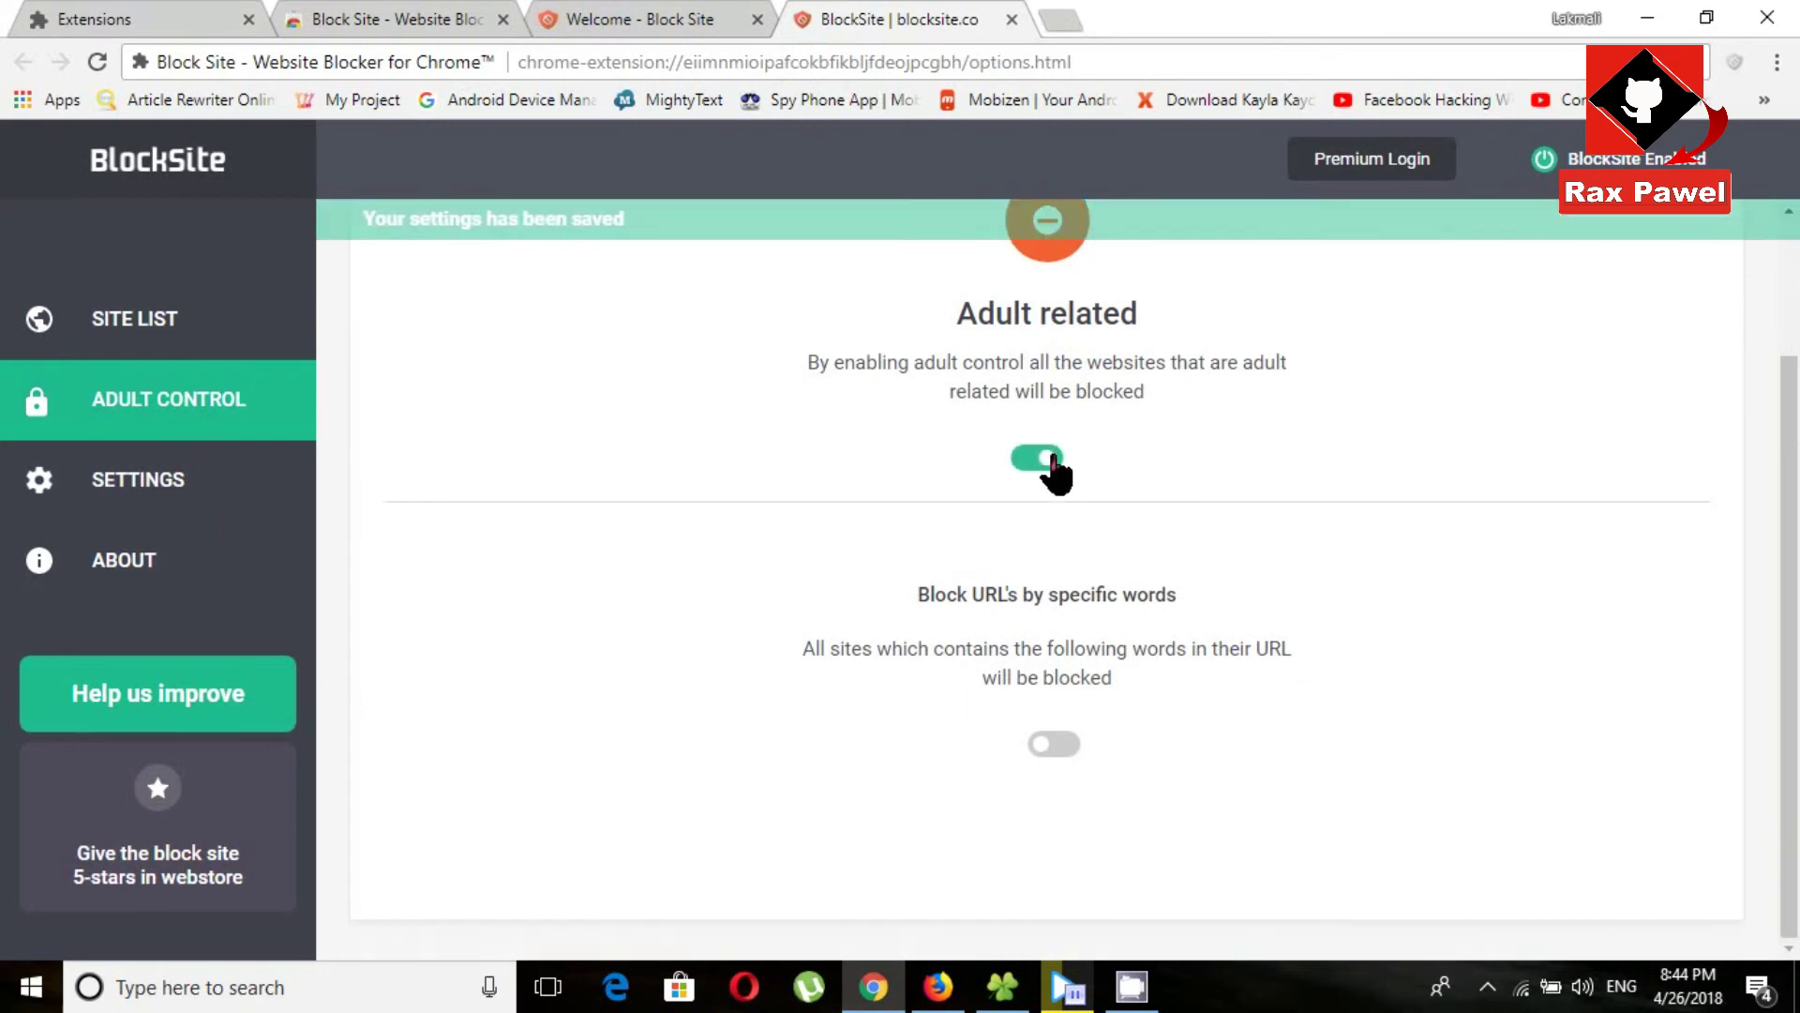
click(1054, 744)
Add the word 'sex' to the blocked words list
scroll(952, 757, down, 2)
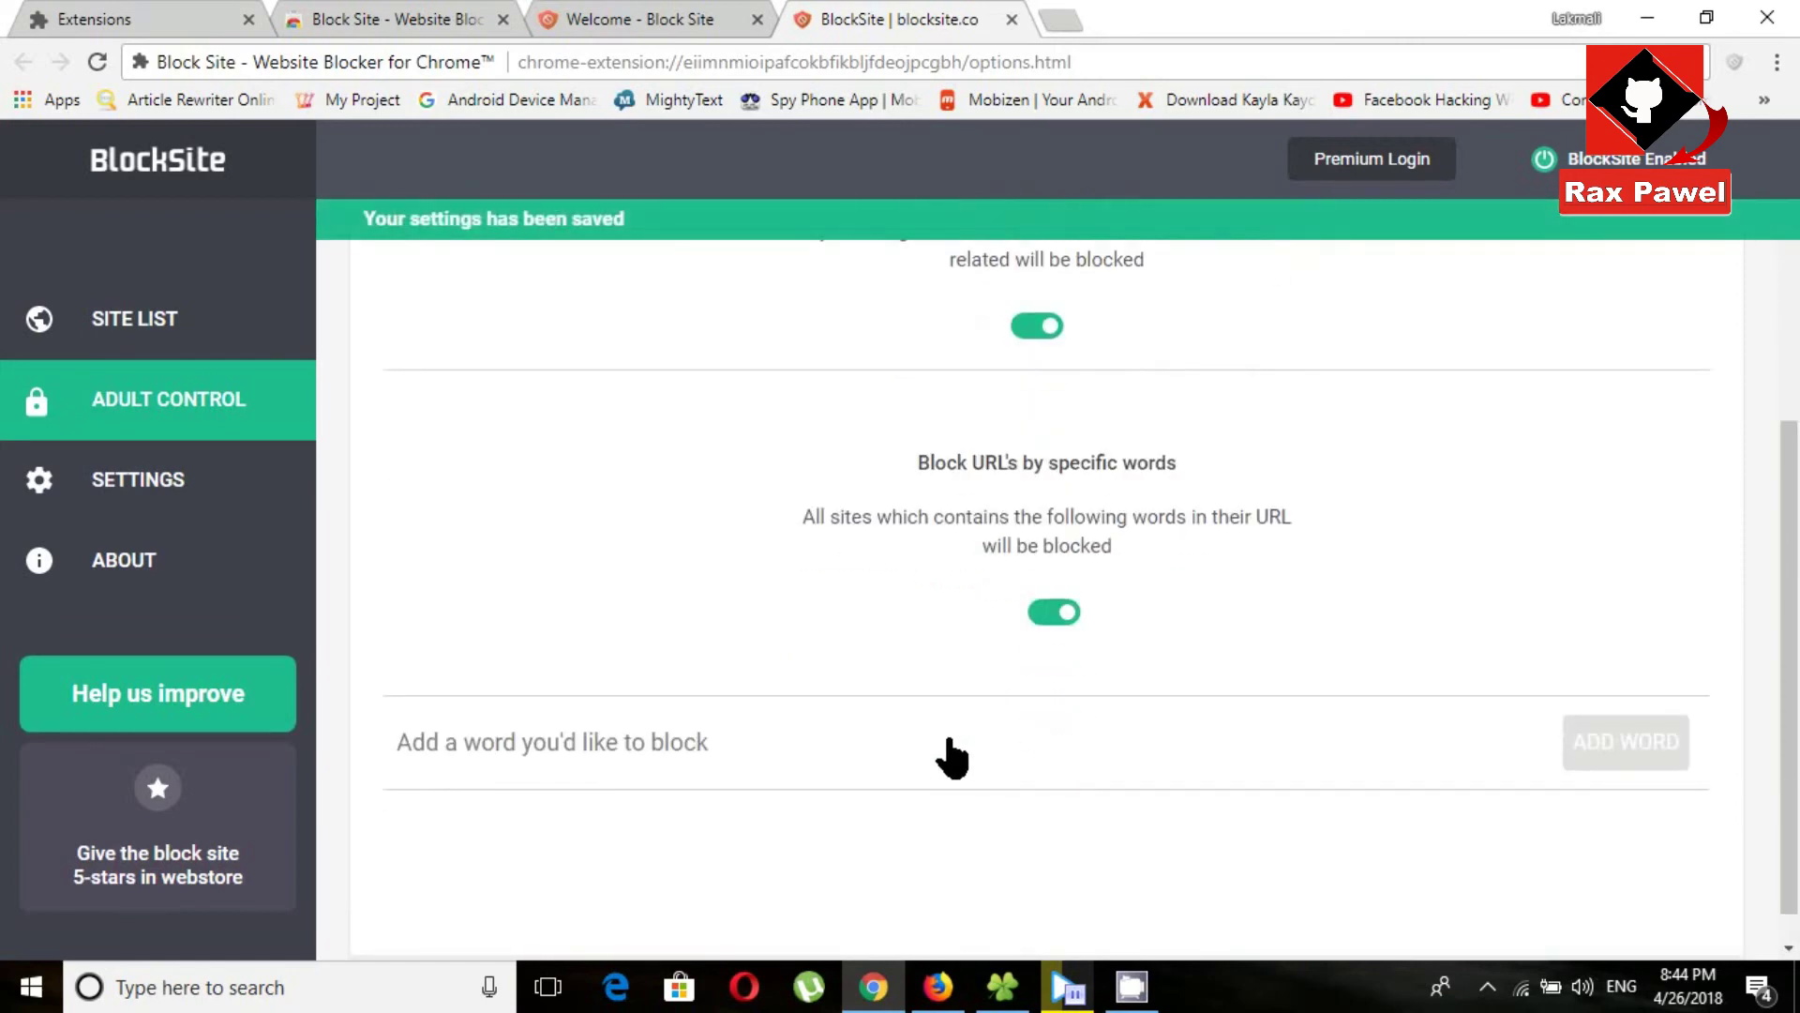
click(835, 727)
text(sex)
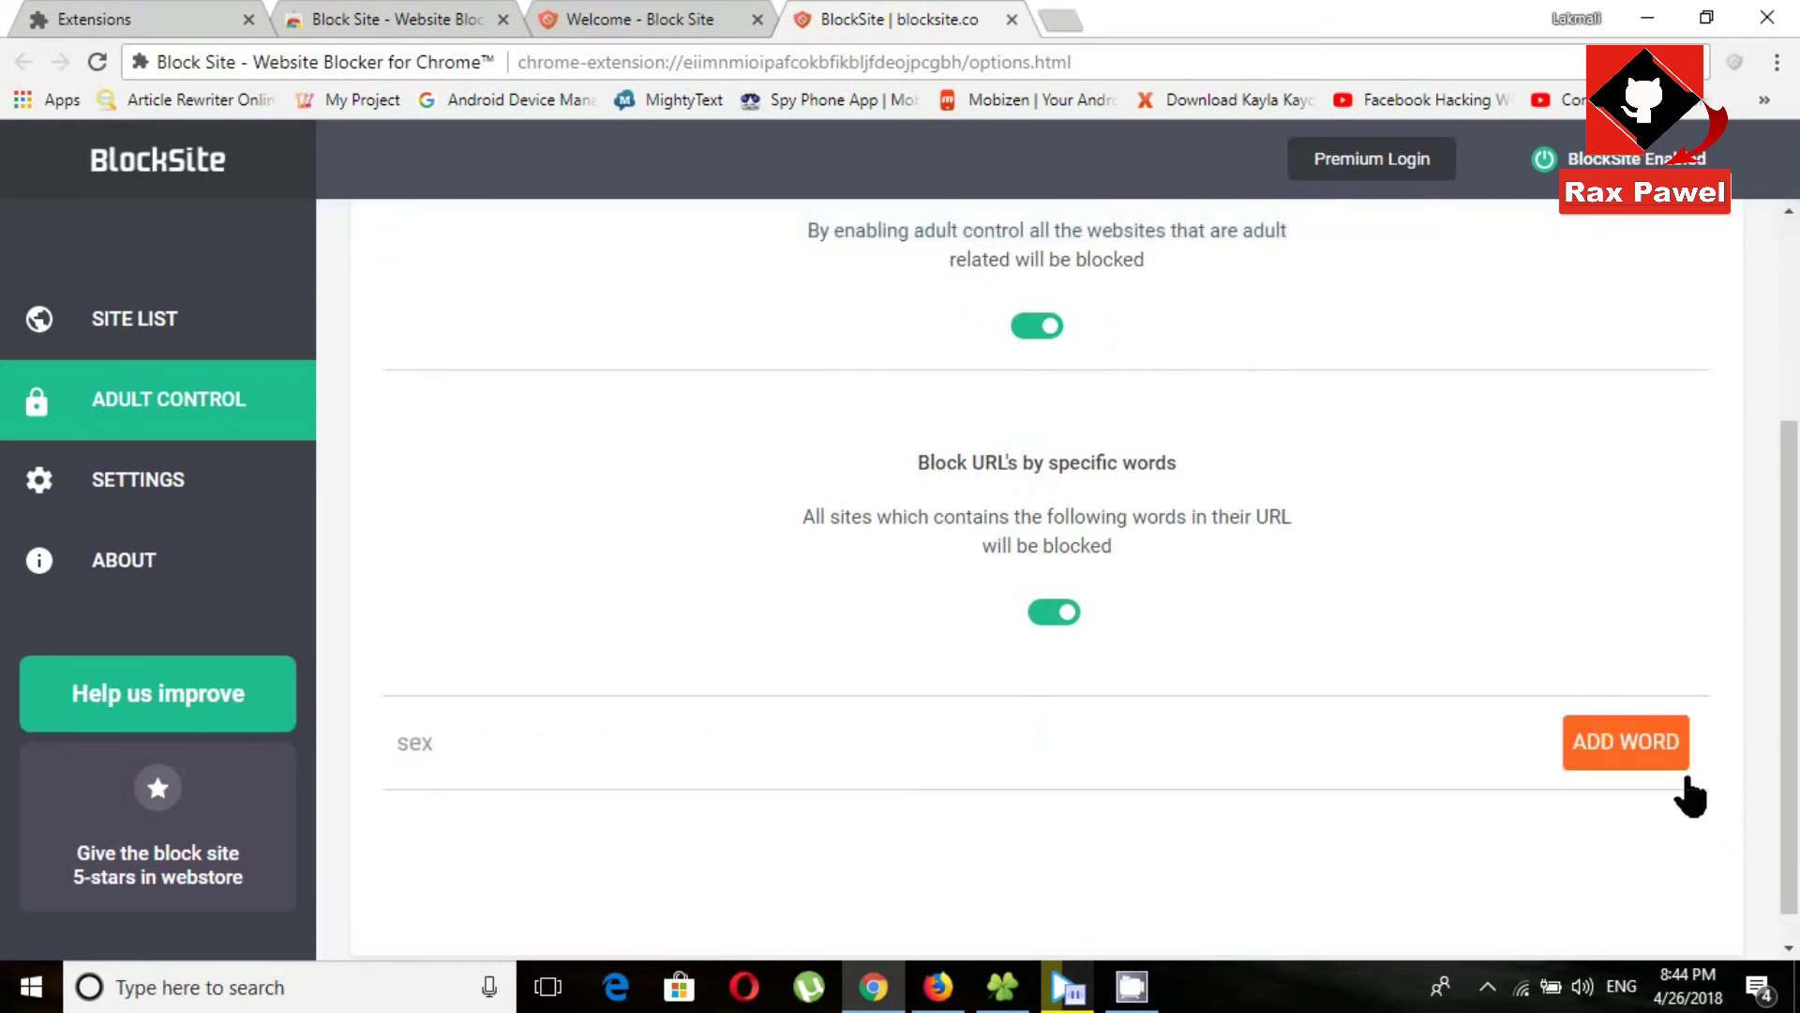
click(1652, 750)
scroll(895, 793, down, 1)
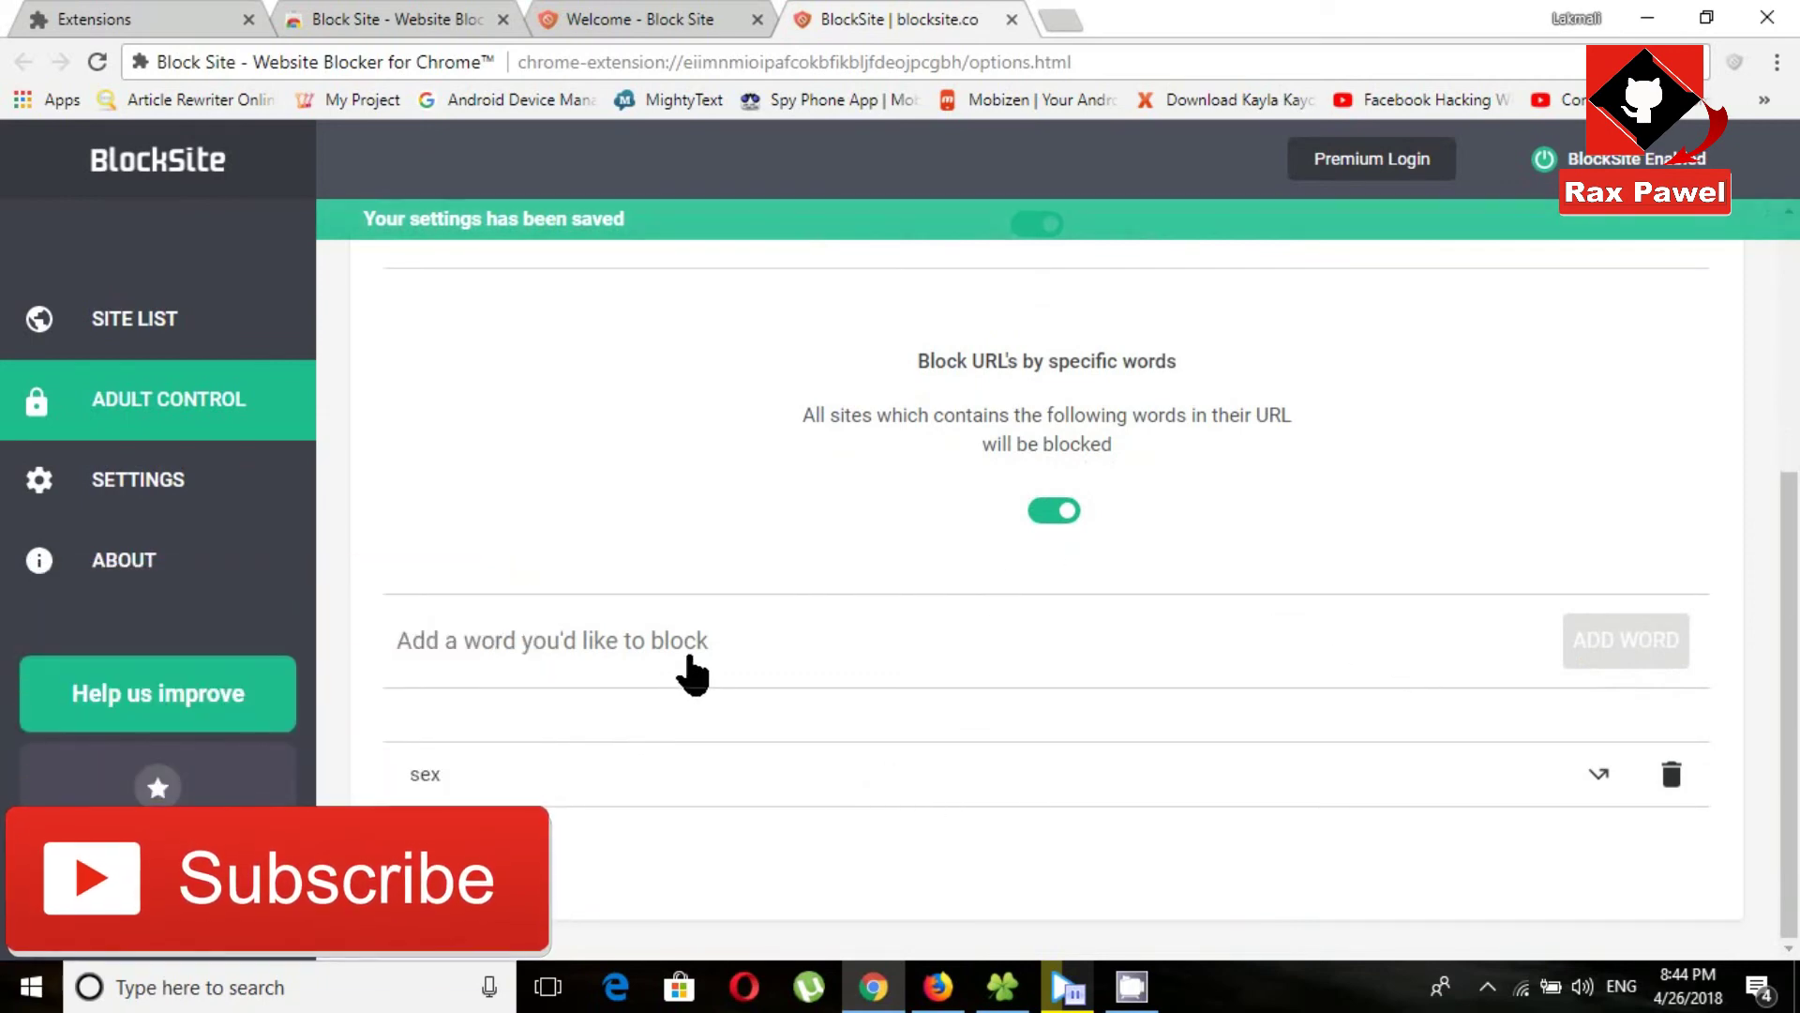
scroll(890, 459, up, 3)
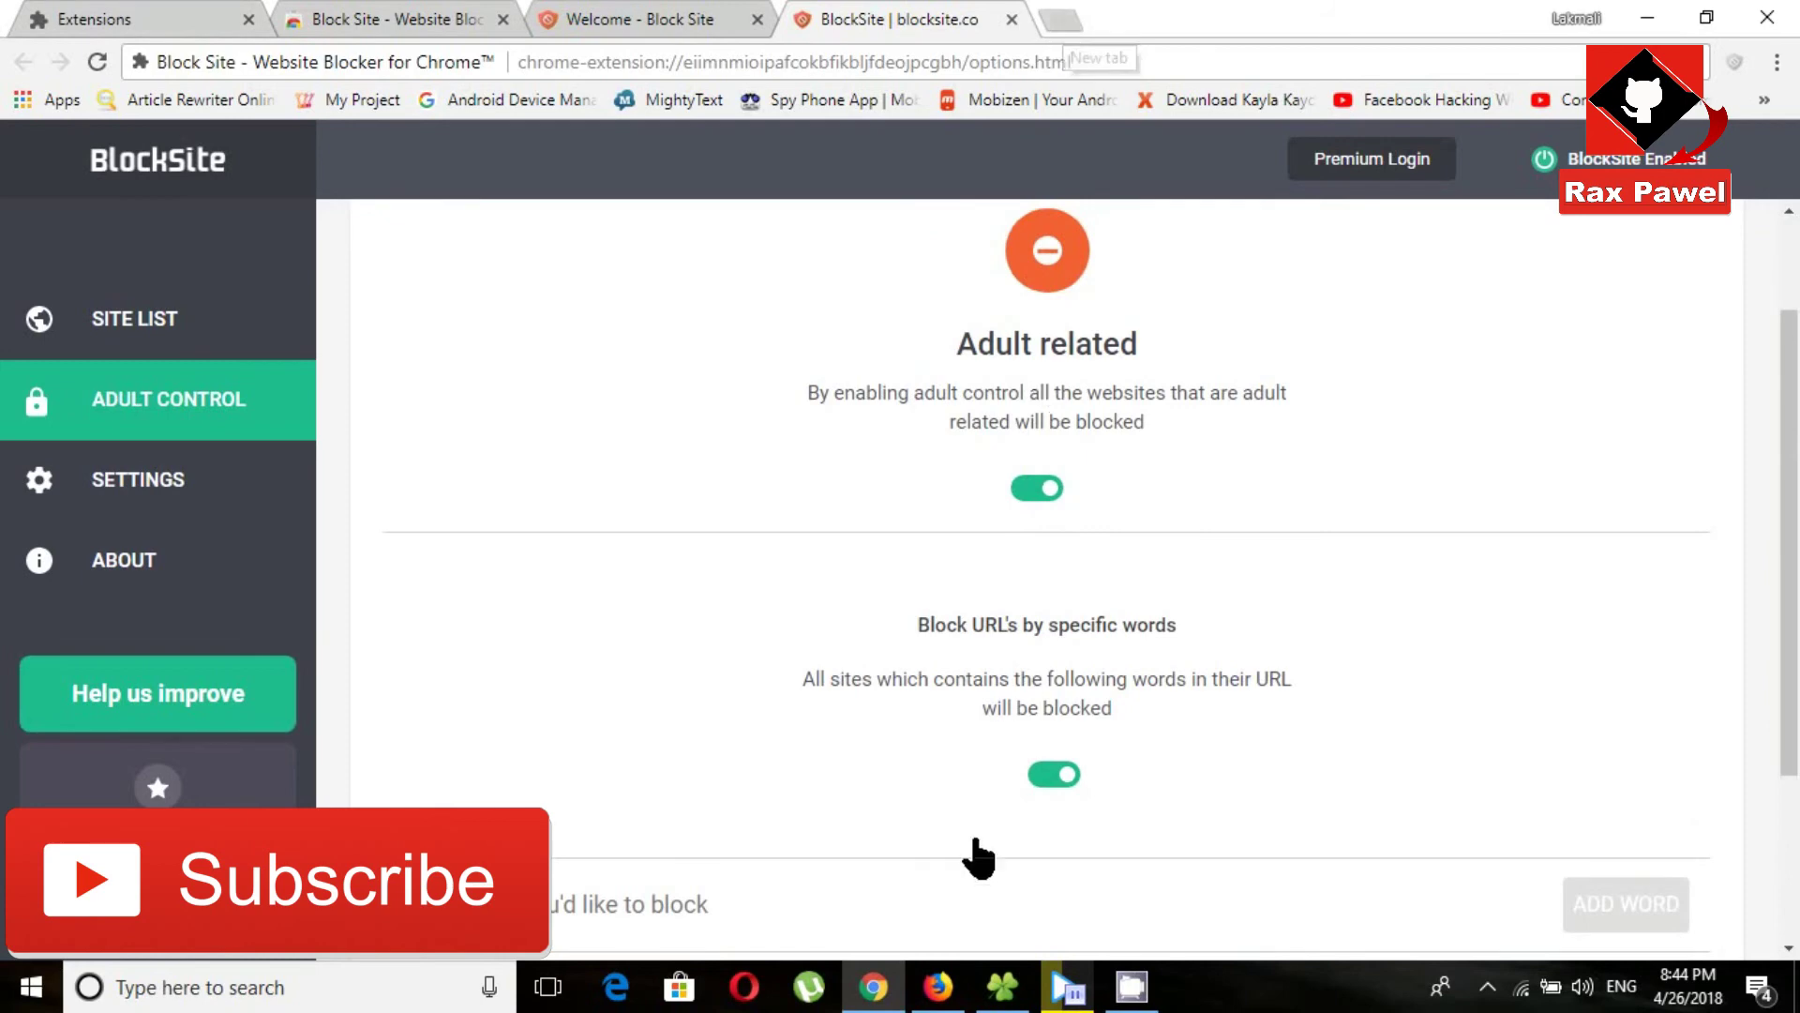
Search 'sex' from a new tab to test the word block
click(1055, 18)
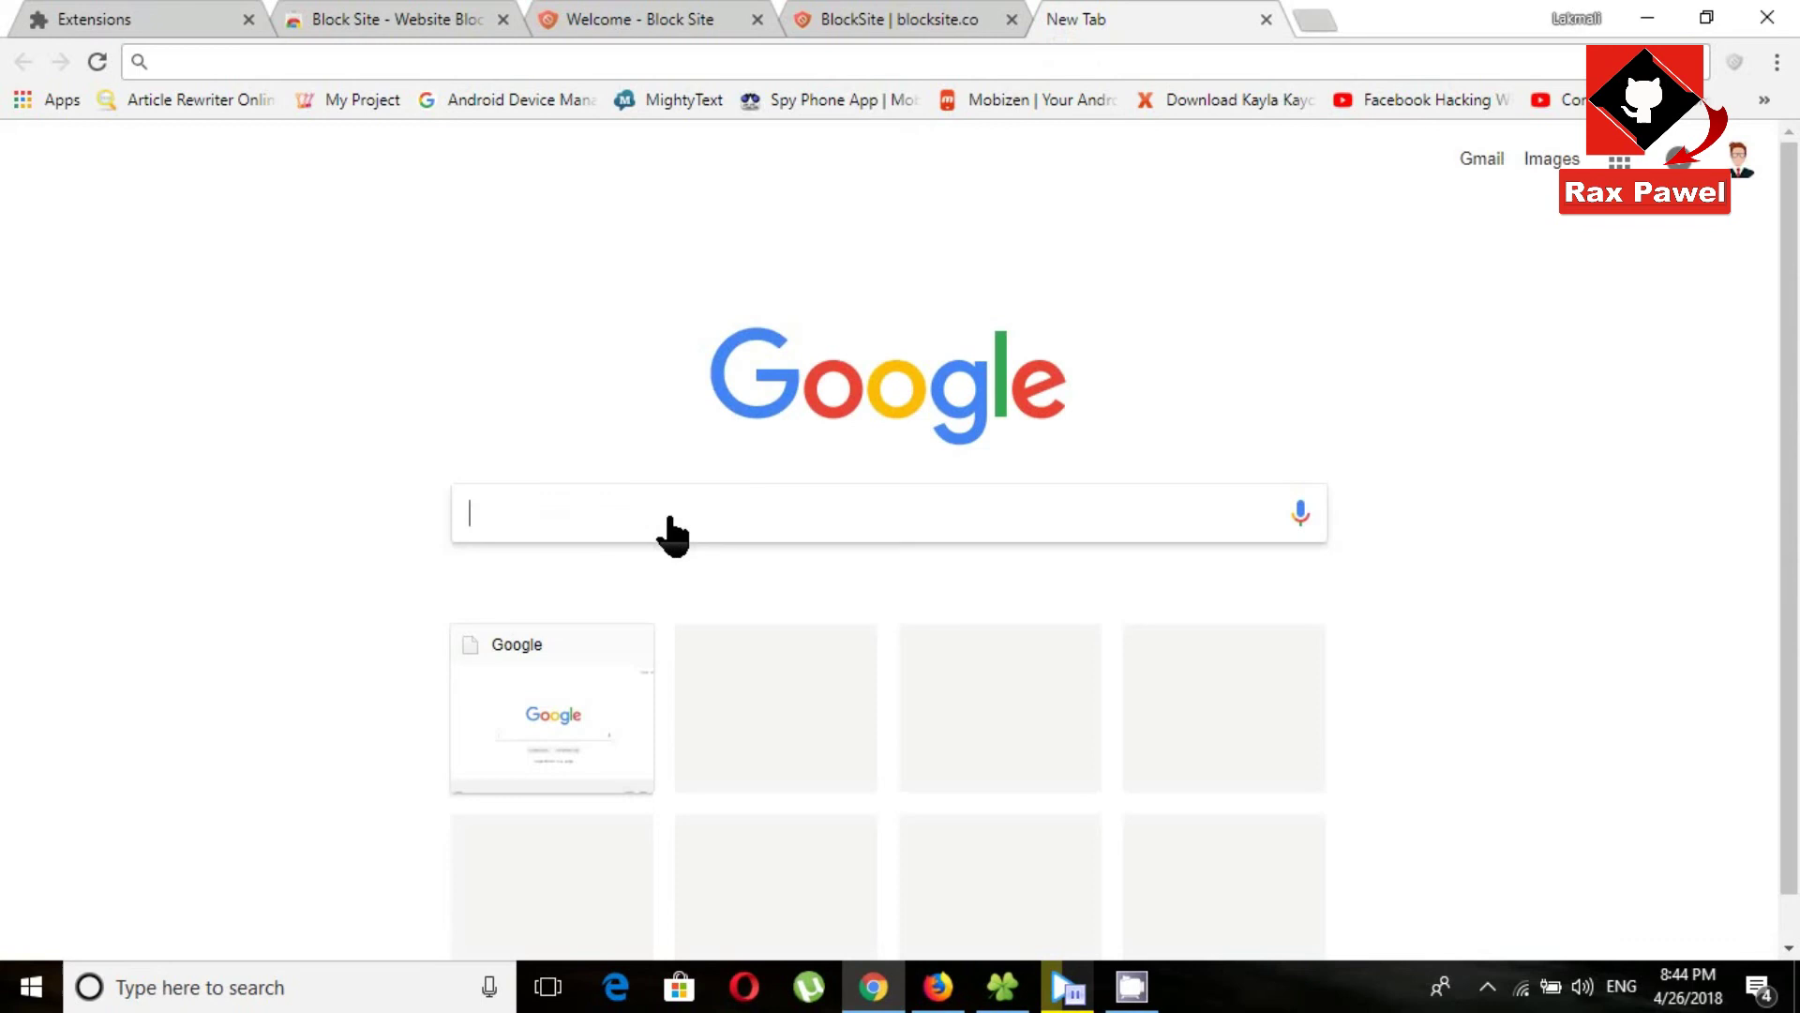
text(sex)
key(Return)
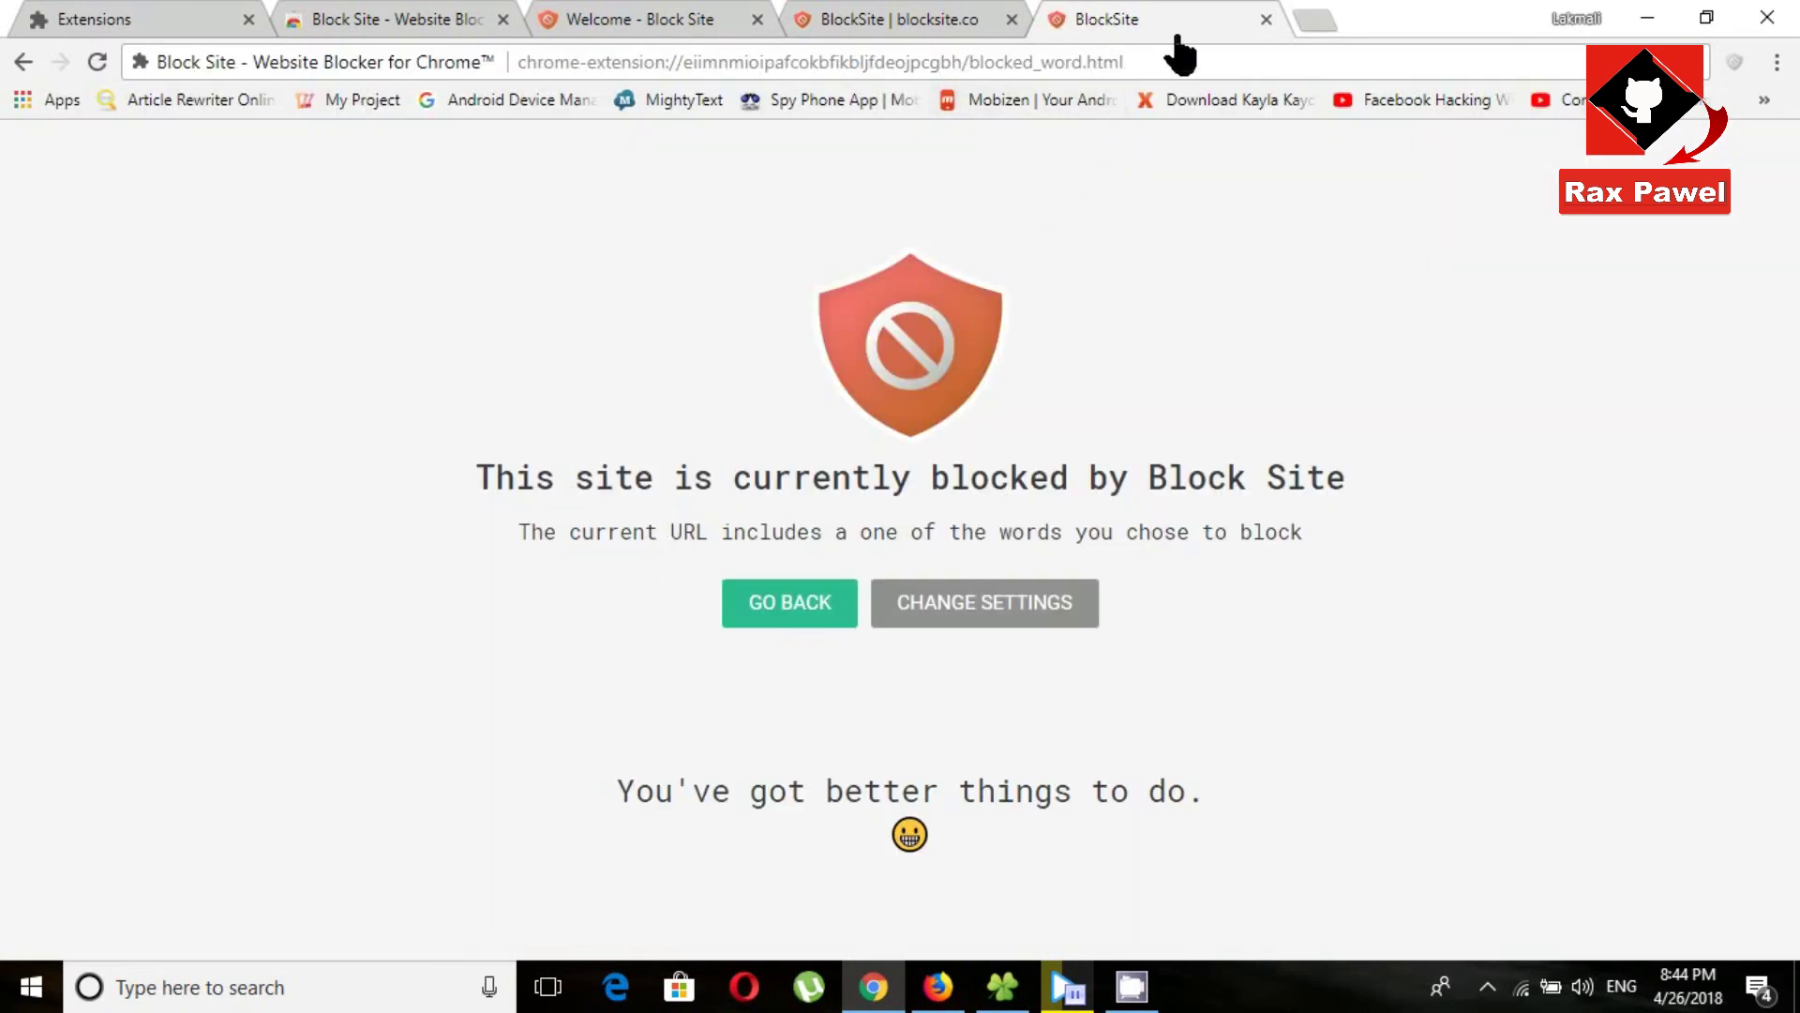
Close the blocked tab and search 'sex' again from another new tab
click(1311, 21)
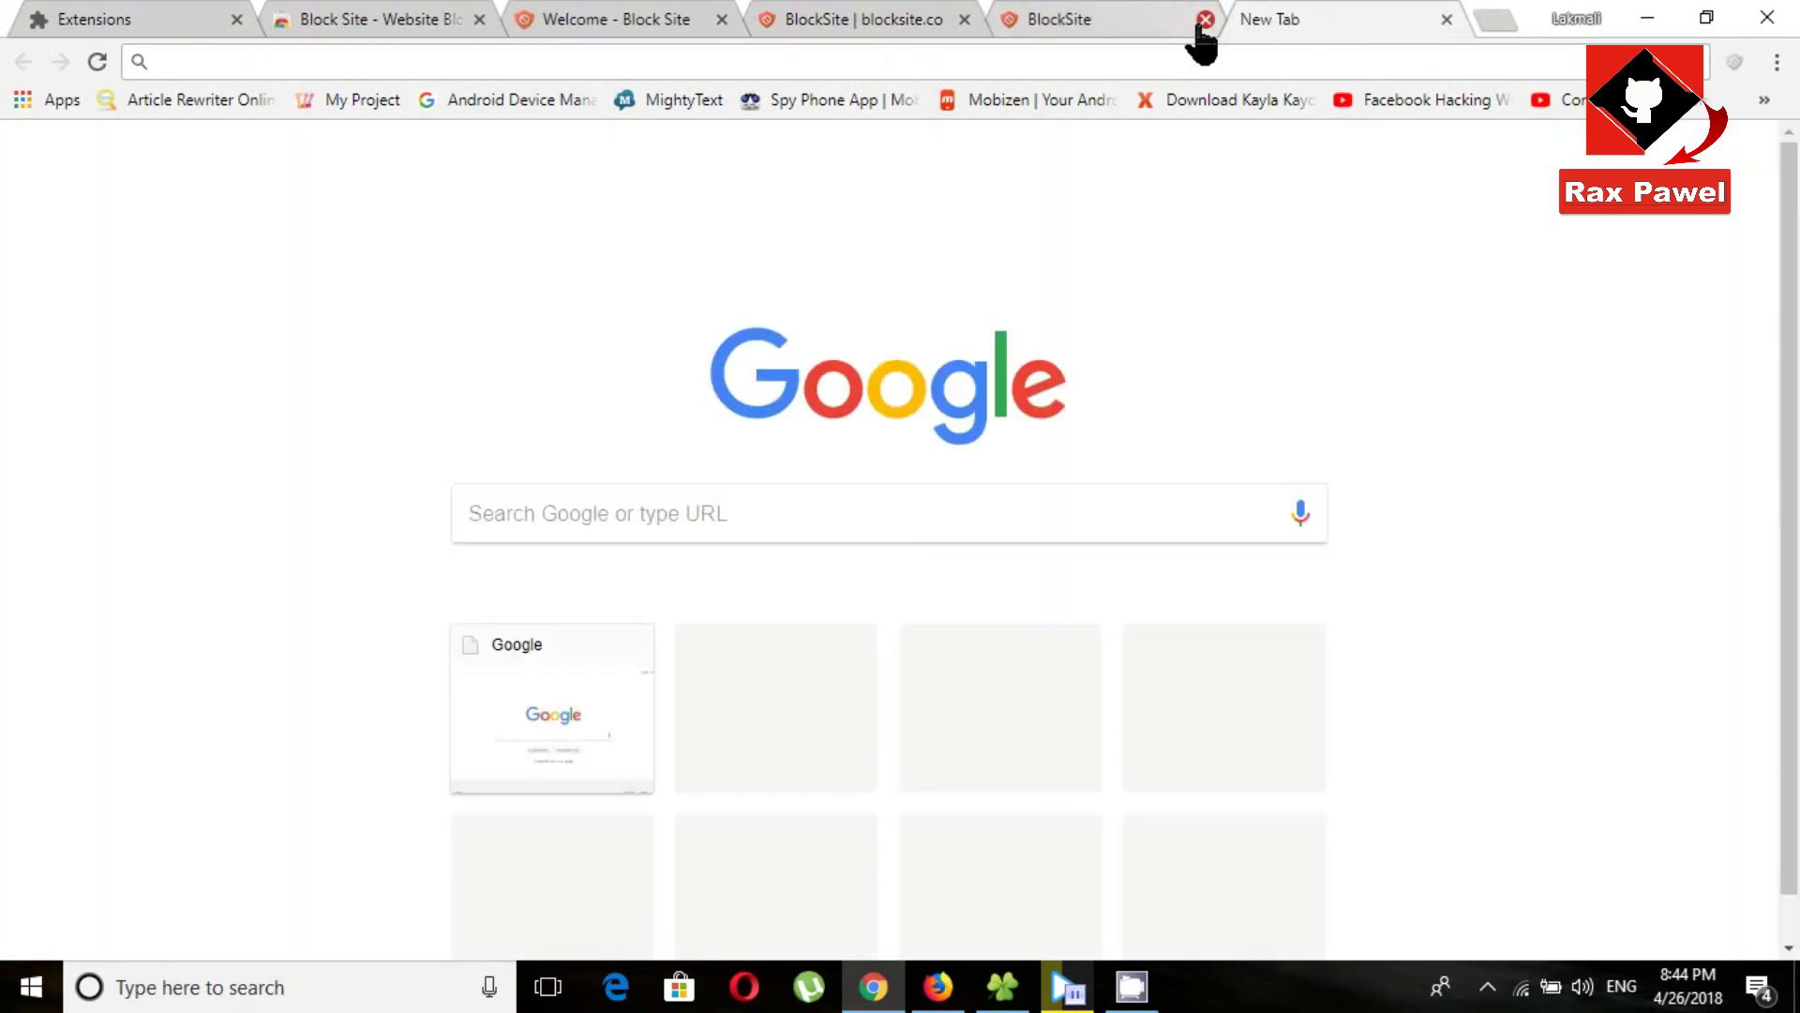
click(1205, 18)
click(645, 519)
text(s)
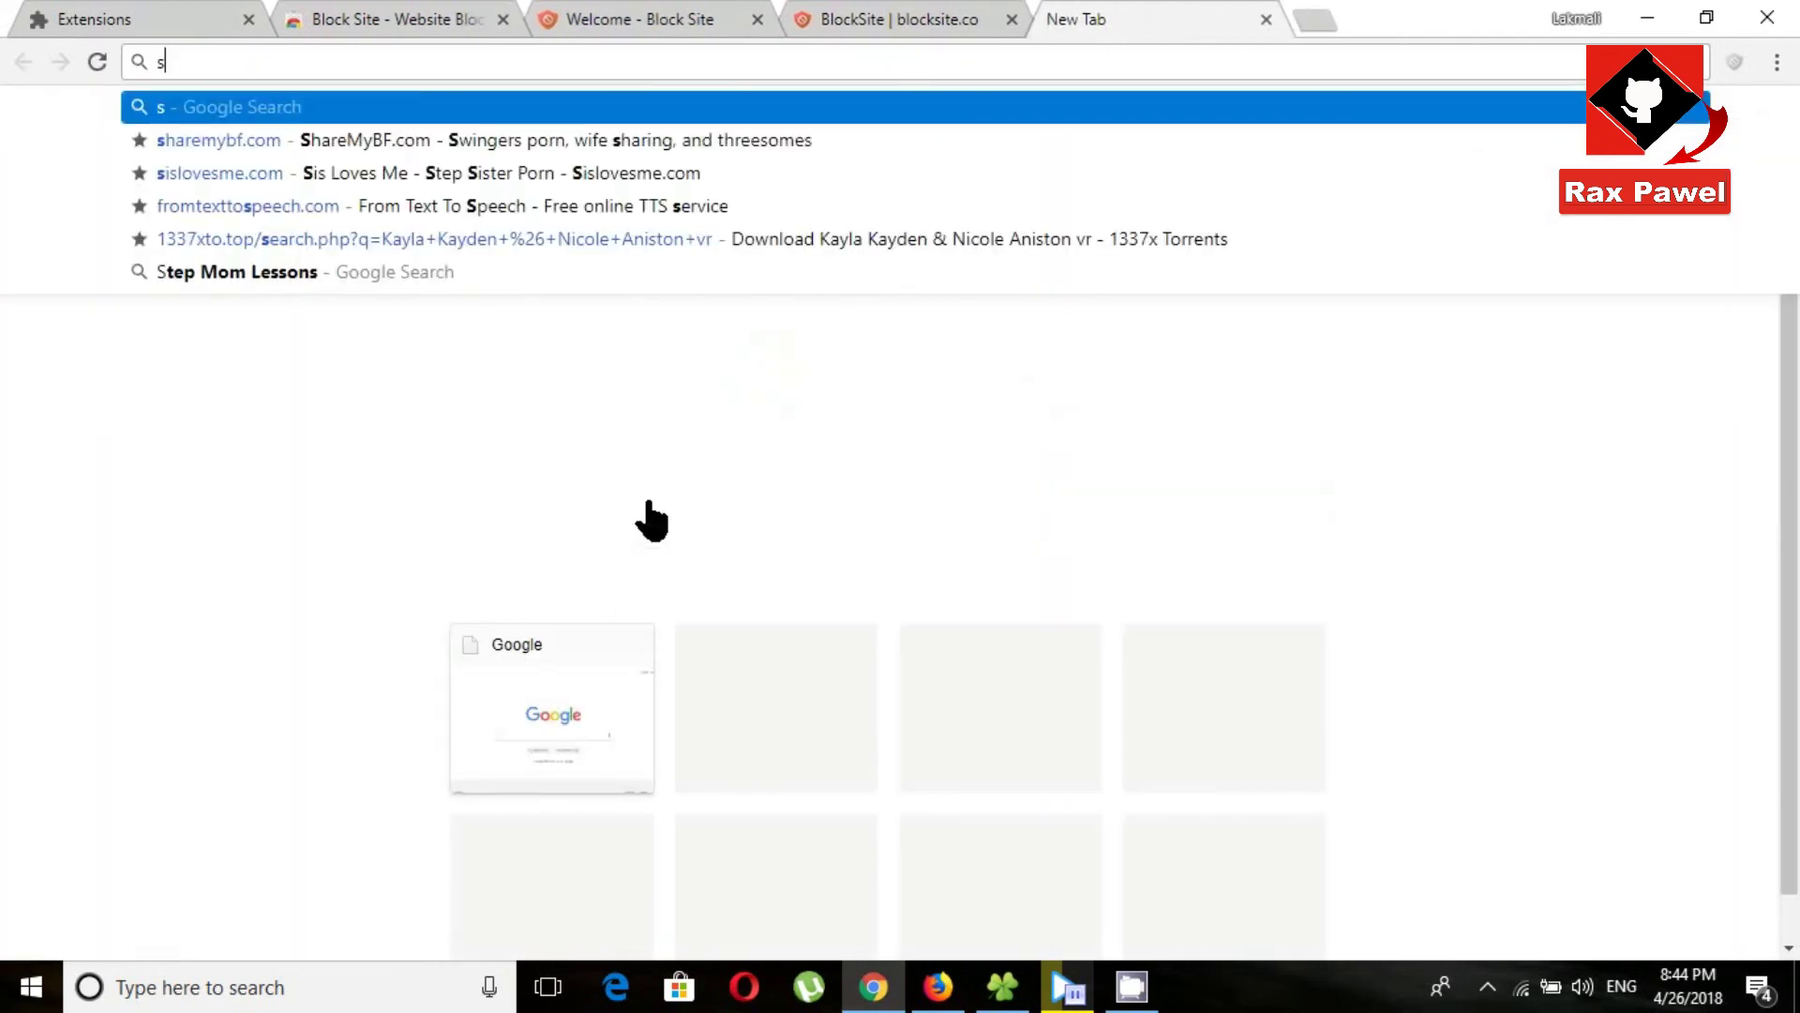
text(ex)
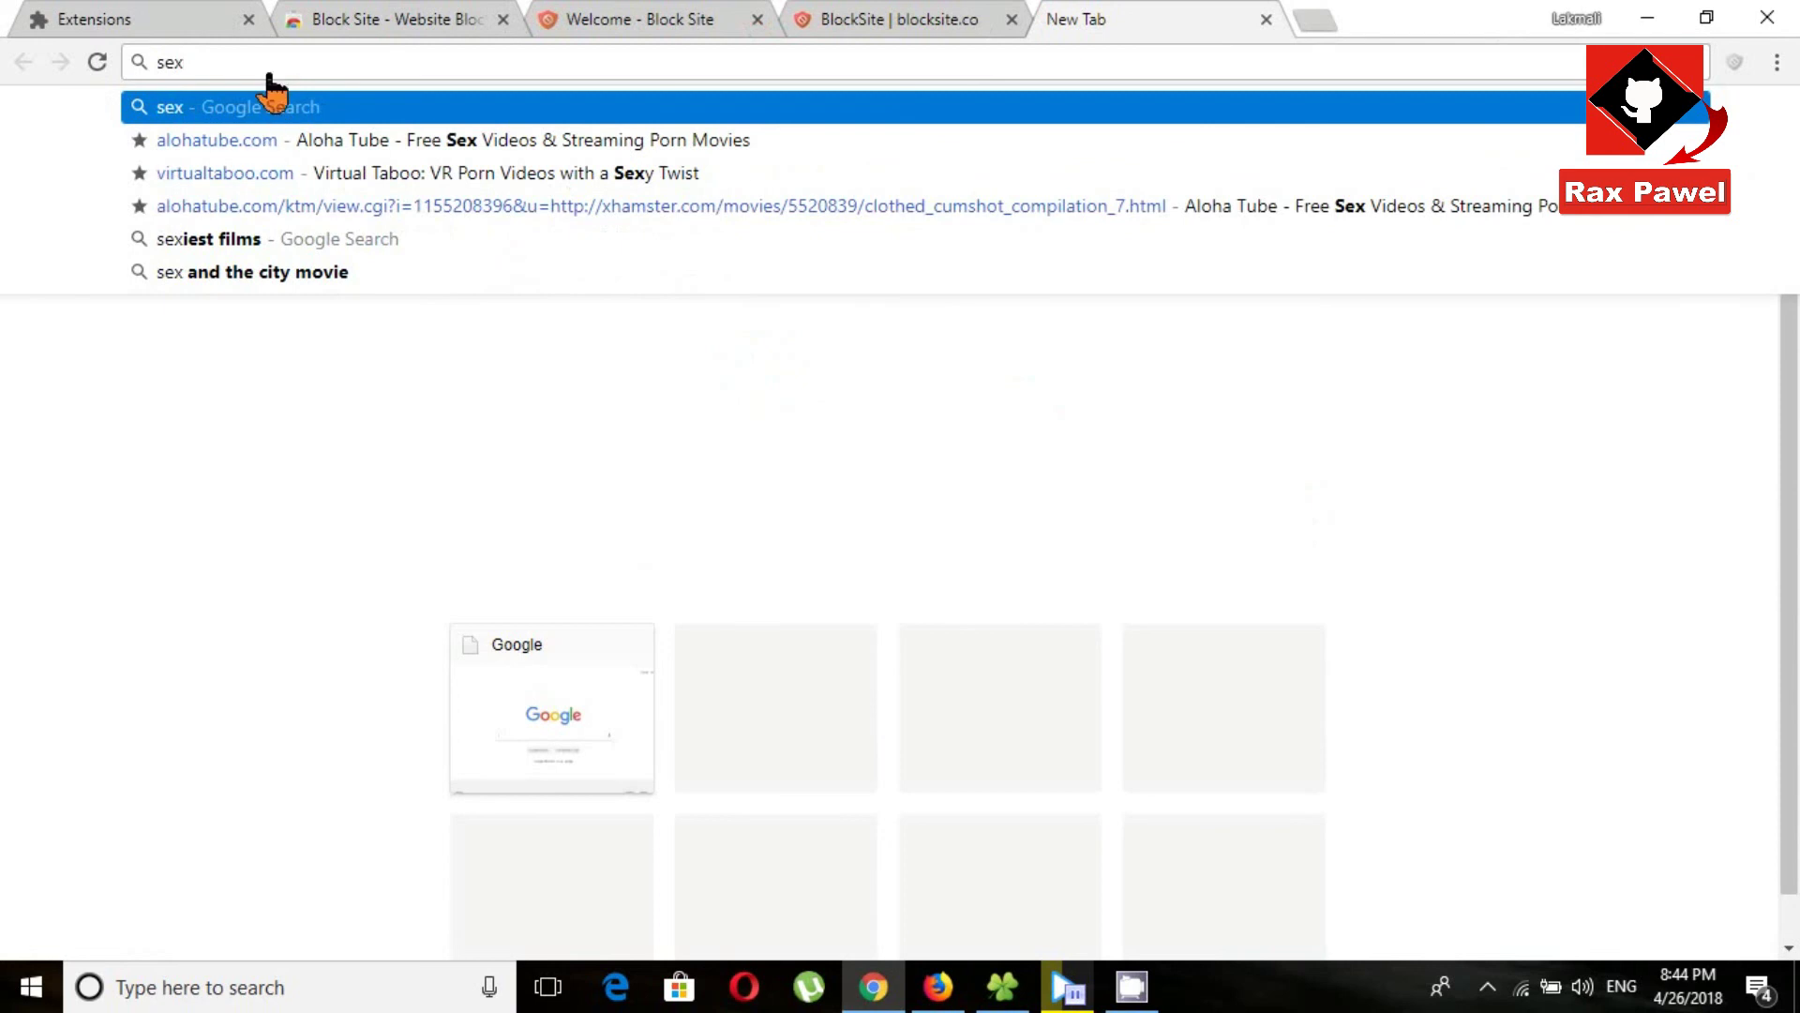
key(Return)
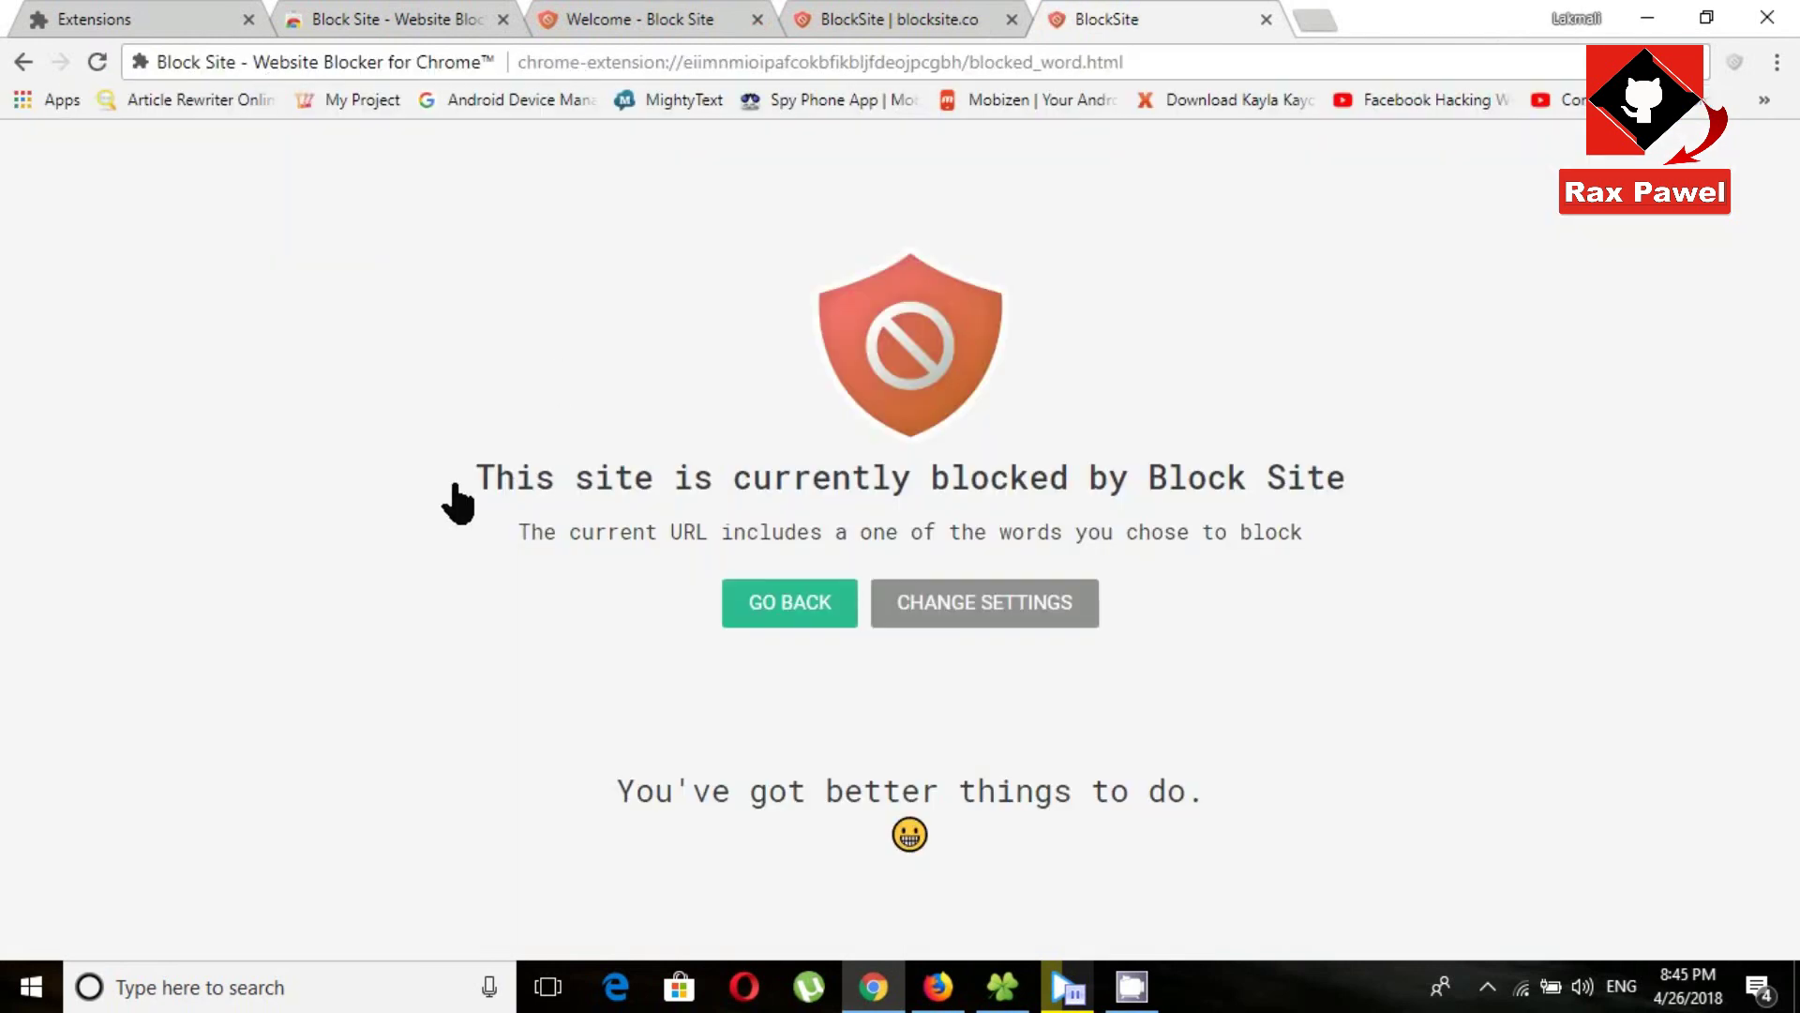
Close the blocked tab, turn off Adult related blocking, and review BlockSite's Settings page
click(1266, 19)
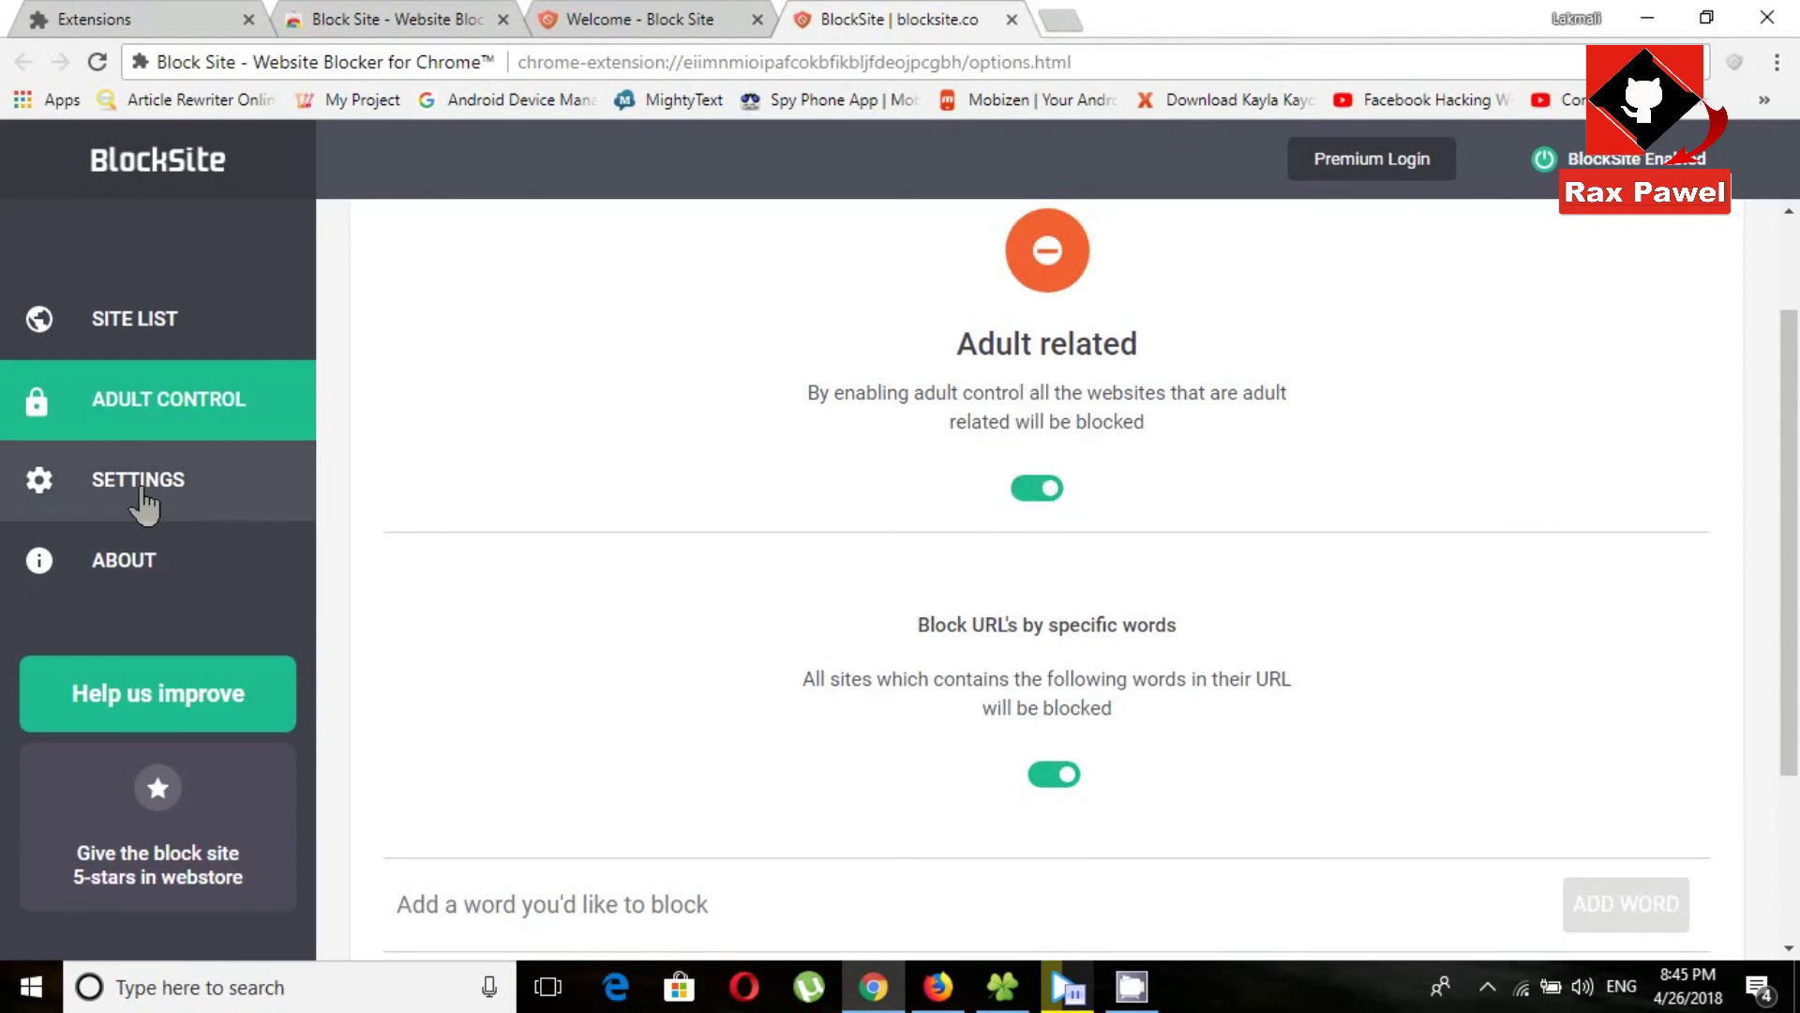
click(1028, 490)
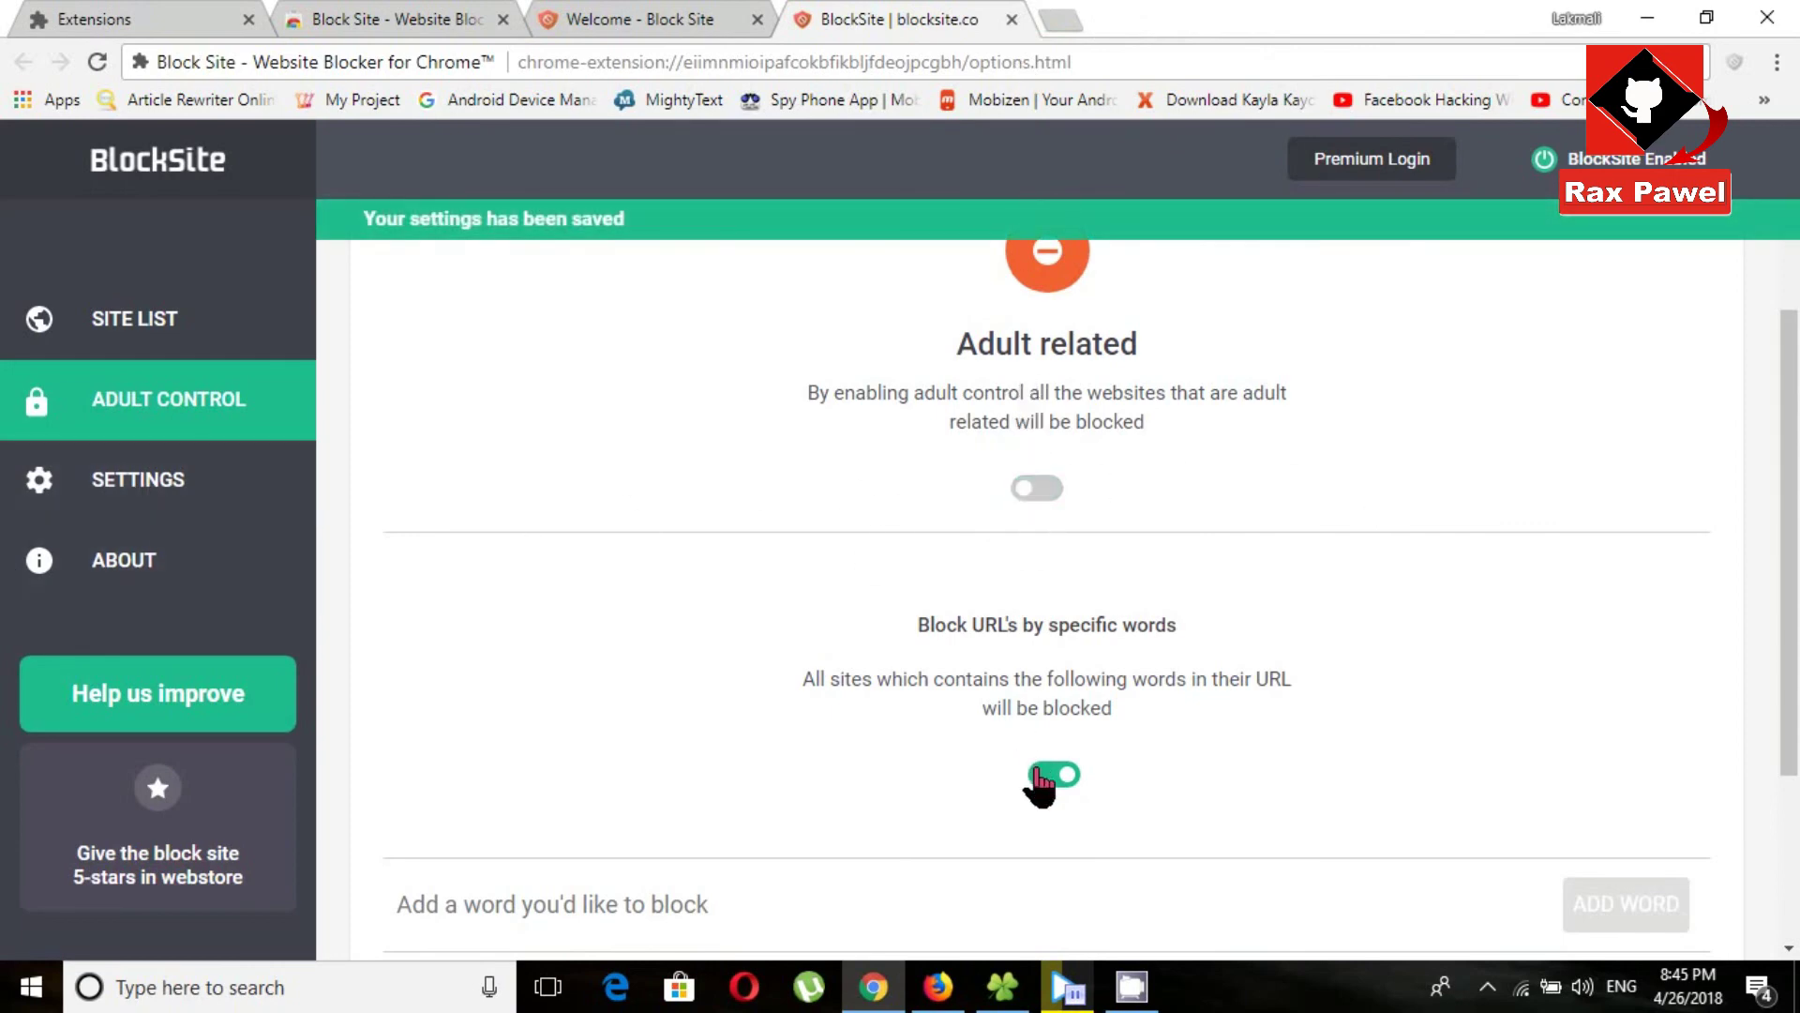
click(87, 514)
scroll(594, 610, up, 2)
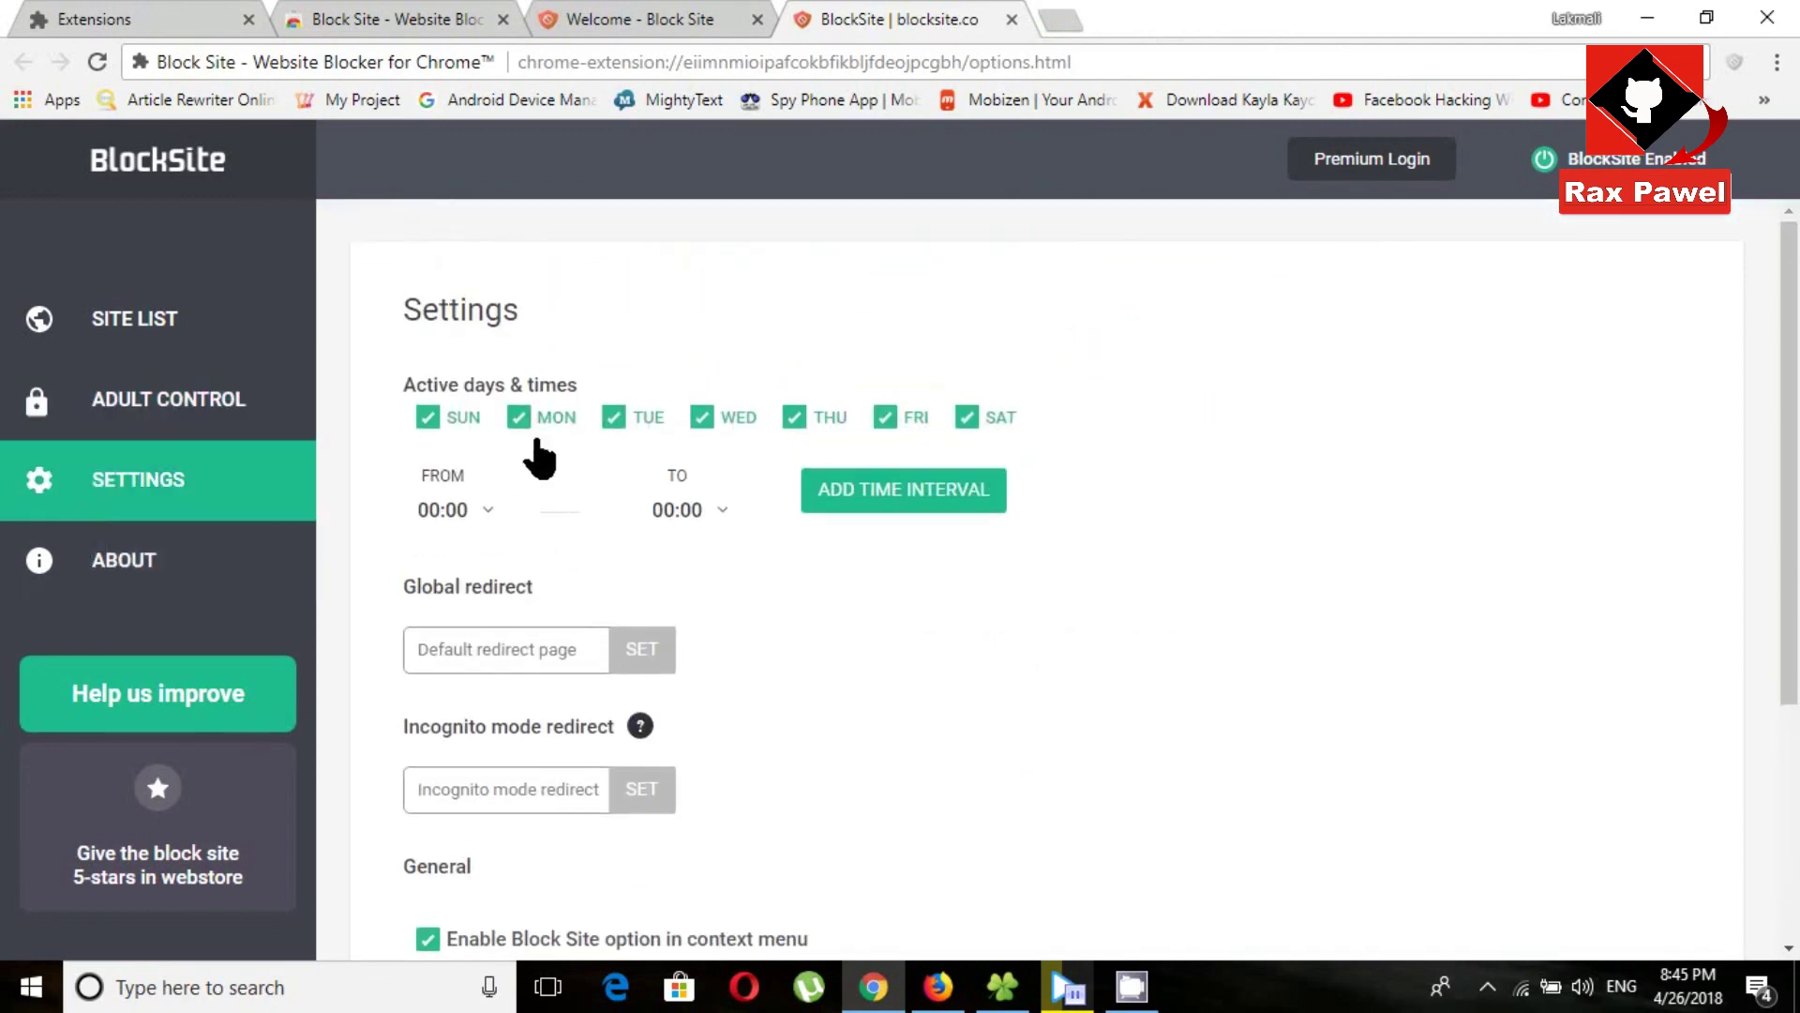
scroll(483, 562, down, 4)
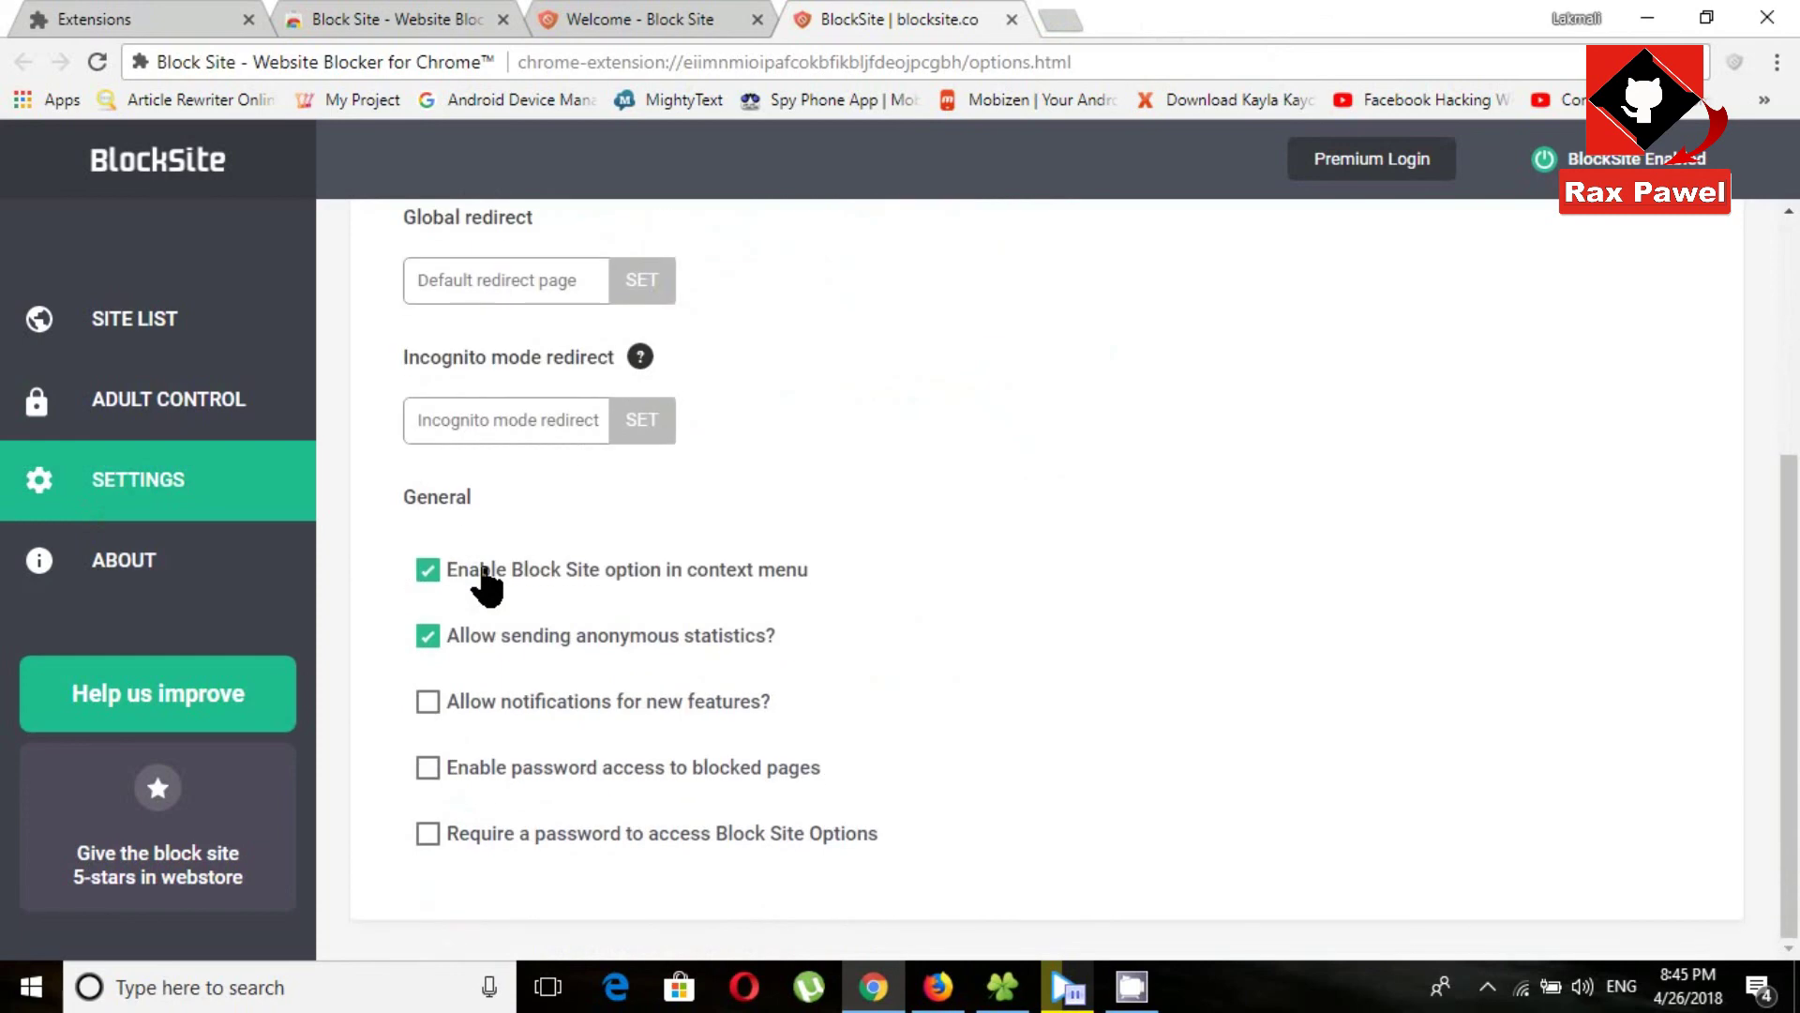